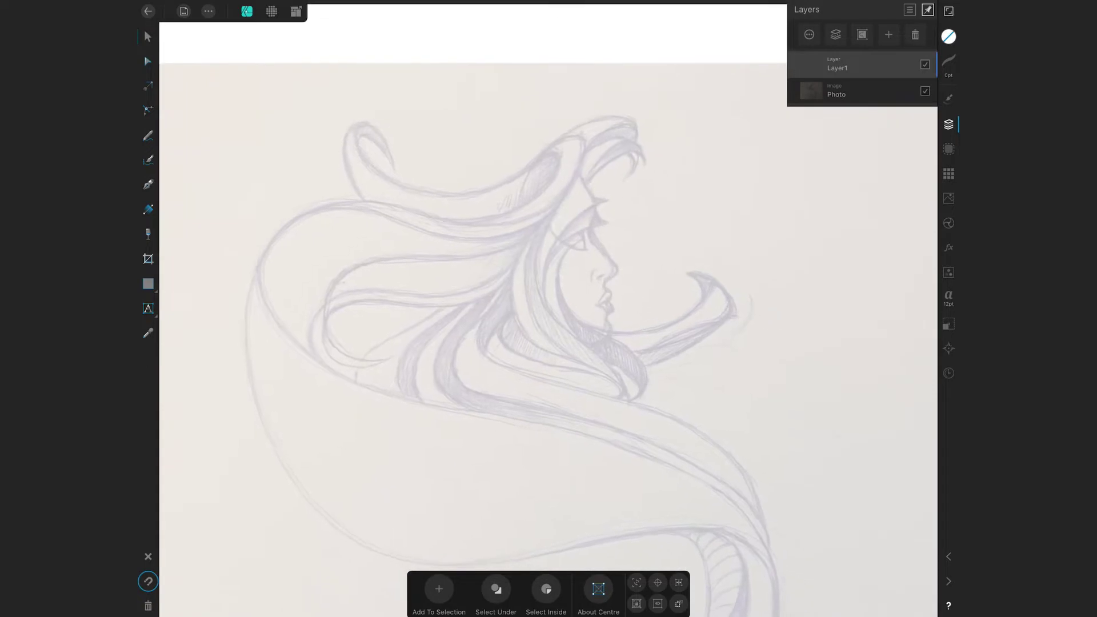
# Trace the profile as a closed pen curve from forehead over nose and lips to chin and back.
pyautogui.press('p')
pyautogui.scroll(5, 549, 309)
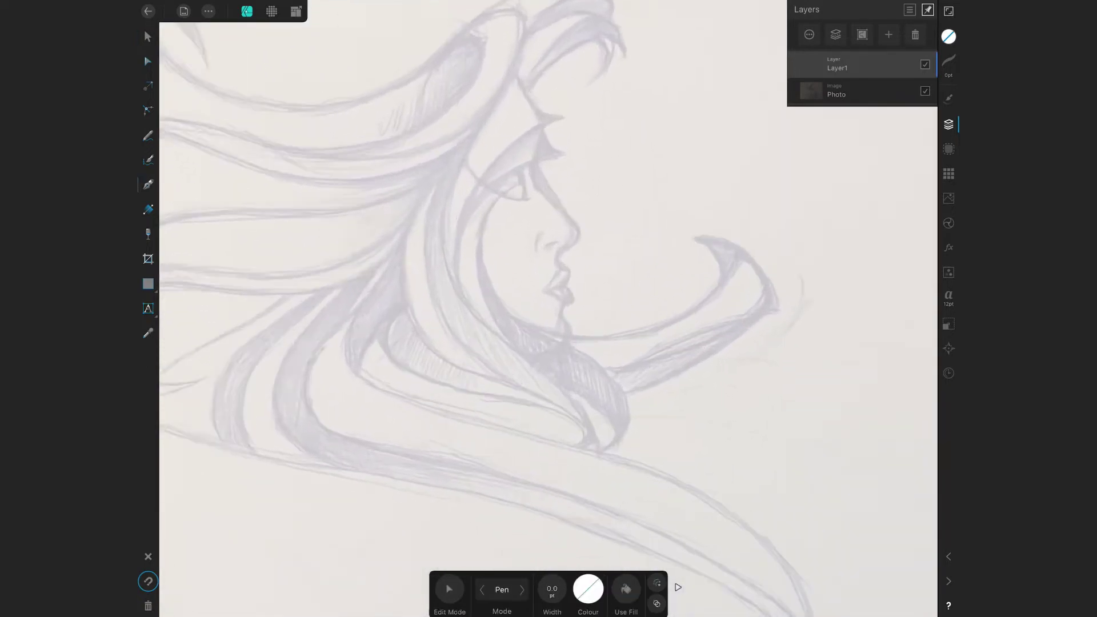
pyautogui.moveTo(557, 118); pyautogui.dragTo(563, 155)
pyautogui.scroll(3, 549, 308)
pyautogui.click(524, 193)
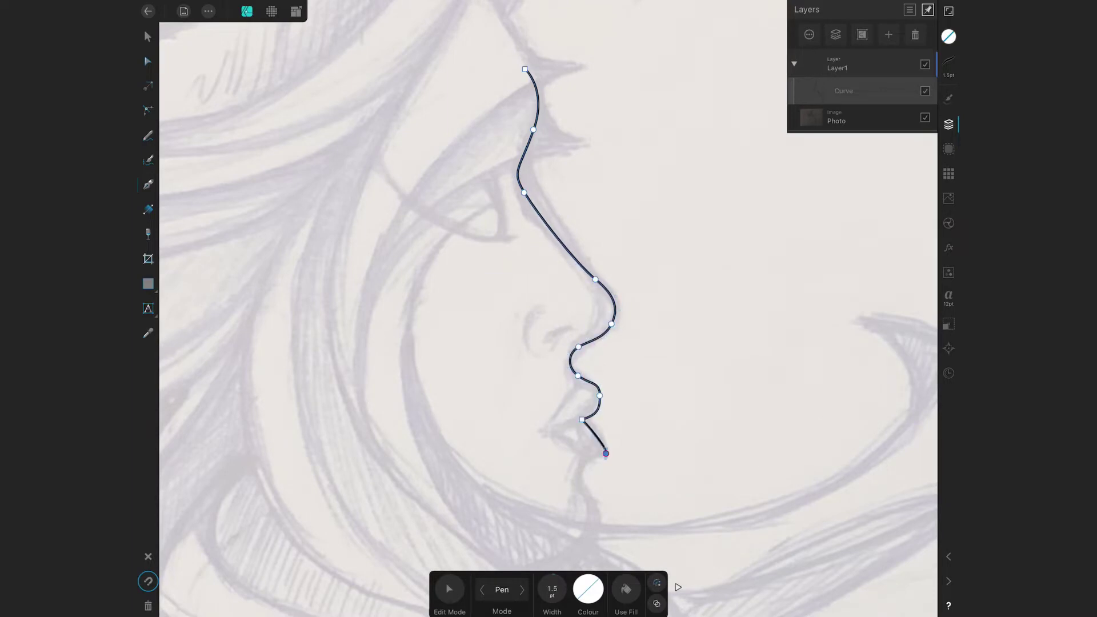
pyautogui.scroll(-2, 549, 308)
pyautogui.click(564, 389)
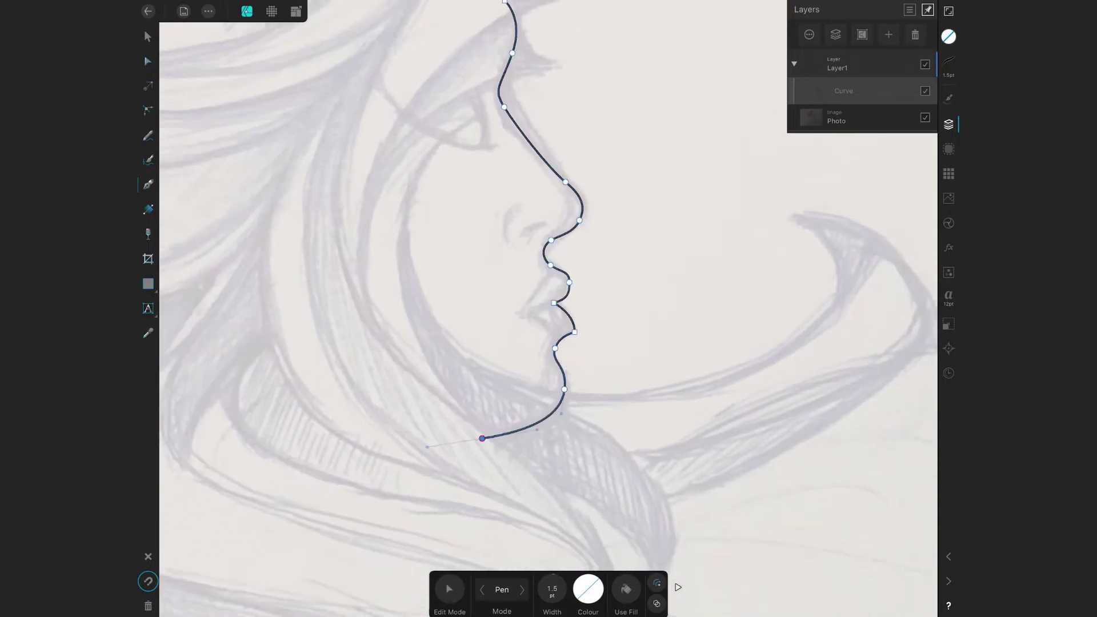
pyautogui.scroll(-2, 548, 308)
pyautogui.moveTo(424, 280); pyautogui.dragTo(448, 194)
pyautogui.click(540, 120)
# Refine the nose-tip, chin and lower-lip nodes of the face outline.
pyautogui.click(450, 589)
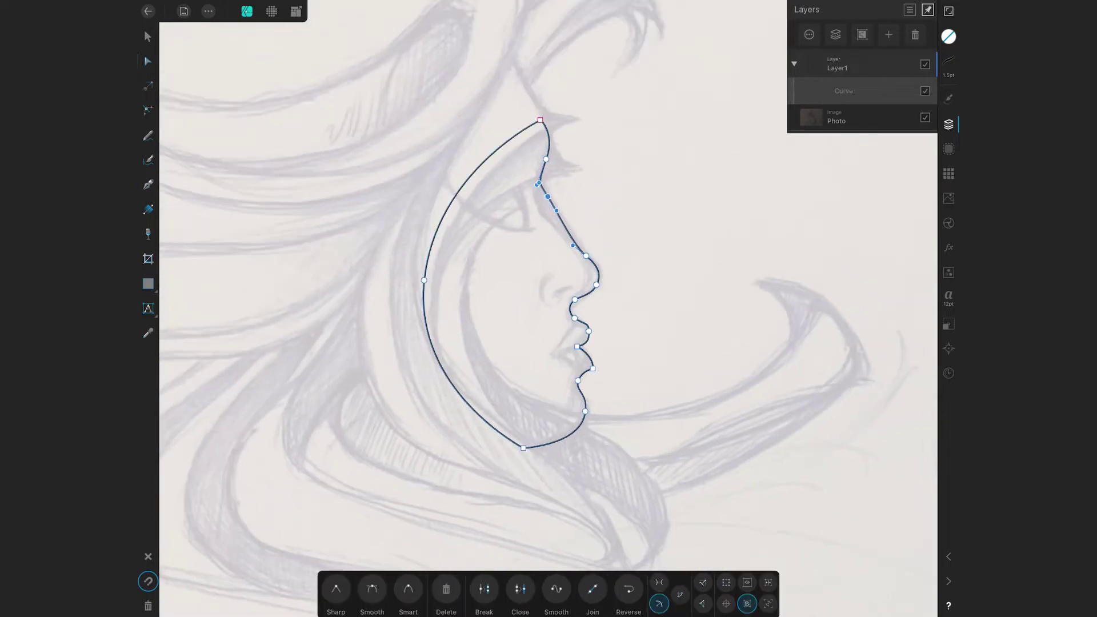
pyautogui.scroll(3, 629, 309)
pyautogui.click(545, 266)
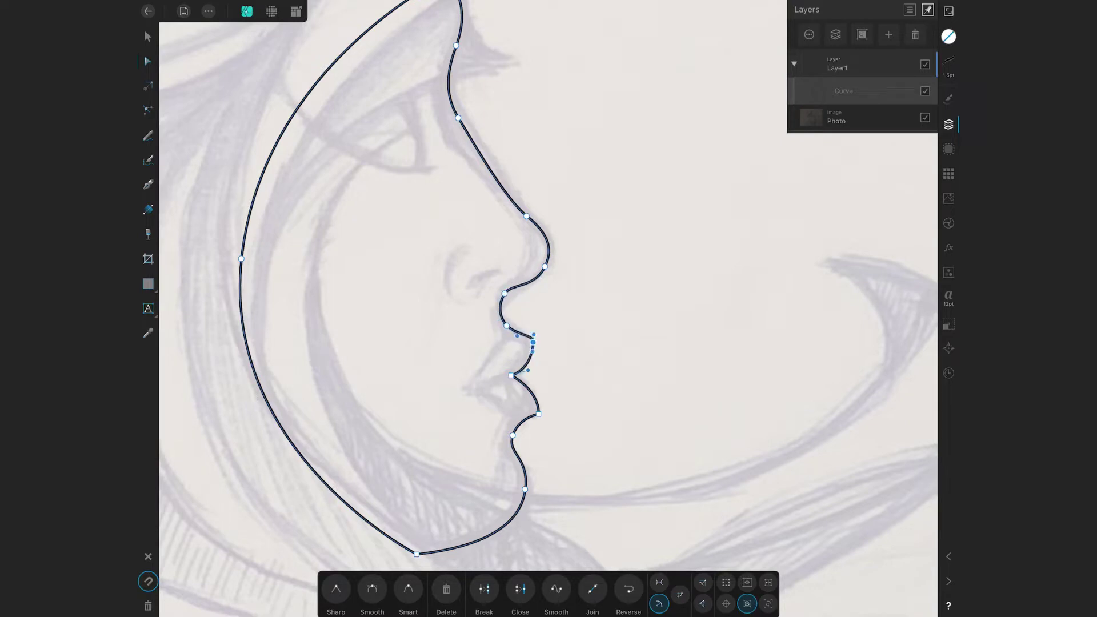
pyautogui.moveTo(529, 458); pyautogui.dragTo(530, 464)
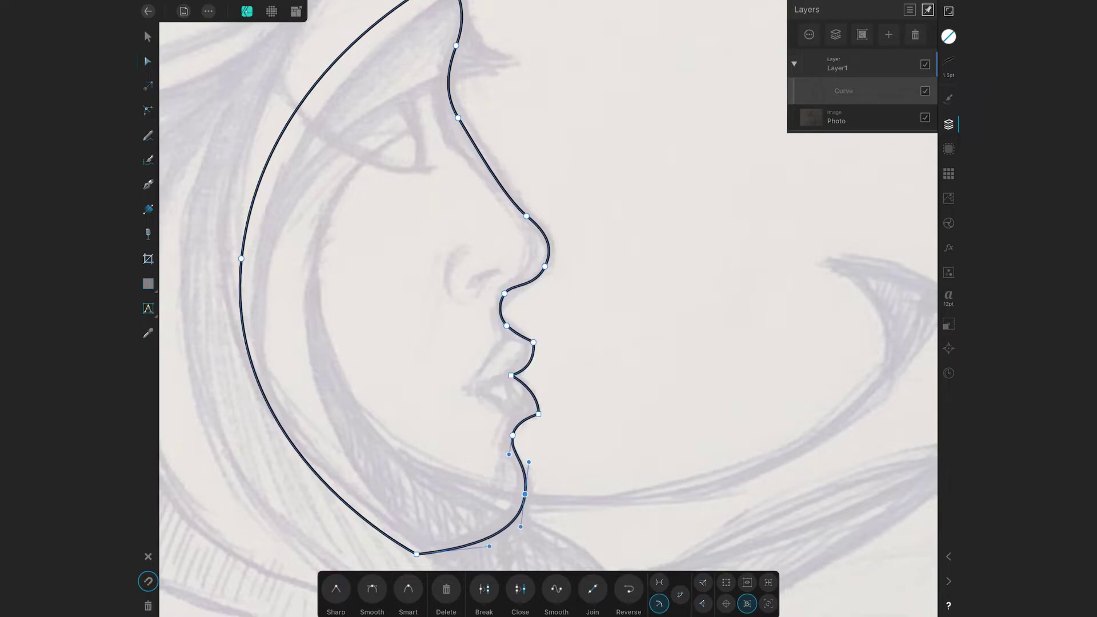
pyautogui.scroll(-2, 549, 308)
pyautogui.scroll(3, 515, 286)
pyautogui.click(526, 371)
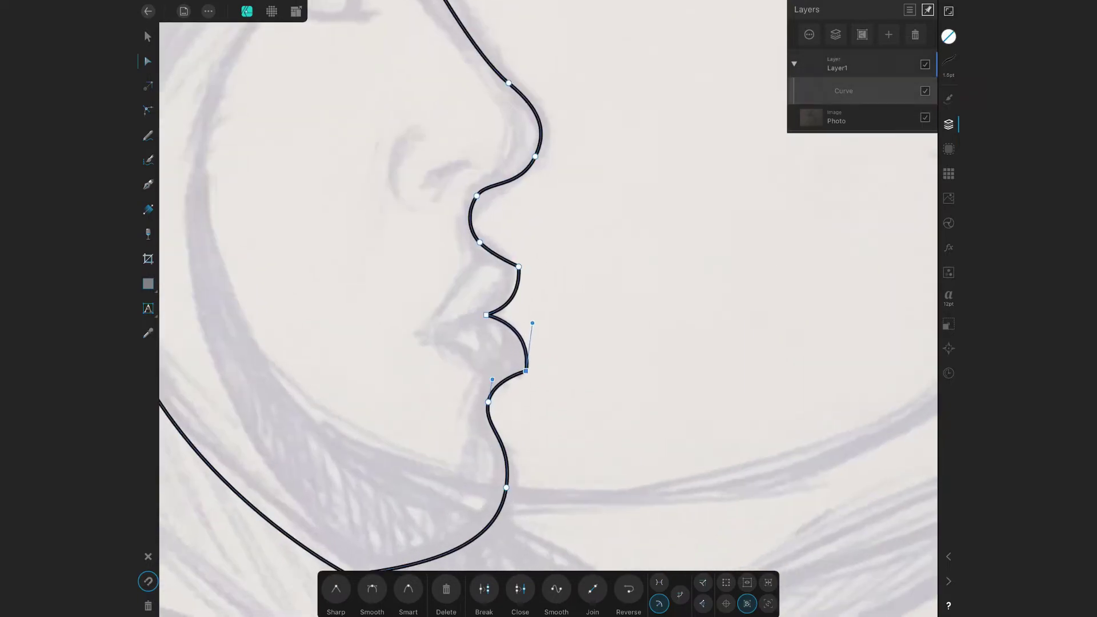
pyautogui.moveTo(486, 315); pyautogui.dragTo(491, 314)
pyautogui.scroll(-3, 515, 308)
pyautogui.press('p')
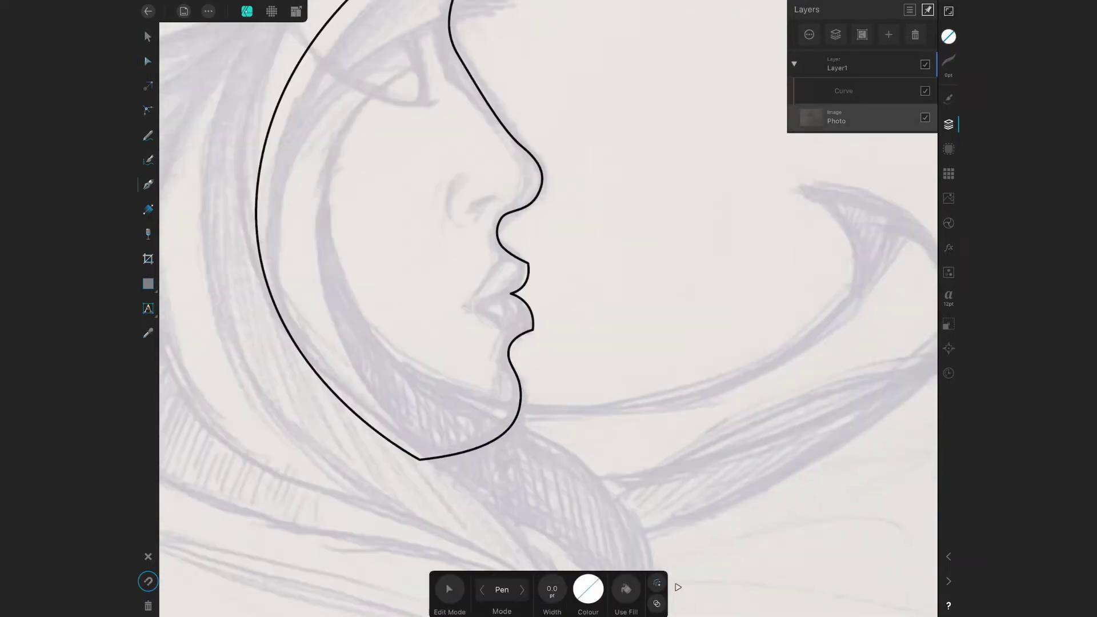
pyautogui.scroll(1, 515, 286)
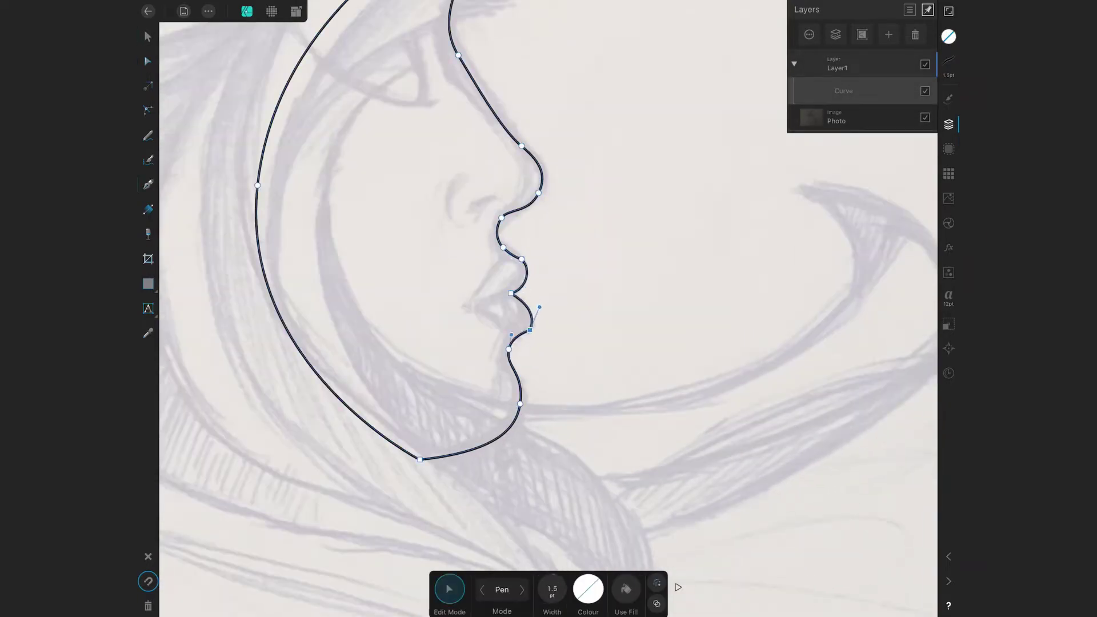
# Draw closed shapes for the upper lip and the lower lip.
pyautogui.click(522, 260)
pyautogui.click(498, 274)
pyautogui.click(464, 307)
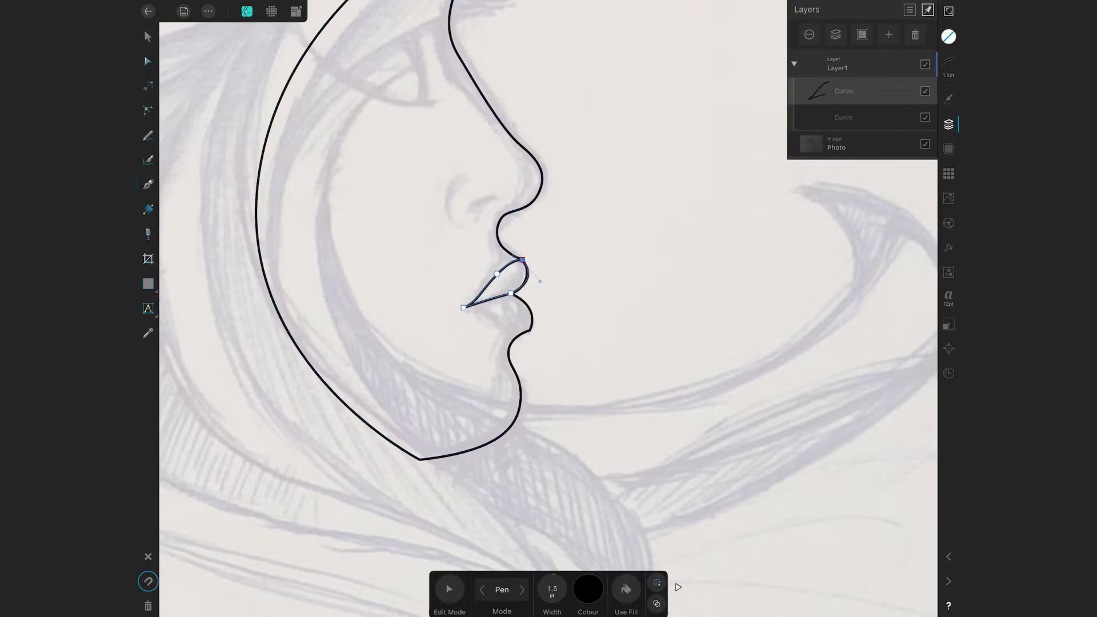
pyautogui.scroll(3, 554, 404)
pyautogui.click(511, 281)
pyautogui.click(465, 273)
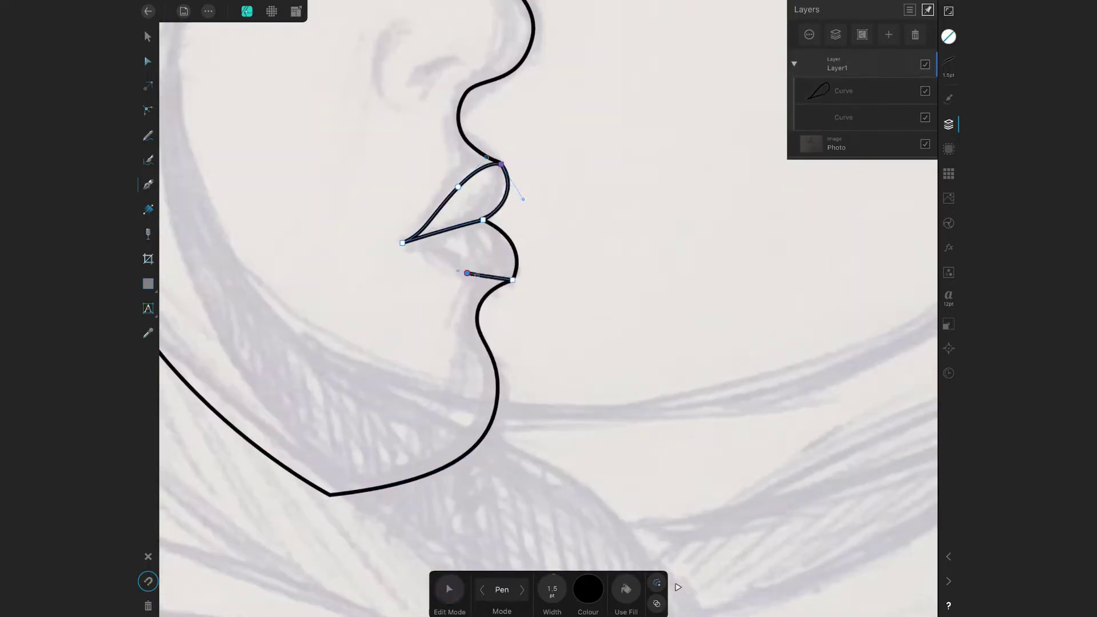
pyautogui.click(402, 242)
pyautogui.scroll(-3, 515, 286)
pyautogui.scroll(2, 577, 177)
# Draw a closed four-node nostril shape.
pyautogui.click(498, 211)
pyautogui.click(474, 213)
pyautogui.click(472, 231)
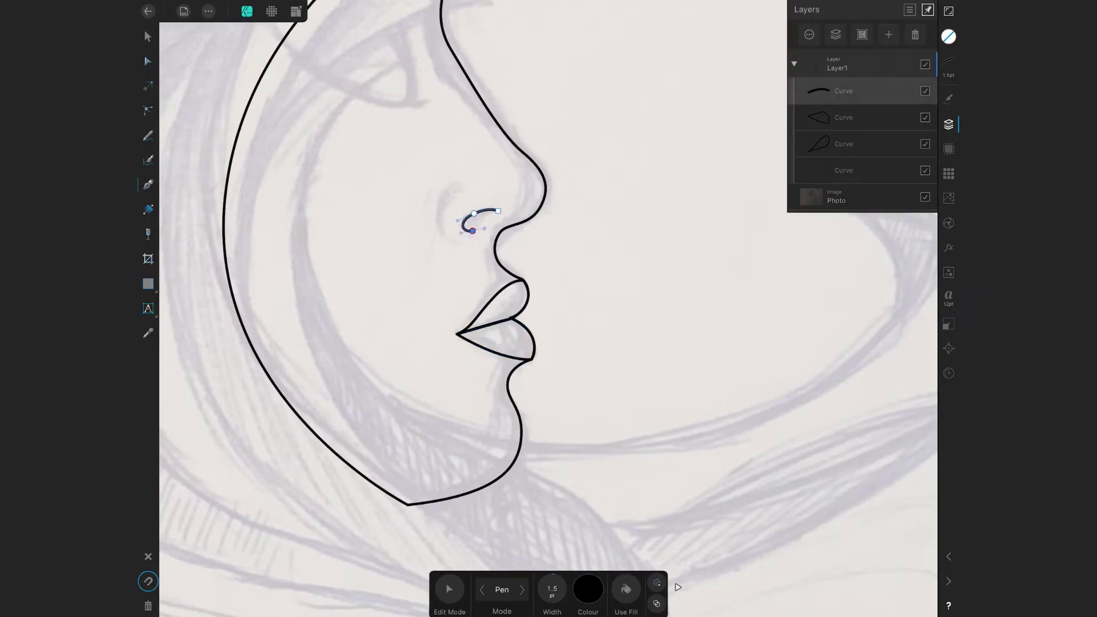
pyautogui.click(497, 211)
pyautogui.scroll(-3, 549, 309)
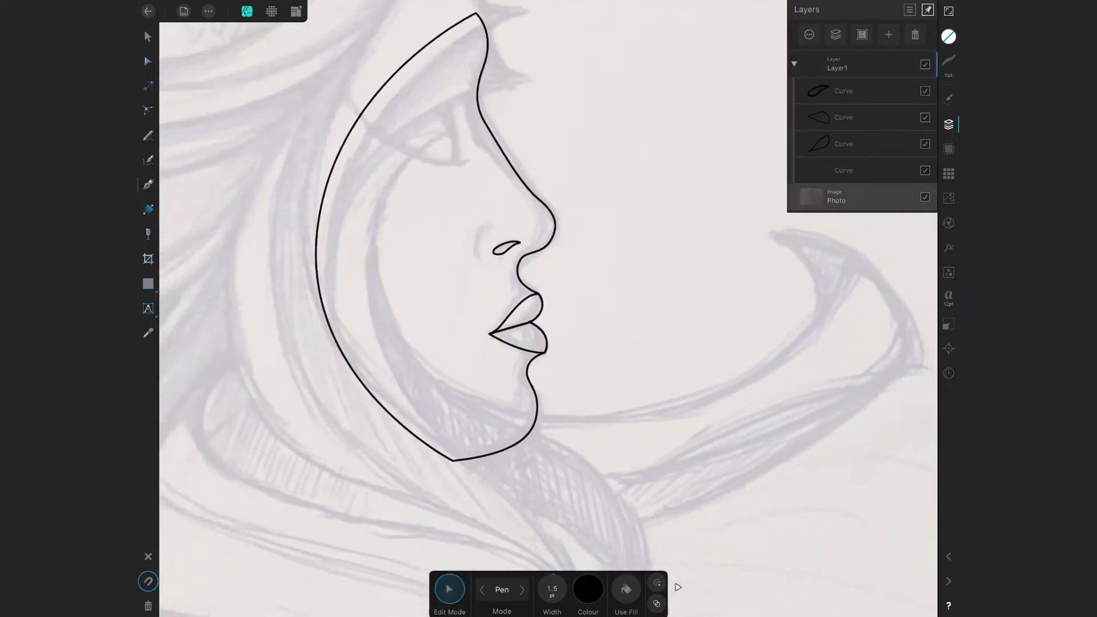
pyautogui.scroll(-2, 549, 308)
# Draw a triangular eye and bend its lower edge into a curve.
pyautogui.click(459, 151)
pyautogui.click(471, 201)
pyautogui.click(415, 182)
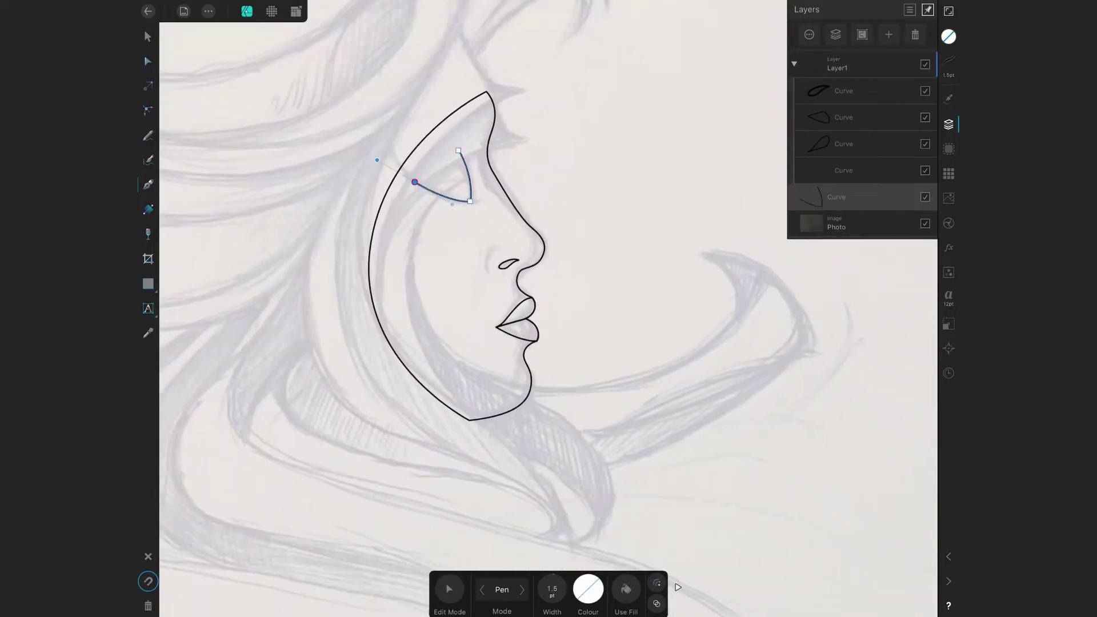
pyautogui.hotkey('ctrl', 'z')
pyautogui.moveTo(415, 183); pyautogui.dragTo(426, 189)
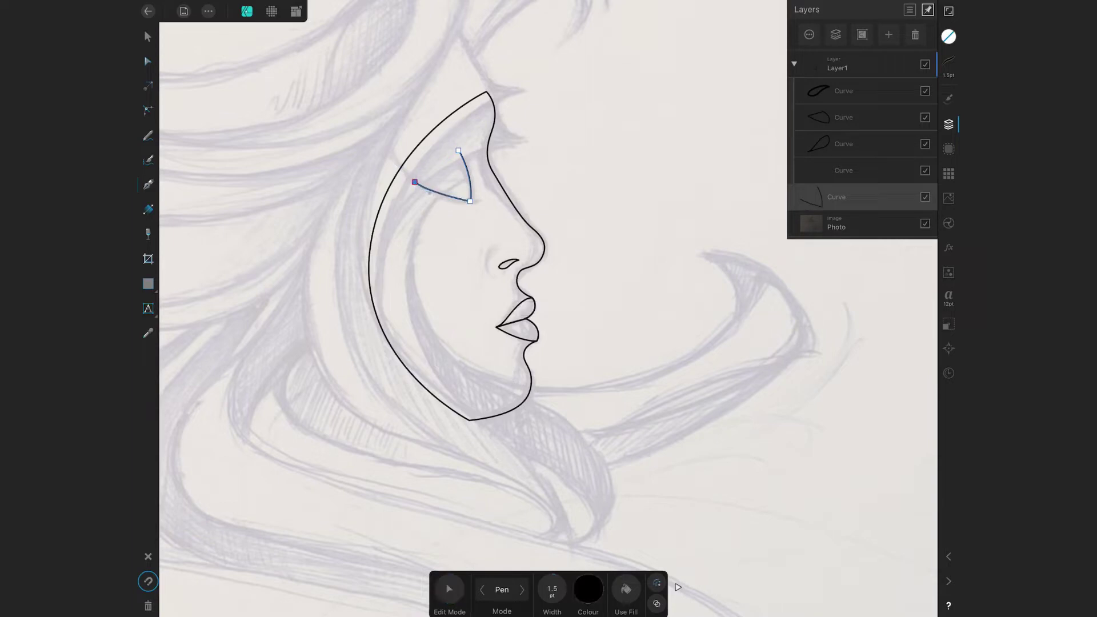
# Draw a hair strand from the eye corner down the cheek to below the chin and back.
pyautogui.press('a')
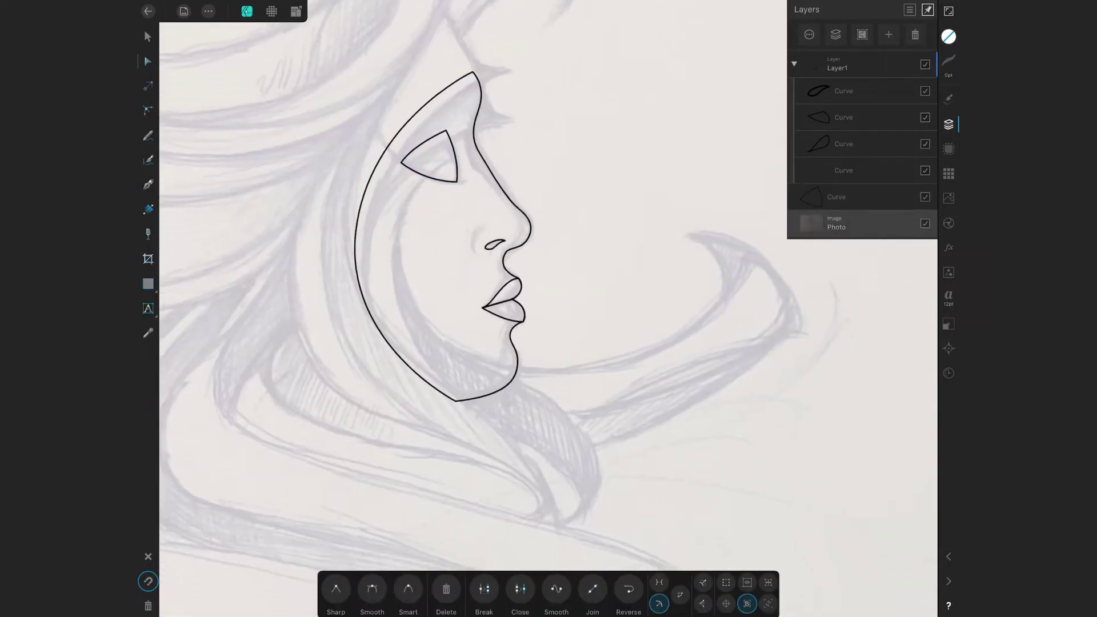
pyautogui.press('p')
pyautogui.click(451, 160)
pyautogui.moveTo(399, 266); pyautogui.dragTo(406, 343)
pyautogui.click(509, 383)
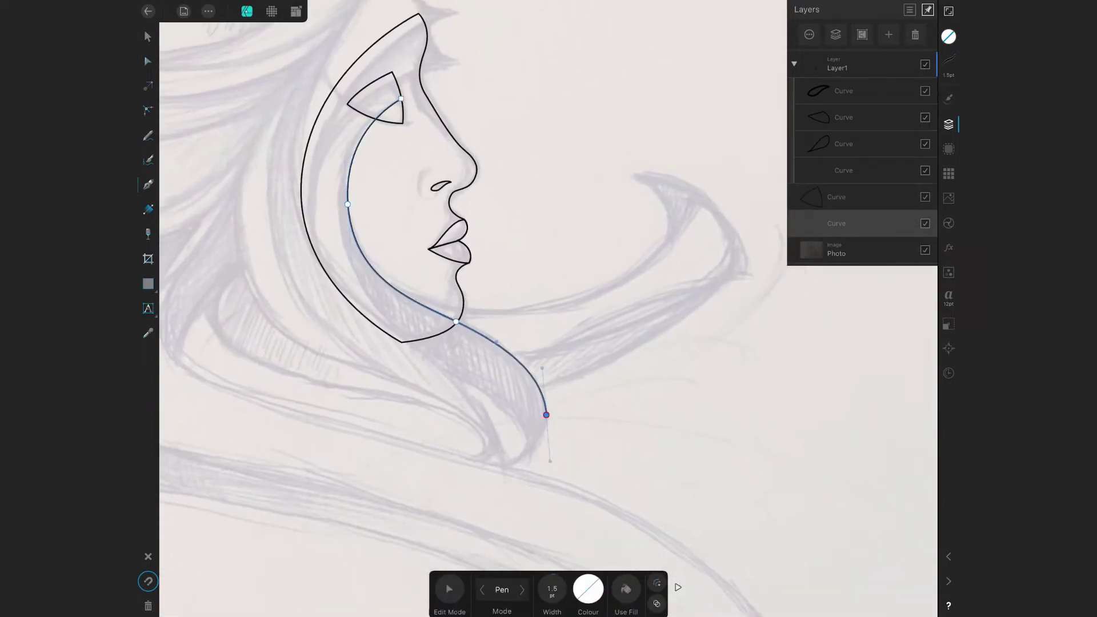
pyautogui.click(504, 465)
pyautogui.moveTo(495, 415); pyautogui.dragTo(468, 383)
pyautogui.moveTo(350, 279); pyautogui.dragTo(313, 189)
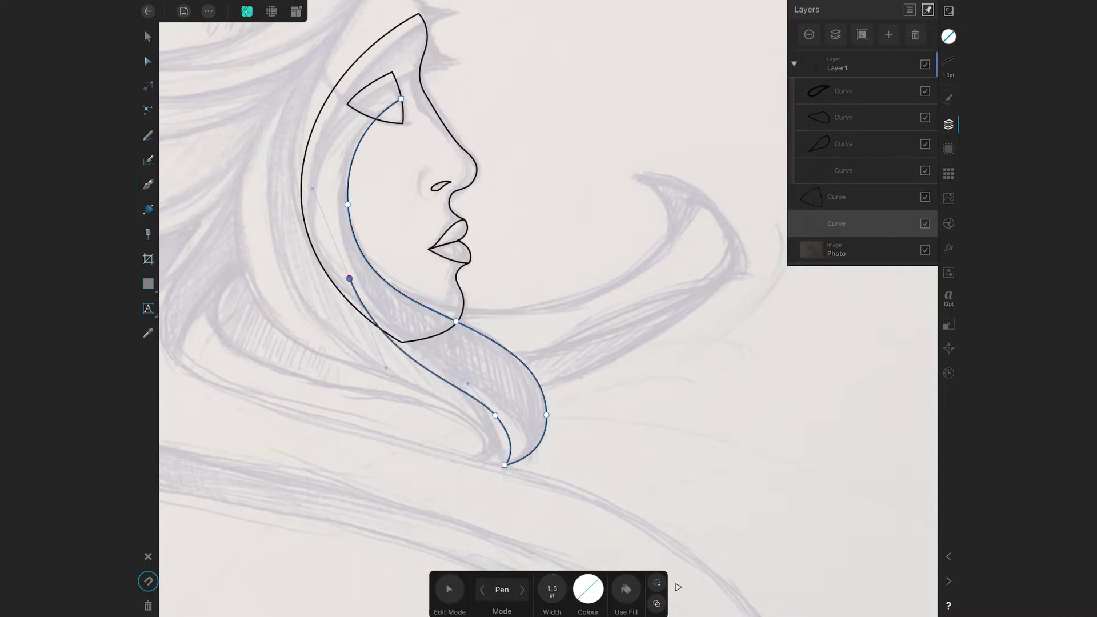
pyautogui.click(401, 98)
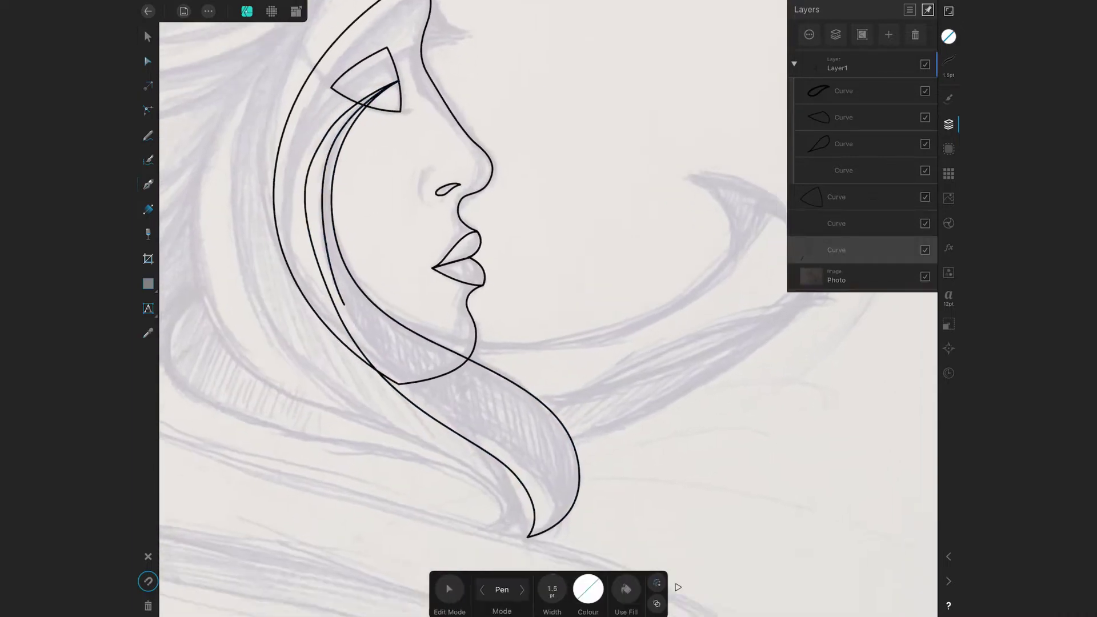
# Add a second strand and an outer strand rising to a pointed tip above the forehead.
pyautogui.click(418, 403)
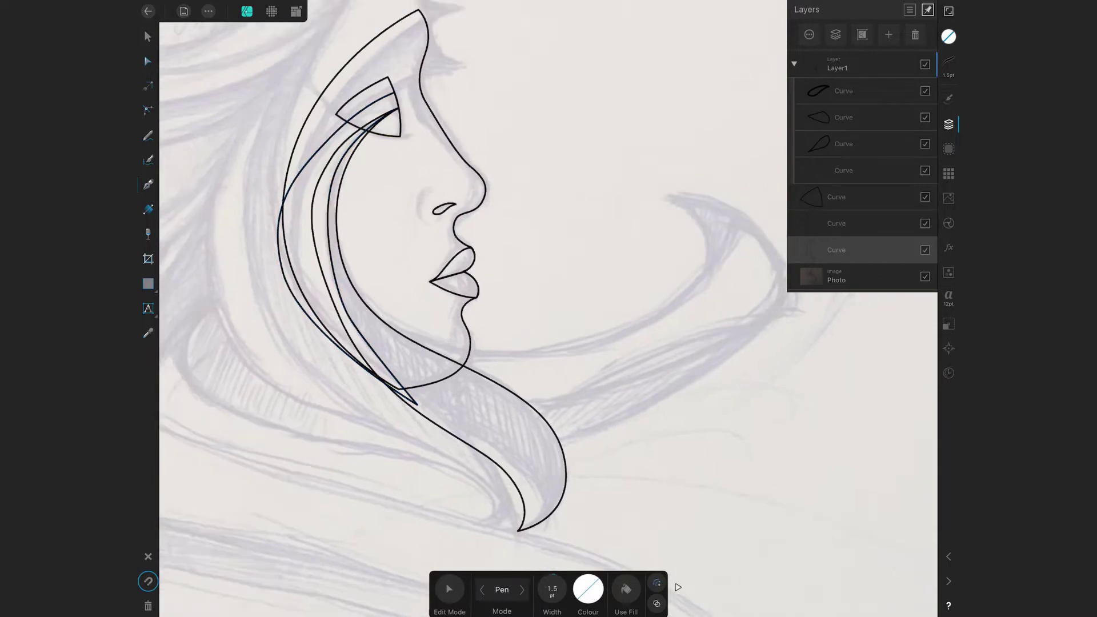
pyautogui.click(450, 590)
pyautogui.scroll(3, 400, 286)
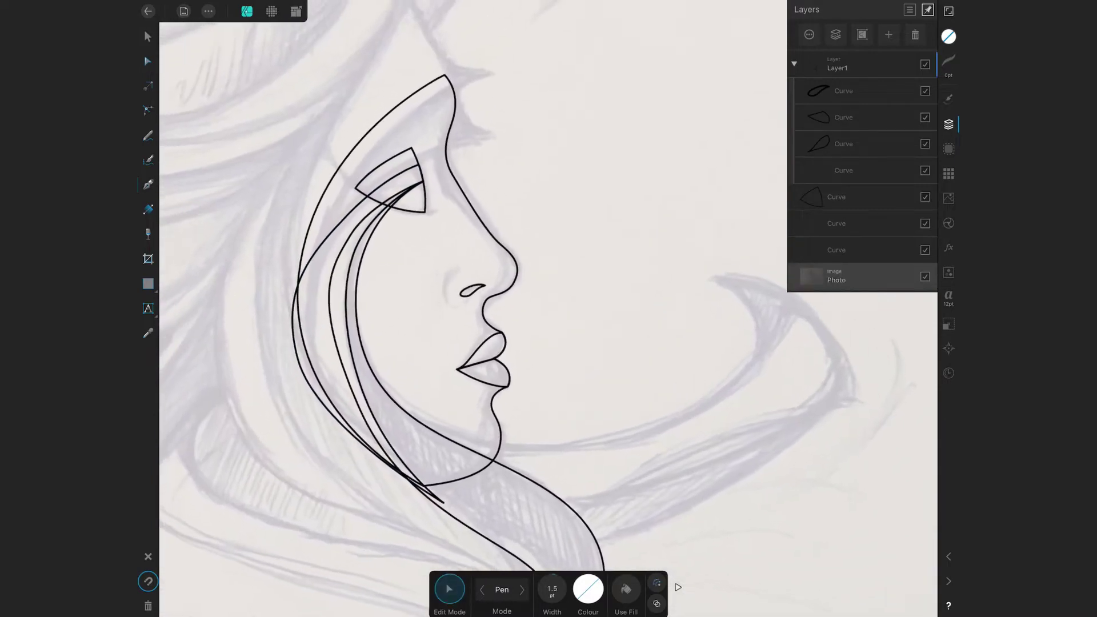
pyautogui.click(300, 303)
pyautogui.click(386, 173)
pyautogui.click(495, 135)
pyautogui.moveTo(445, 70); pyautogui.dragTo(462, 109)
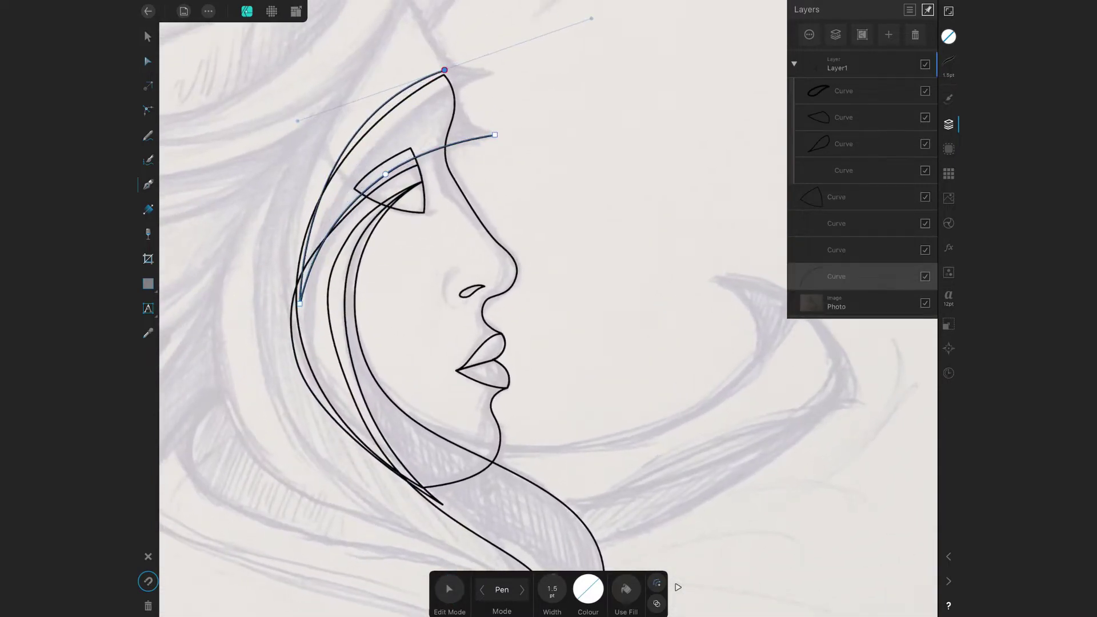
pyautogui.click(449, 590)
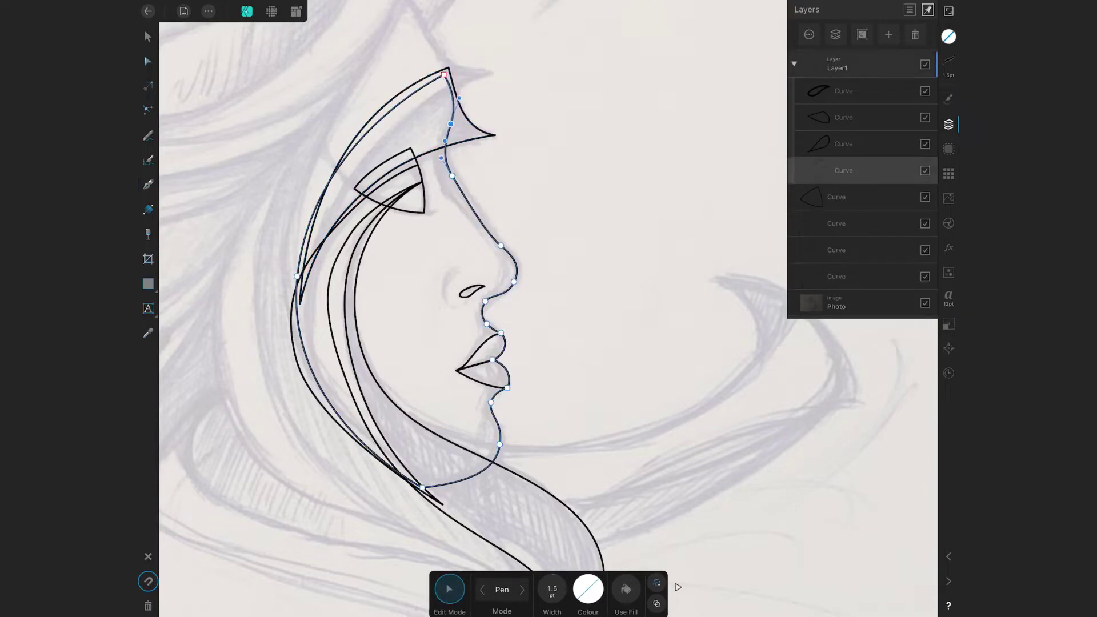
# Draw a pointed hair-tip shape above the forehead curving down beside the face.
pyautogui.scroll(-3, 457, 286)
pyautogui.scroll(3, 458, 286)
pyautogui.click(429, 121)
pyautogui.click(458, 170)
pyautogui.click(498, 185)
pyautogui.click(407, 245)
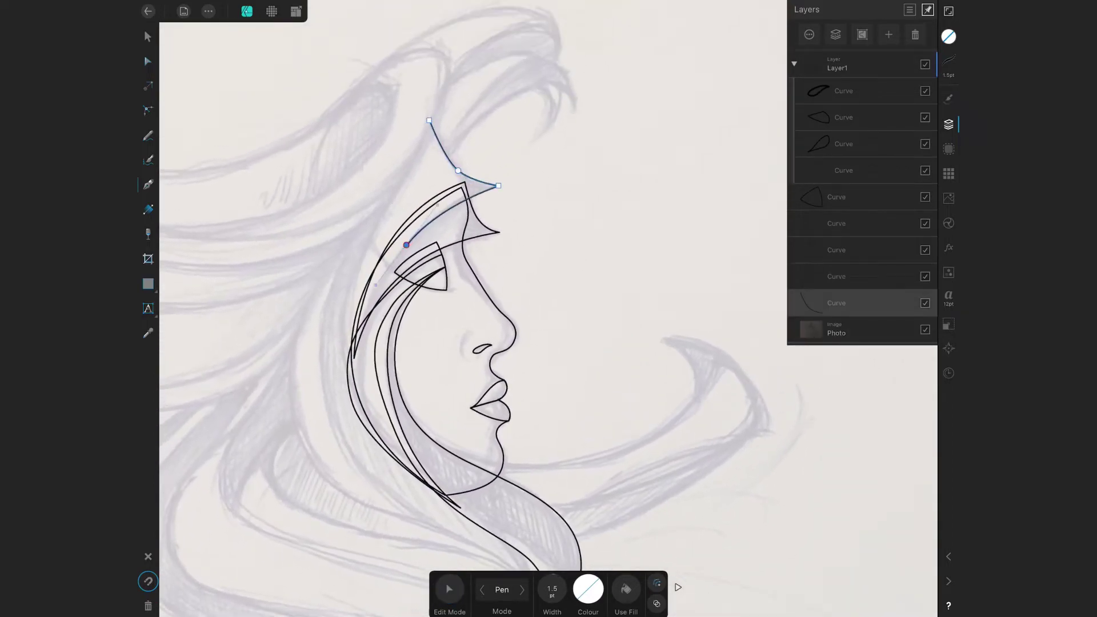
pyautogui.scroll(-3, 457, 286)
pyautogui.moveTo(349, 349); pyautogui.dragTo(356, 402)
pyautogui.moveTo(325, 234); pyautogui.dragTo(316, 298)
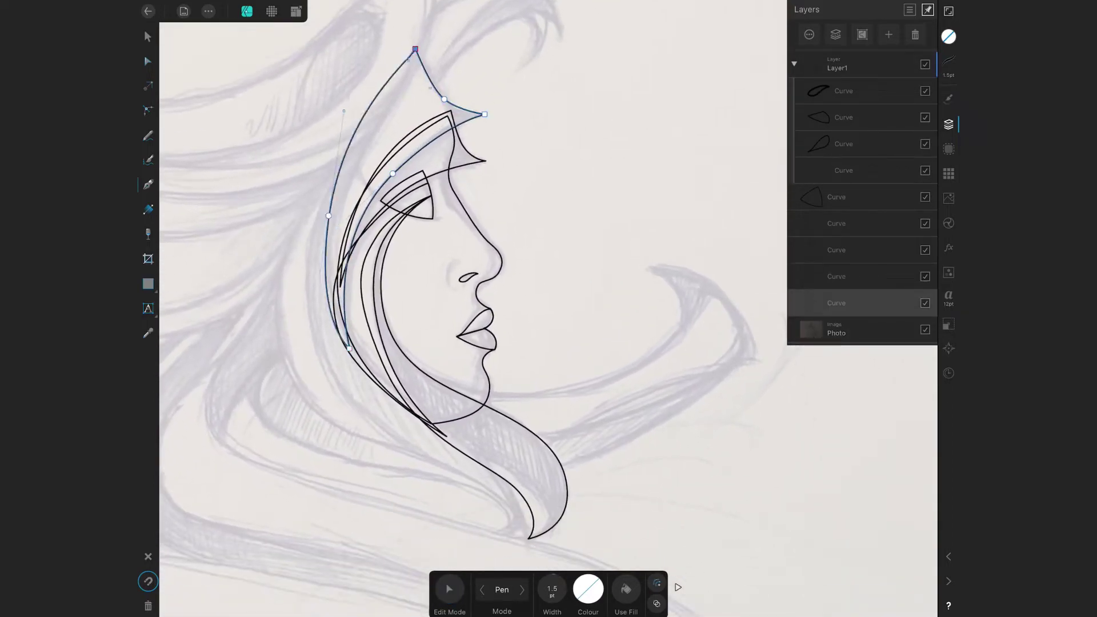
pyautogui.scroll(-3, 457, 286)
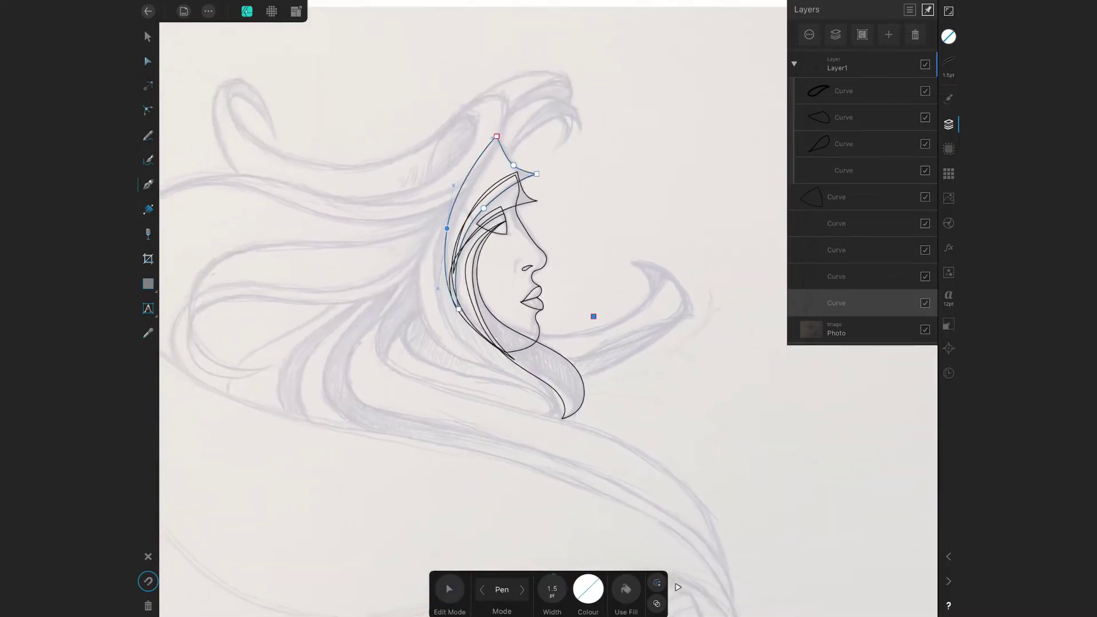
pyautogui.scroll(3, 503, 257)
pyautogui.scroll(3, 503, 257)
# Draw a crescent curve beside the nostril.
pyautogui.click(467, 169)
pyautogui.moveTo(442, 202); pyautogui.dragTo(440, 228)
pyautogui.click(465, 239)
pyautogui.press('v')
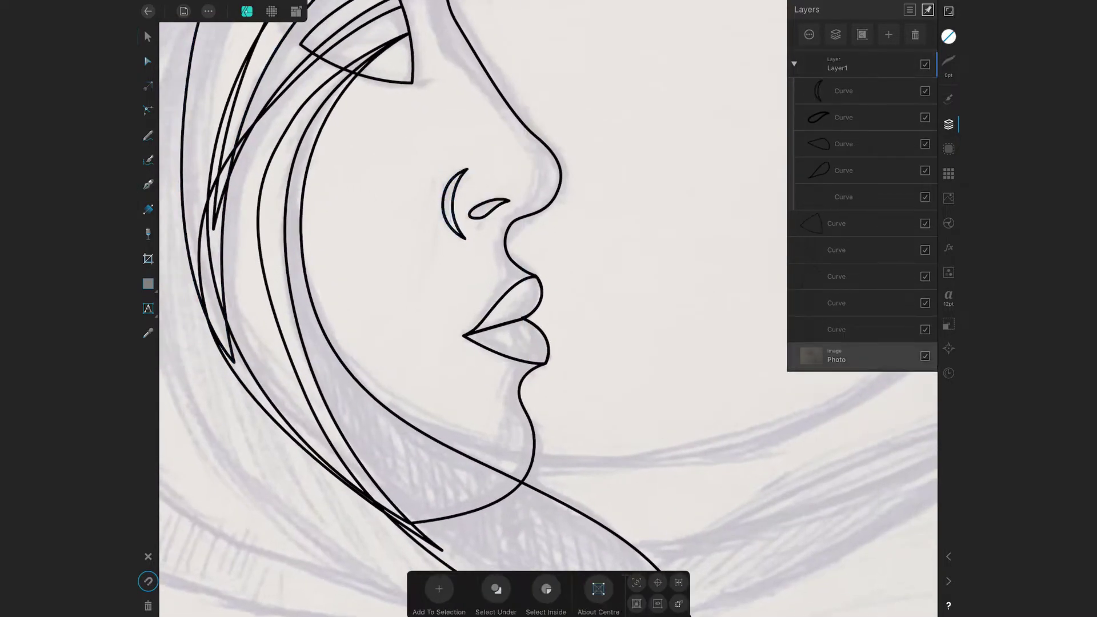
# Lock the pencil sketch layer from its layer options.
pyautogui.scroll(-5, 514, 286)
pyautogui.scroll(3, 514, 285)
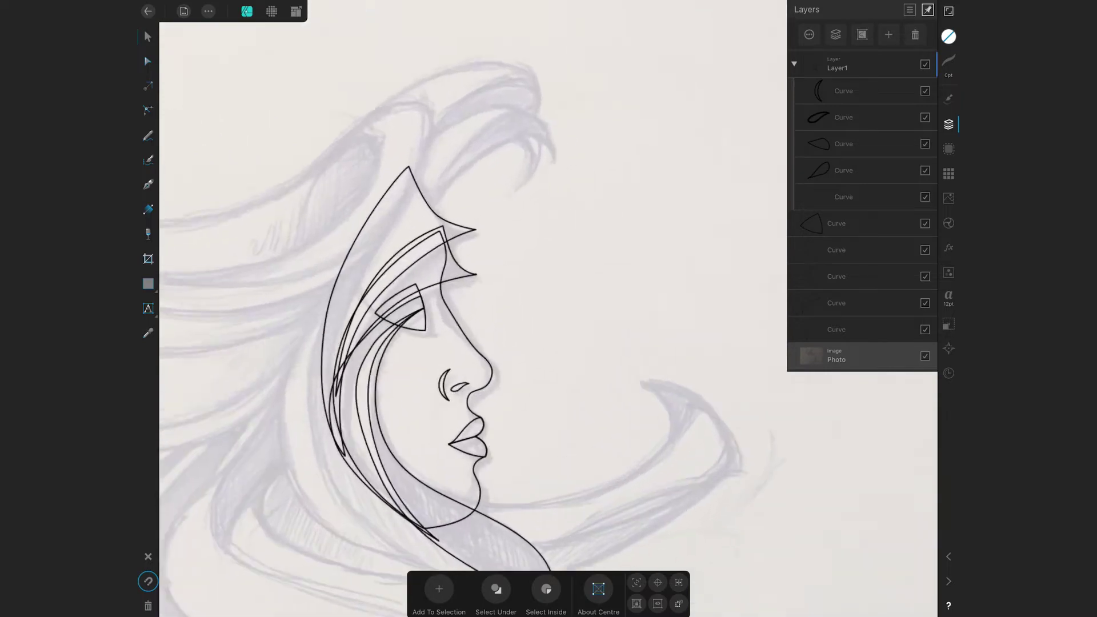
pyautogui.click(436, 390)
pyautogui.click(794, 9)
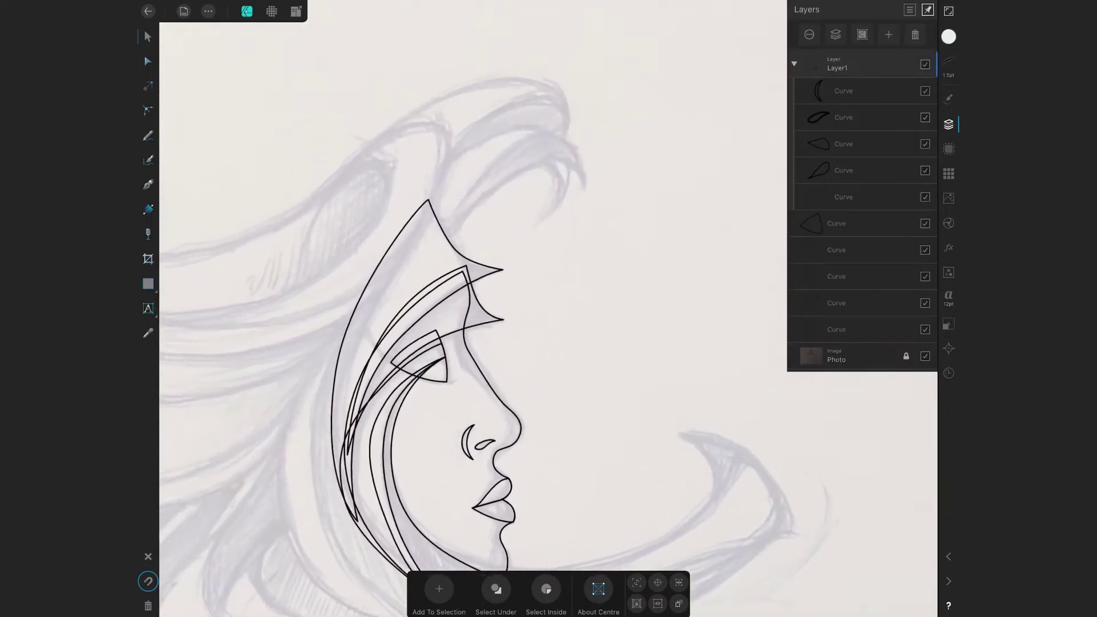
# Start a new curved hair strand along the hair.
pyautogui.click(148, 184)
pyautogui.click(389, 240)
pyautogui.moveTo(454, 151); pyautogui.dragTo(475, 137)
pyautogui.click(533, 116)
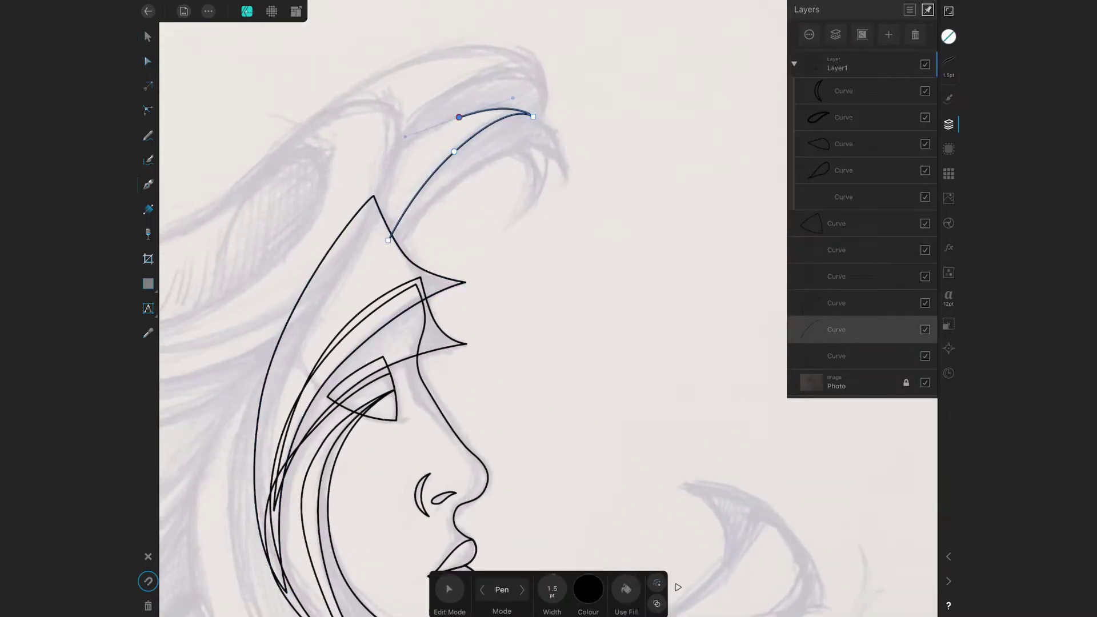
# Close the crown strand outline curving down to the hair tip.
pyautogui.moveTo(535, 173); pyautogui.dragTo(547, 223)
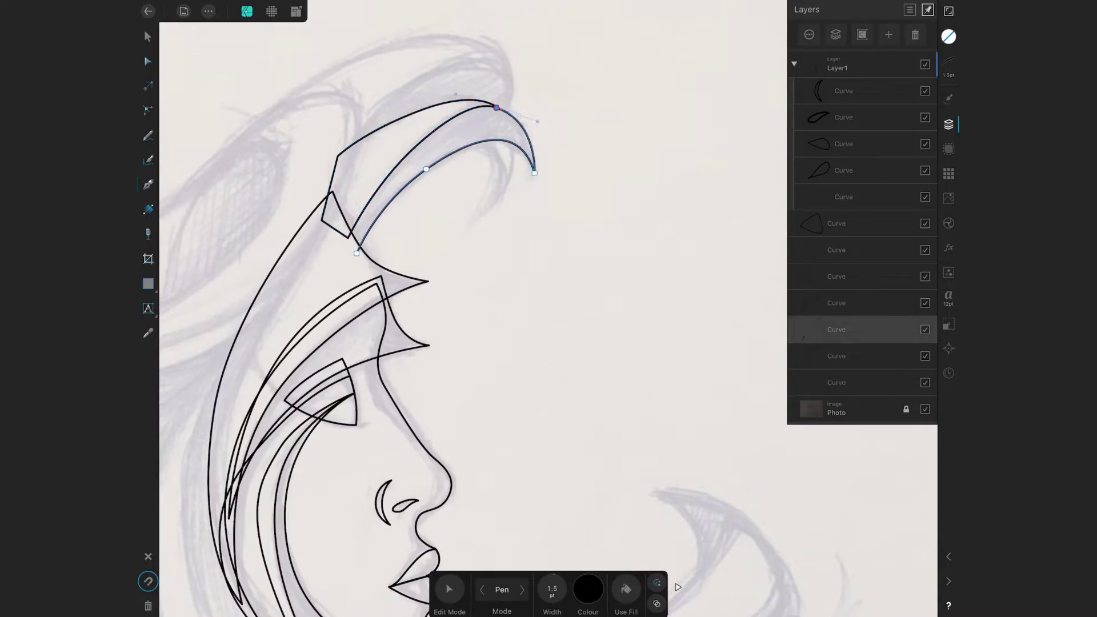
pyautogui.scroll(3, 515, 229)
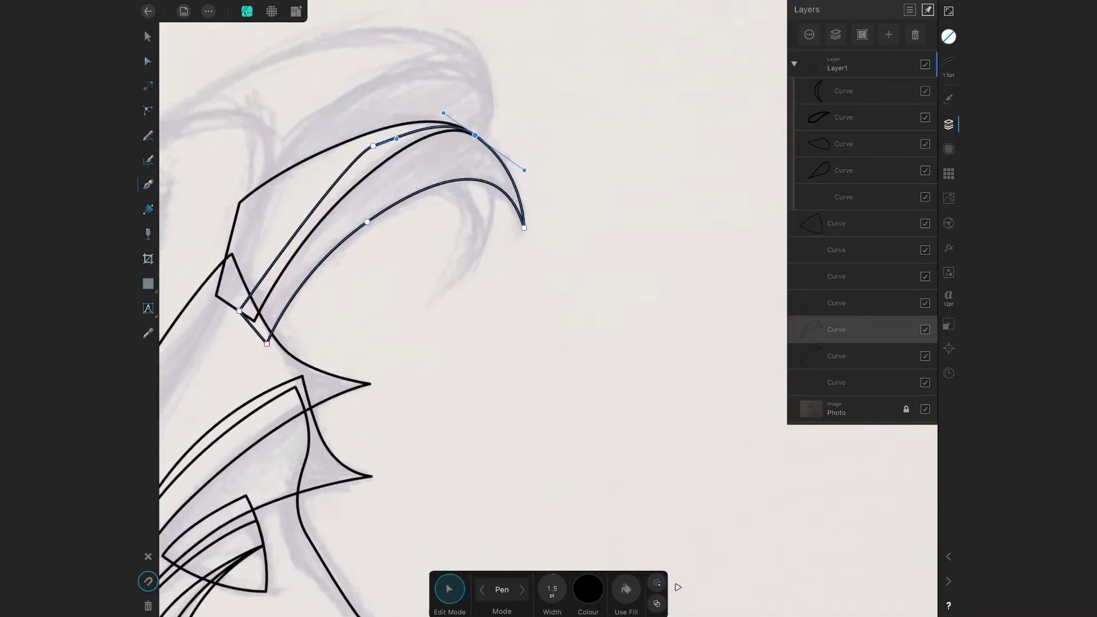
pyautogui.click(436, 174)
pyautogui.moveTo(477, 260); pyautogui.dragTo(469, 309)
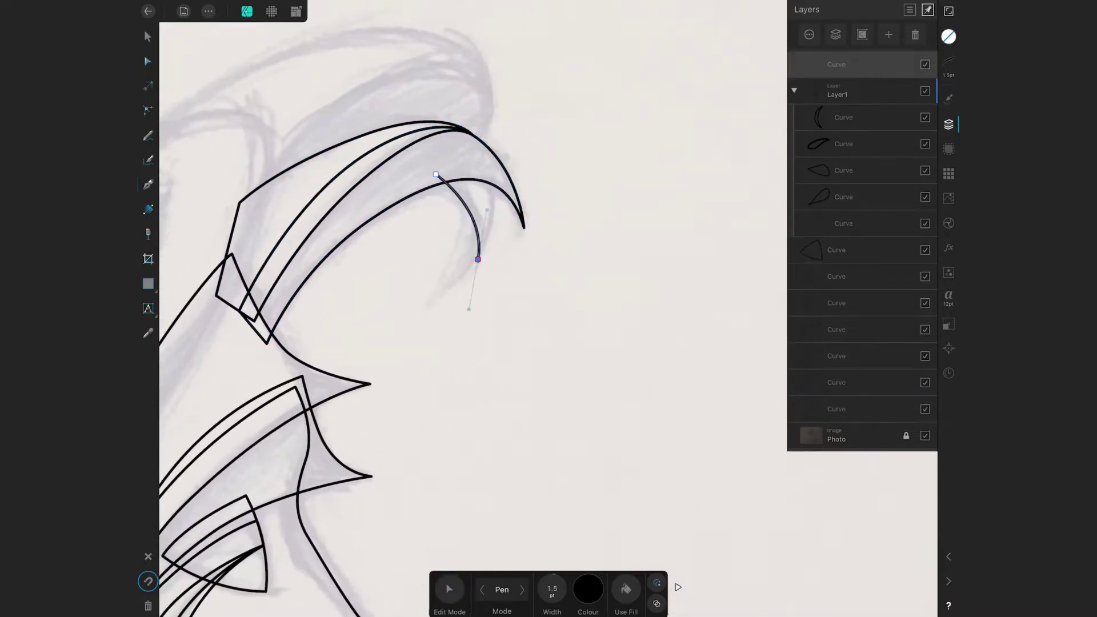
pyautogui.click(437, 174)
# Draw a closed inner strand outline within the crown.
pyautogui.click(408, 196)
pyautogui.click(461, 206)
pyautogui.click(421, 310)
pyautogui.moveTo(479, 256); pyautogui.dragTo(489, 231)
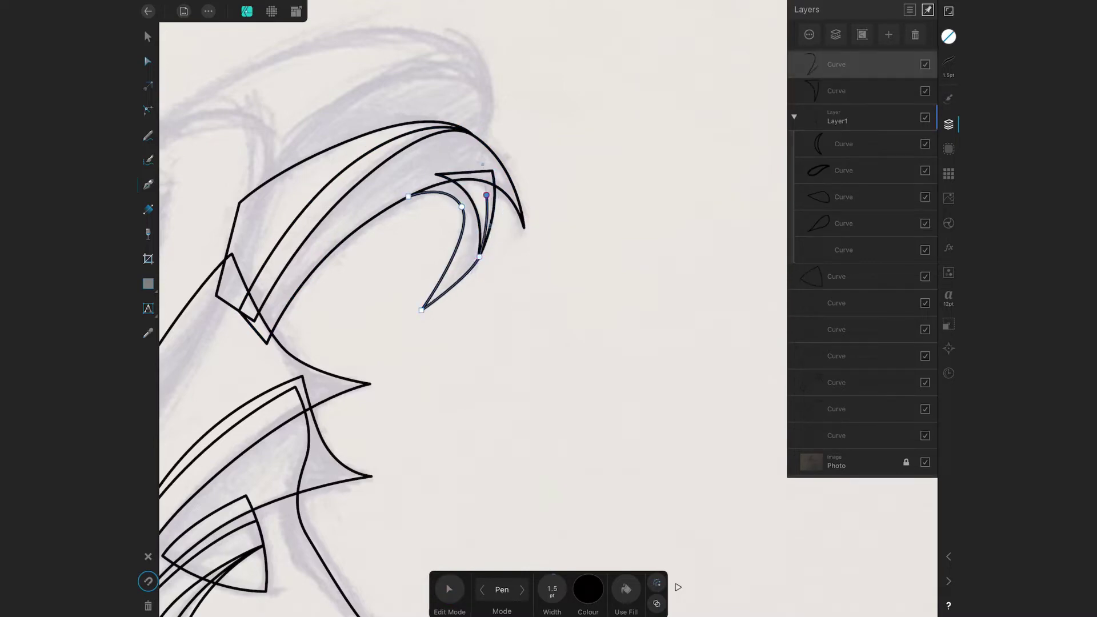
pyautogui.click(473, 167)
pyautogui.click(412, 184)
pyautogui.click(408, 196)
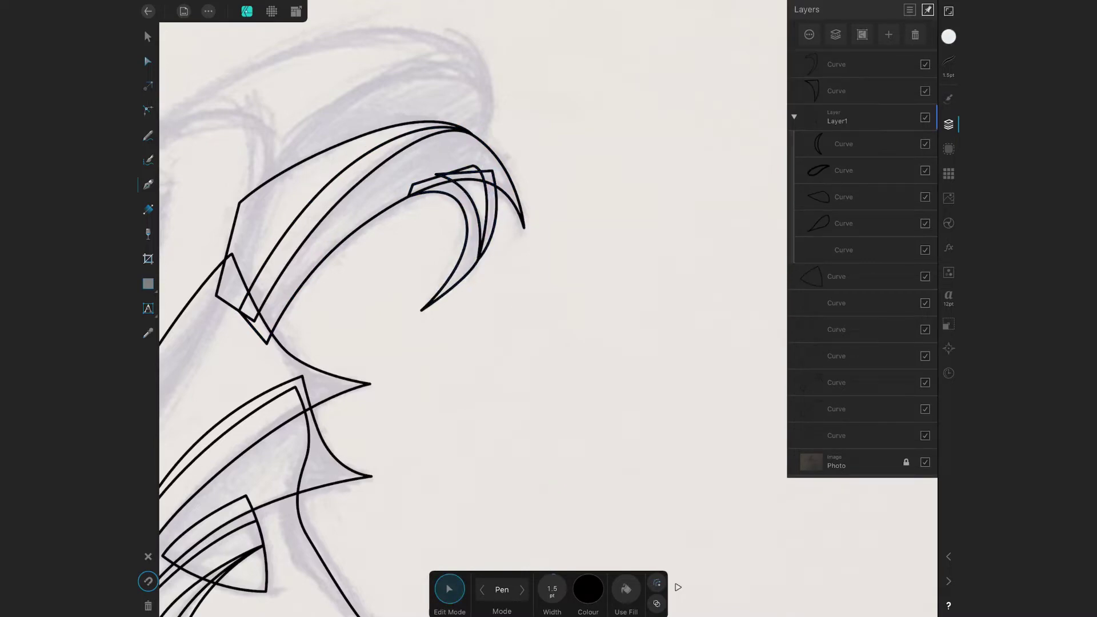
pyautogui.scroll(-3, 457, 308)
pyautogui.scroll(3, 457, 308)
# Draw a closed strand arching over the top of the head.
pyautogui.click(360, 191)
pyautogui.moveTo(475, 127)
pyautogui.mouseDown()
pyautogui.moveTo(511, 117)
pyautogui.moveTo(572, 129)
pyautogui.mouseUp()
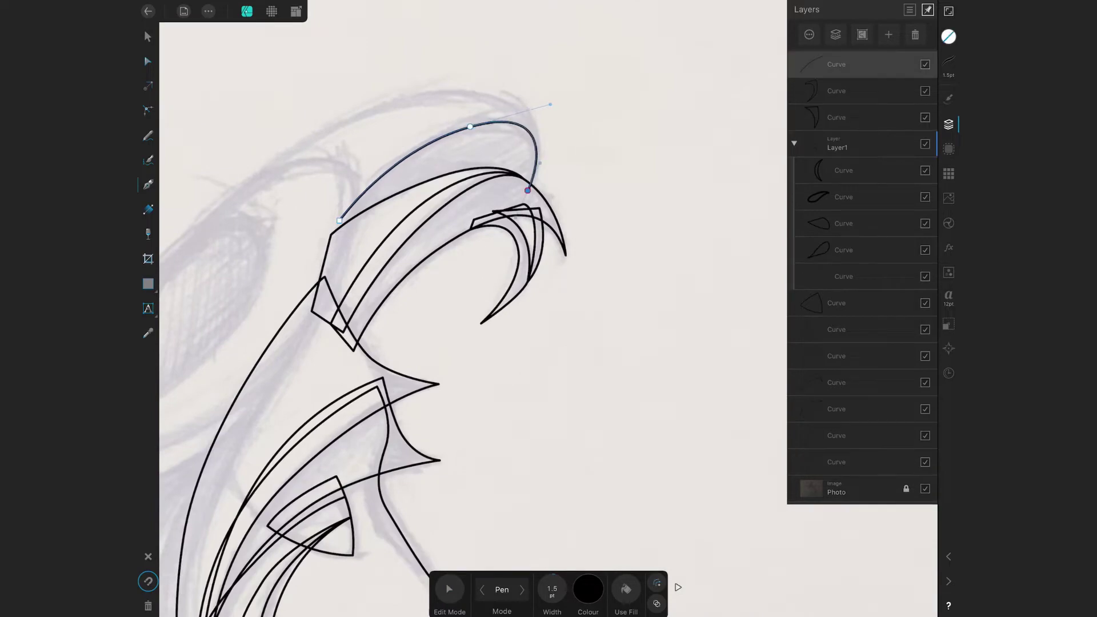
pyautogui.click(557, 187)
pyautogui.click(430, 226)
pyautogui.click(432, 206)
pyautogui.click(311, 209)
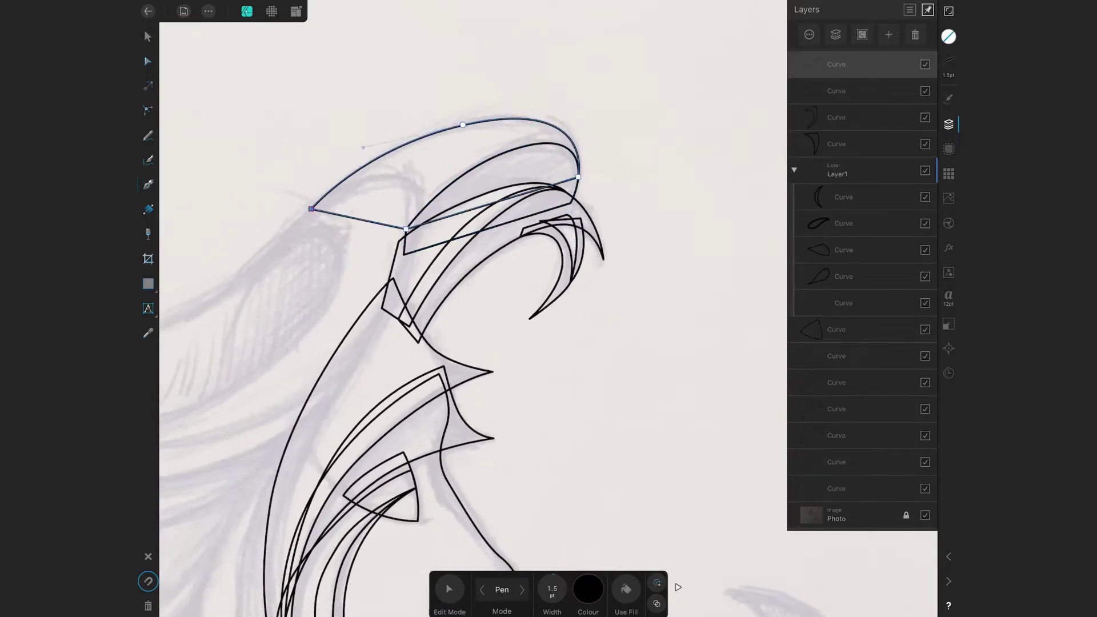
pyautogui.click(147, 37)
pyautogui.scroll(-5, 457, 308)
# Draw a line across the eye.
pyautogui.click(148, 185)
pyautogui.click(352, 137)
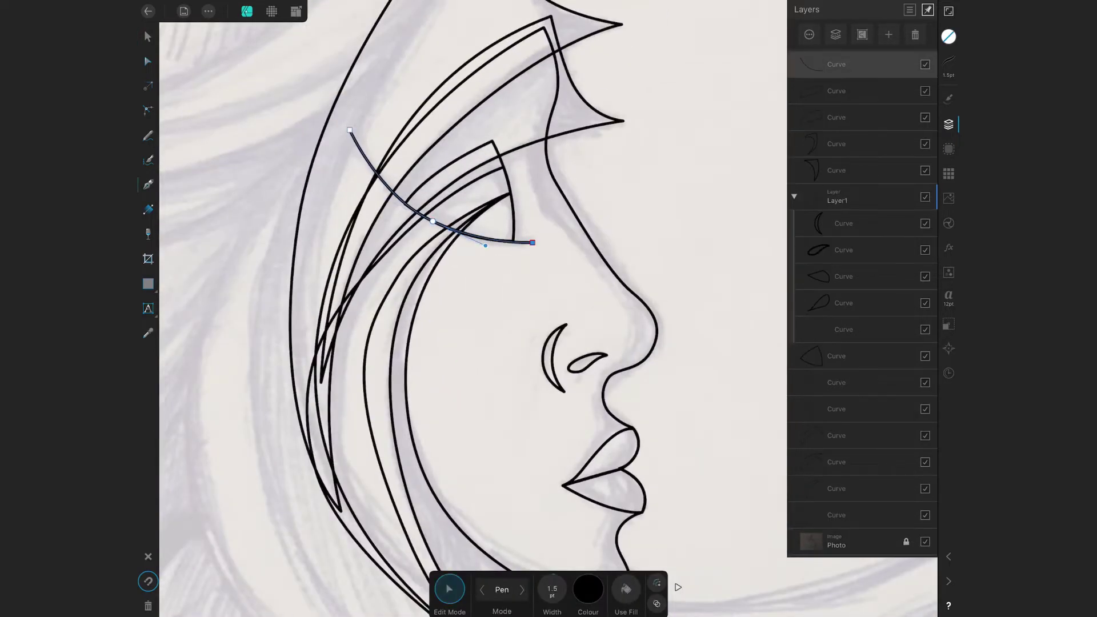
pyautogui.click(515, 243)
pyautogui.scroll(-3, 457, 308)
pyautogui.scroll(5, 457, 309)
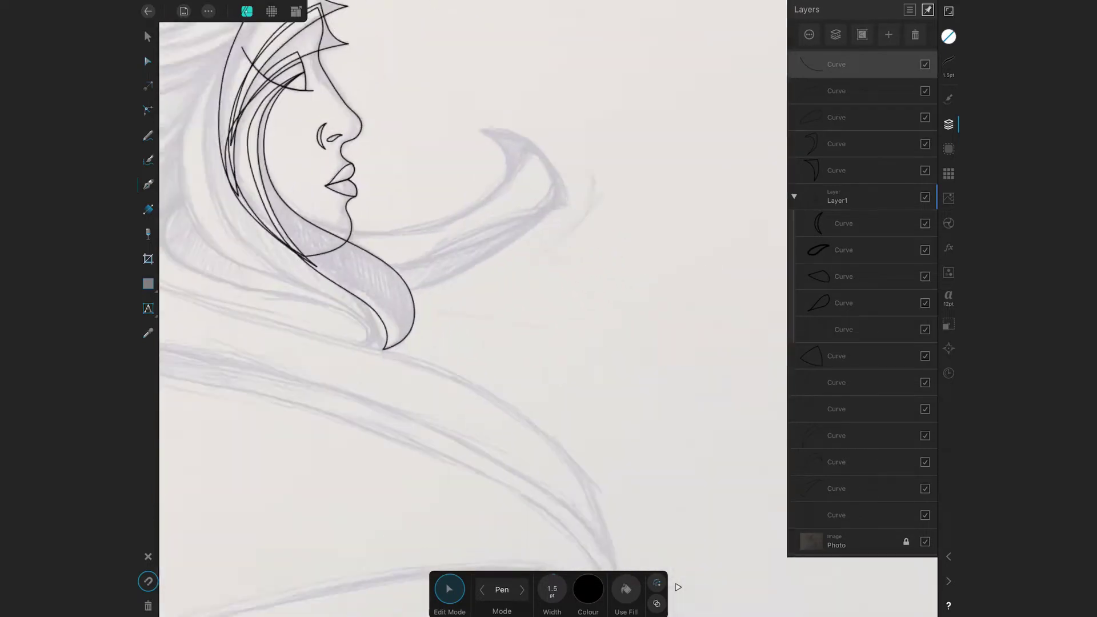
# Draw closed strands sweeping right from the jaw and below the chin to curled tips.
pyautogui.moveTo(463, 228); pyautogui.dragTo(584, 213)
pyautogui.moveTo(592, 111); pyautogui.dragTo(627, 126)
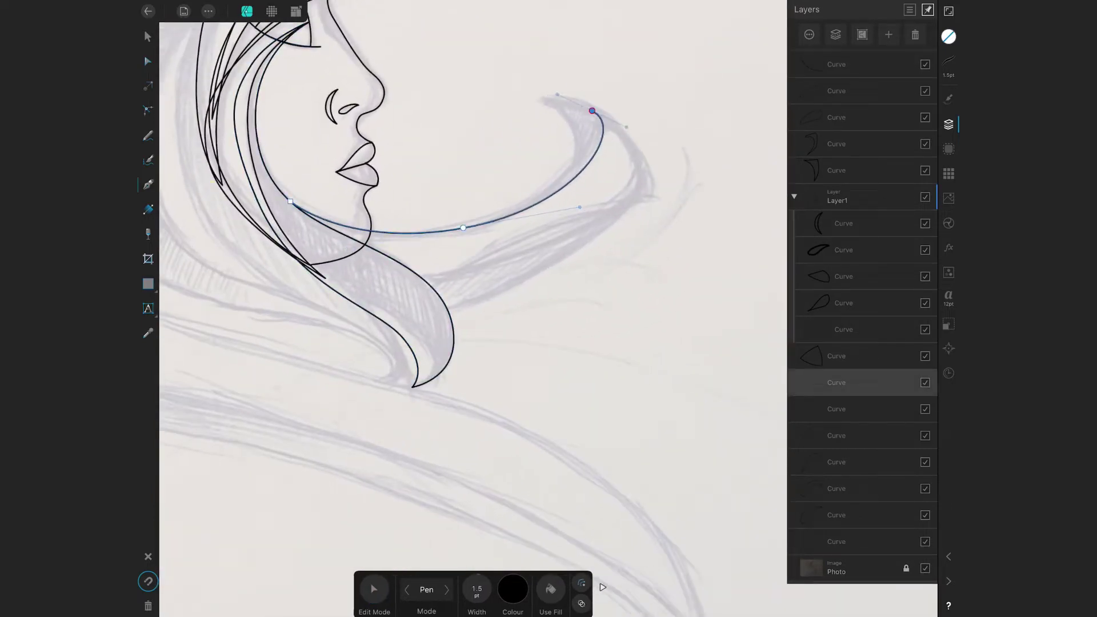
pyautogui.click(399, 288)
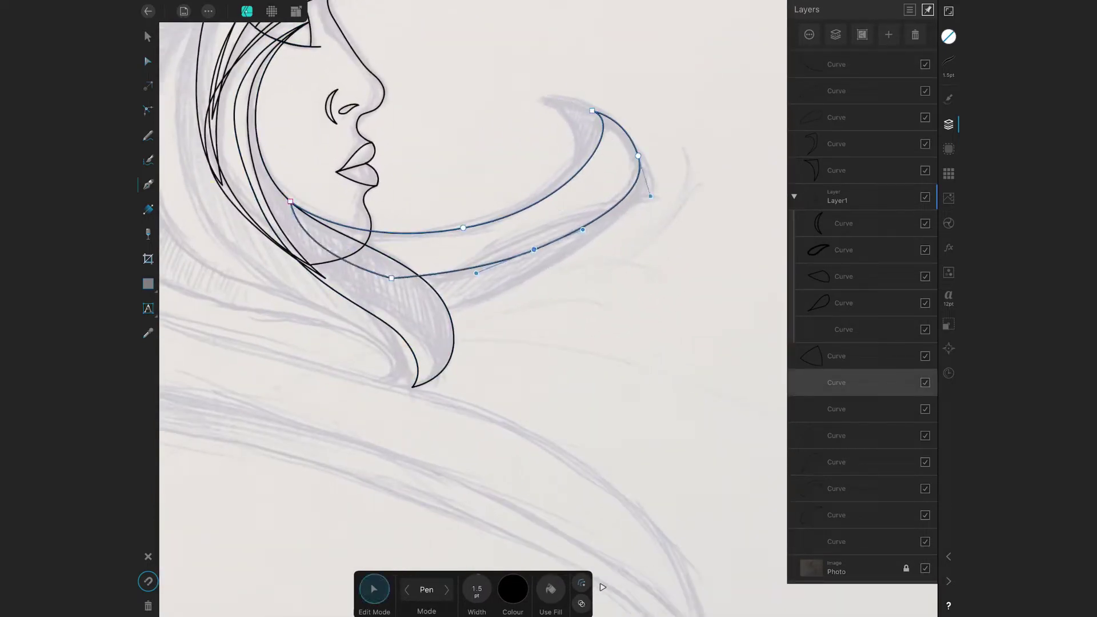
pyautogui.click(291, 201)
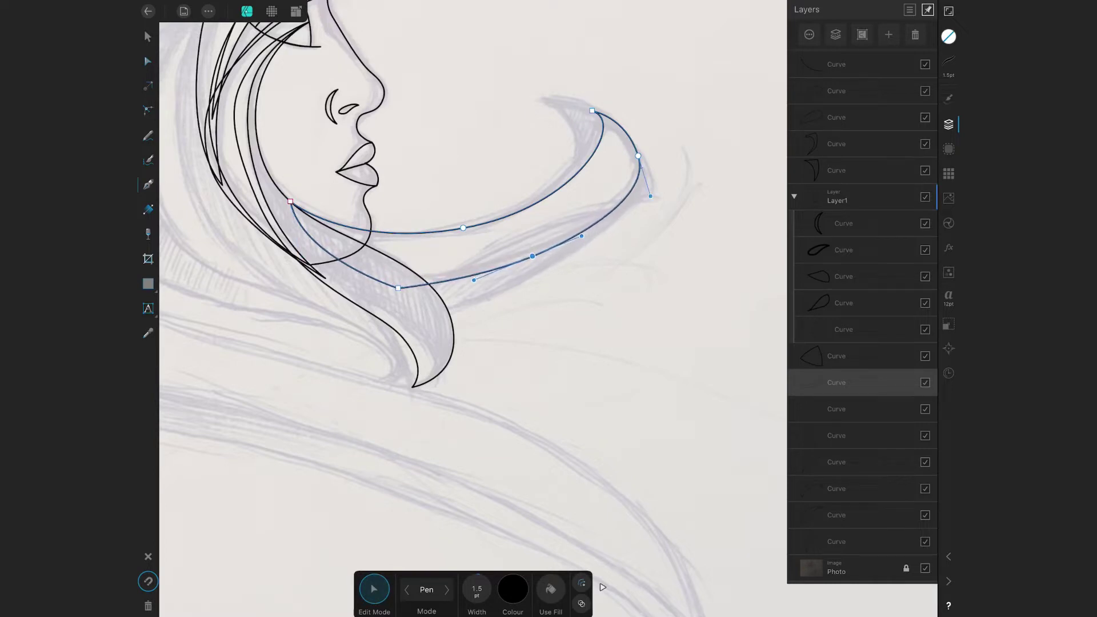
pyautogui.click(432, 315)
pyautogui.moveTo(564, 260); pyautogui.dragTo(626, 221)
pyautogui.moveTo(639, 159); pyautogui.dragTo(634, 125)
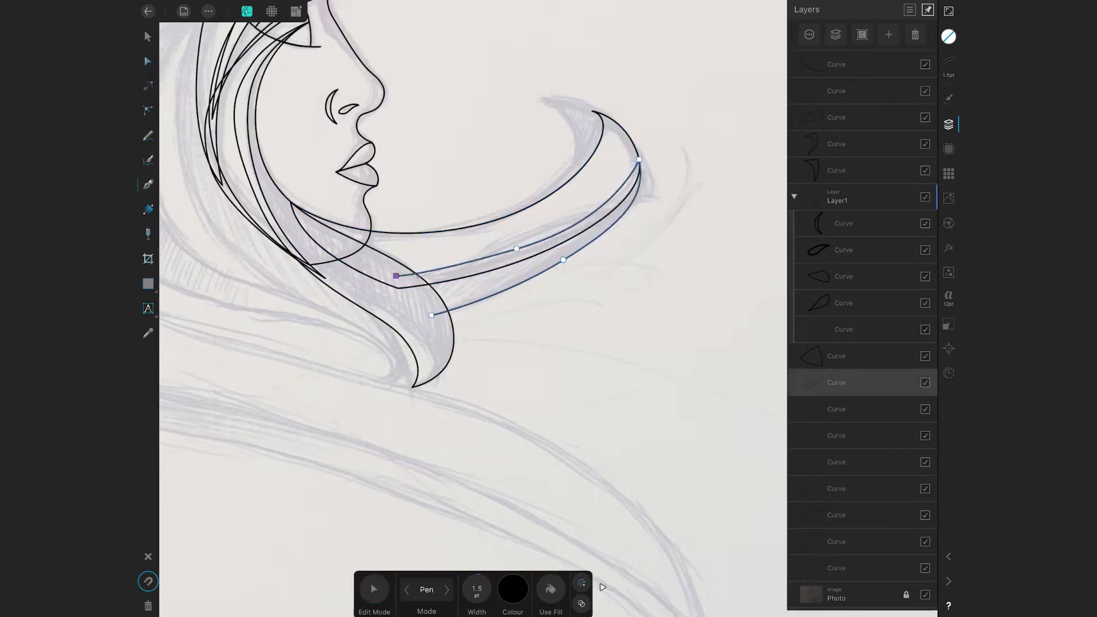
pyautogui.click(432, 315)
pyautogui.click(512, 213)
pyautogui.moveTo(576, 154); pyautogui.dragTo(580, 123)
# Add the curling strand's tip node and close its outline back to the start.
pyautogui.click(594, 178)
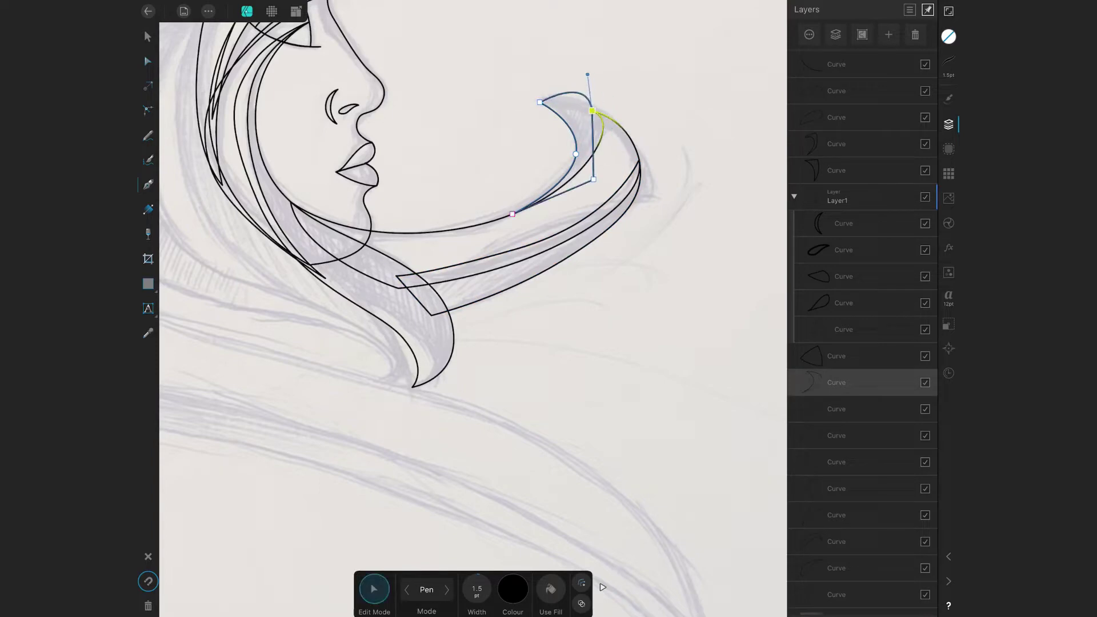
pyautogui.click(513, 214)
pyautogui.scroll(-3, 473, 309)
pyautogui.scroll(-2, 473, 309)
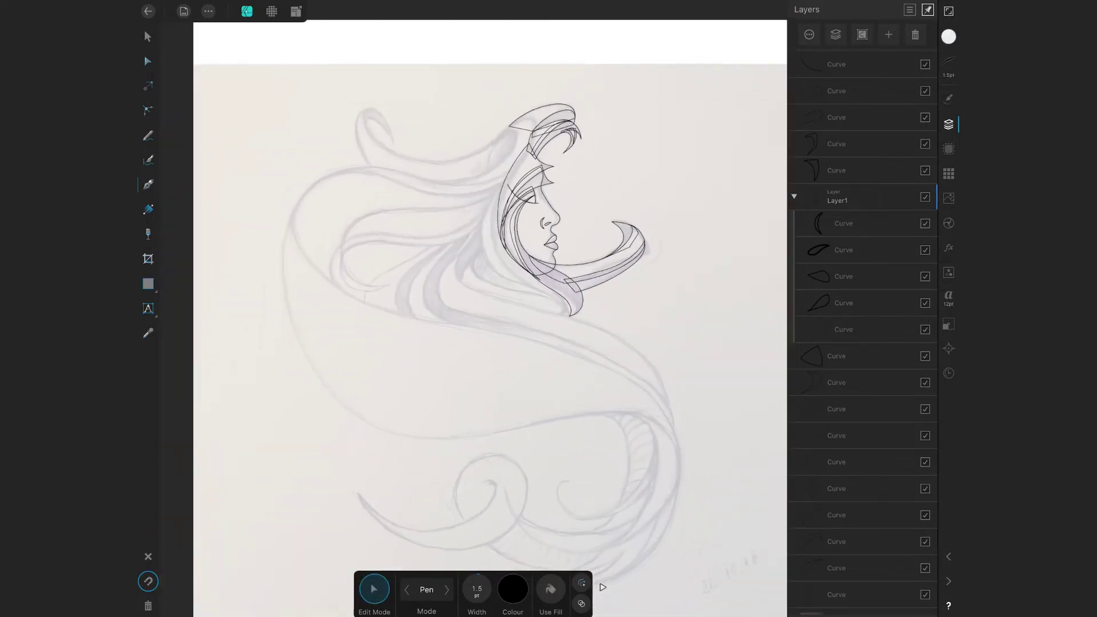
pyautogui.scroll(1, 473, 308)
pyautogui.scroll(3, 473, 309)
pyautogui.scroll(2, 473, 309)
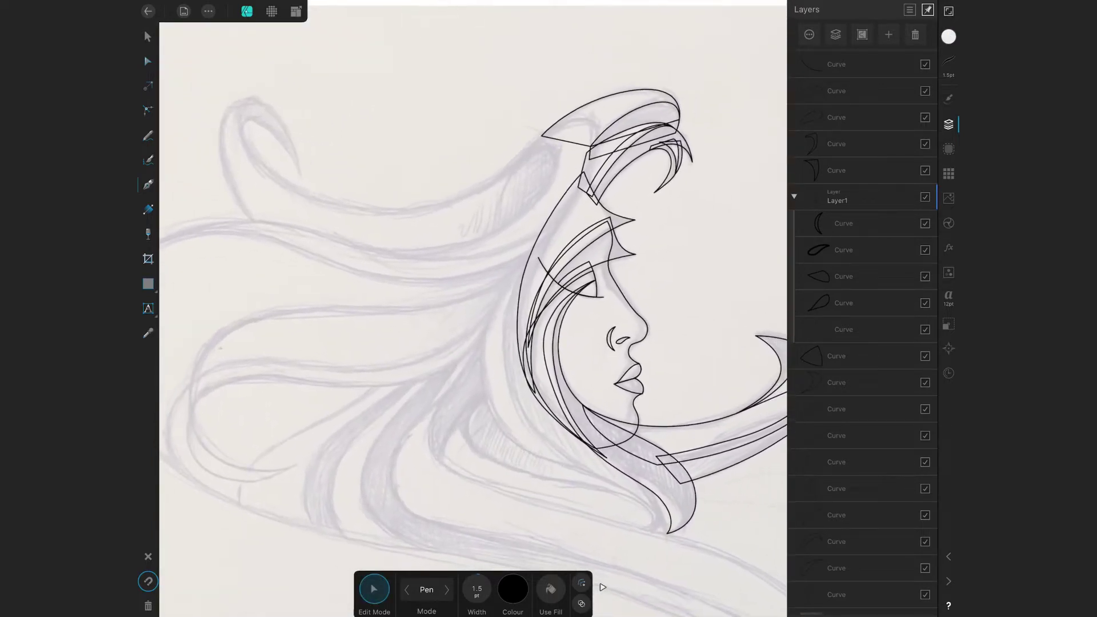
pyautogui.scroll(1, 474, 309)
# Curve a new strand leftward from the crown, then adjust its nodes.
pyautogui.moveTo(550, 206); pyautogui.dragTo(523, 240)
pyautogui.moveTo(339, 249); pyautogui.dragTo(212, 223)
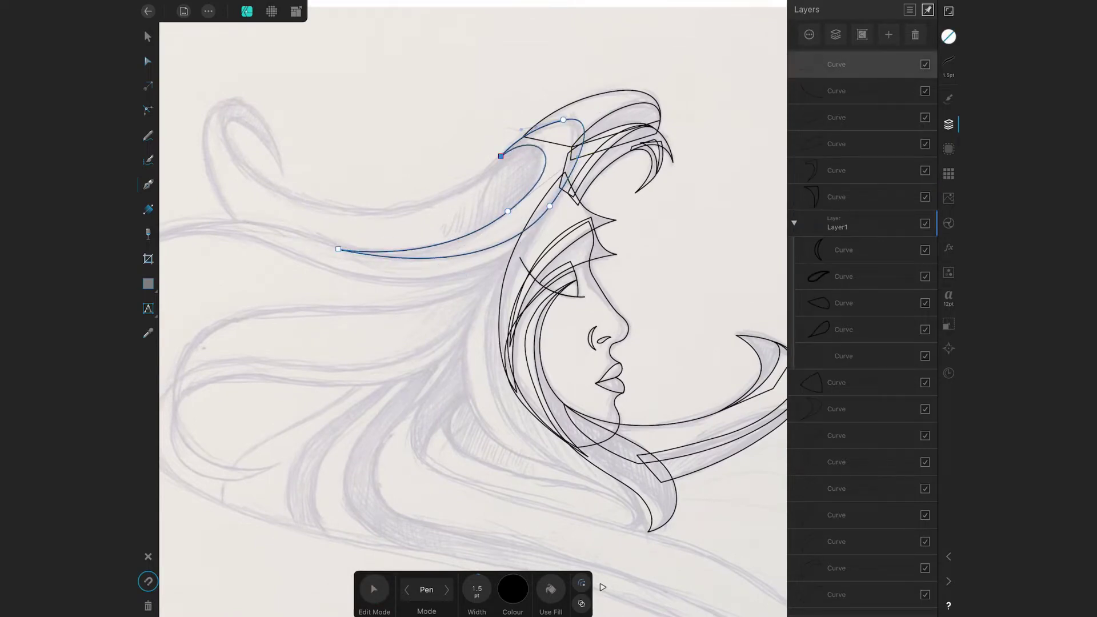
pyautogui.click(374, 590)
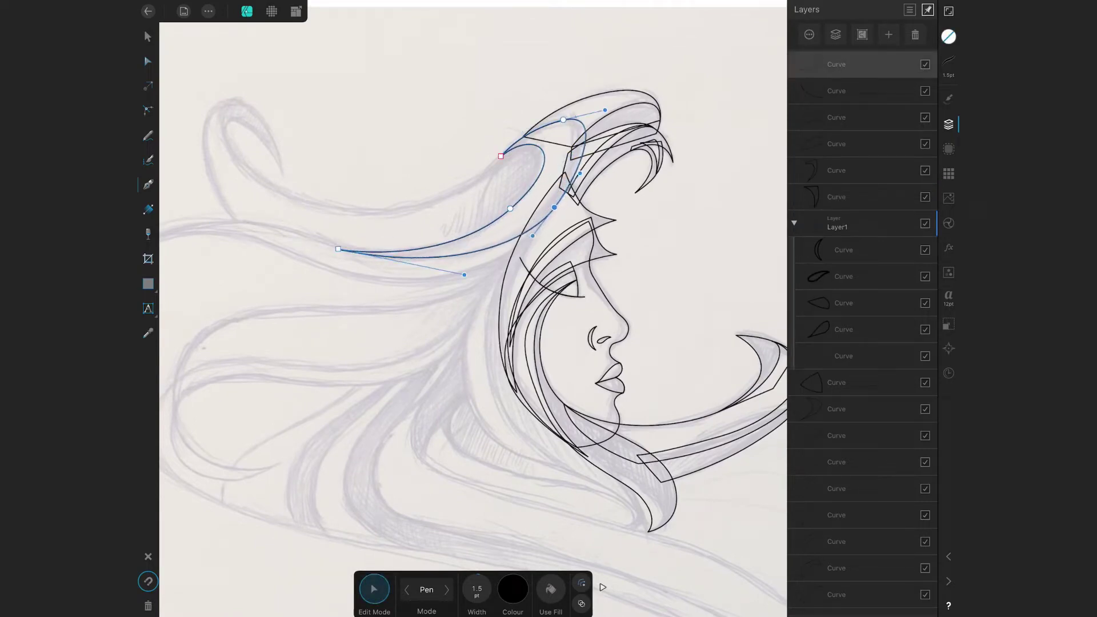
pyautogui.scroll(-2, 473, 309)
pyautogui.scroll(-1, 474, 308)
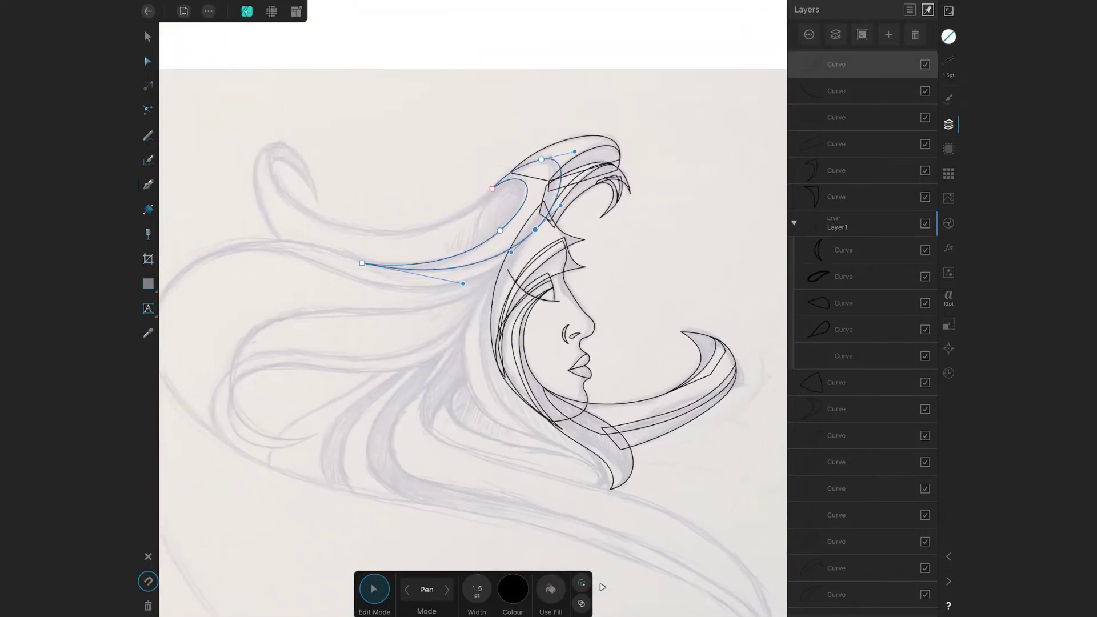
pyautogui.scroll(2, 474, 309)
pyautogui.scroll(1, 474, 309)
# Trace a closed strand from the upper-left curl tip back toward the head.
pyautogui.click(327, 164)
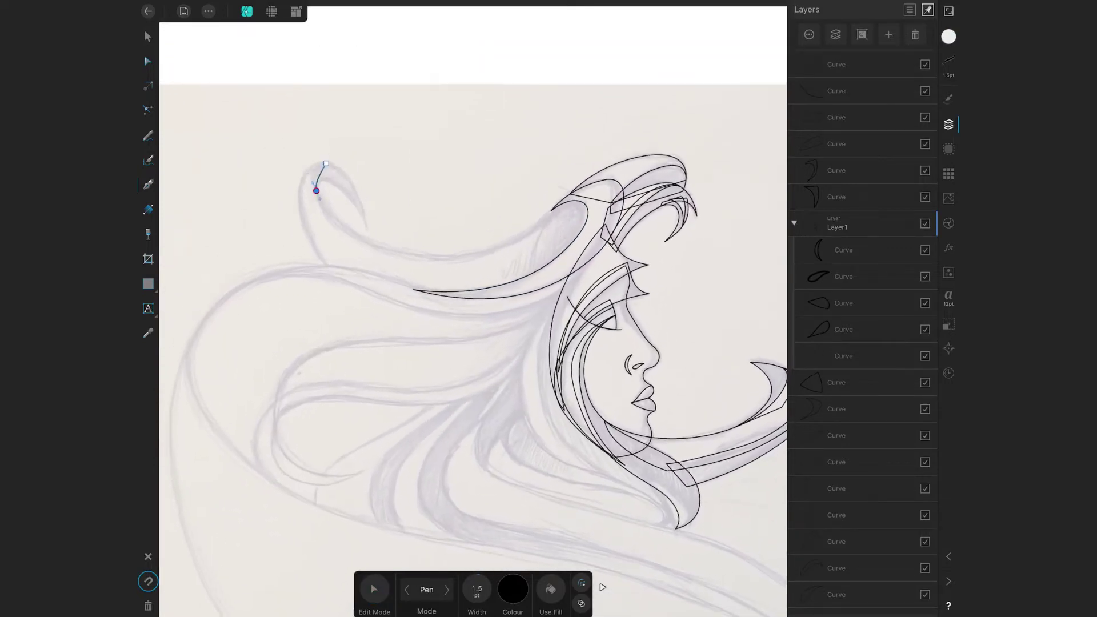
pyautogui.moveTo(316, 191); pyautogui.dragTo(327, 220)
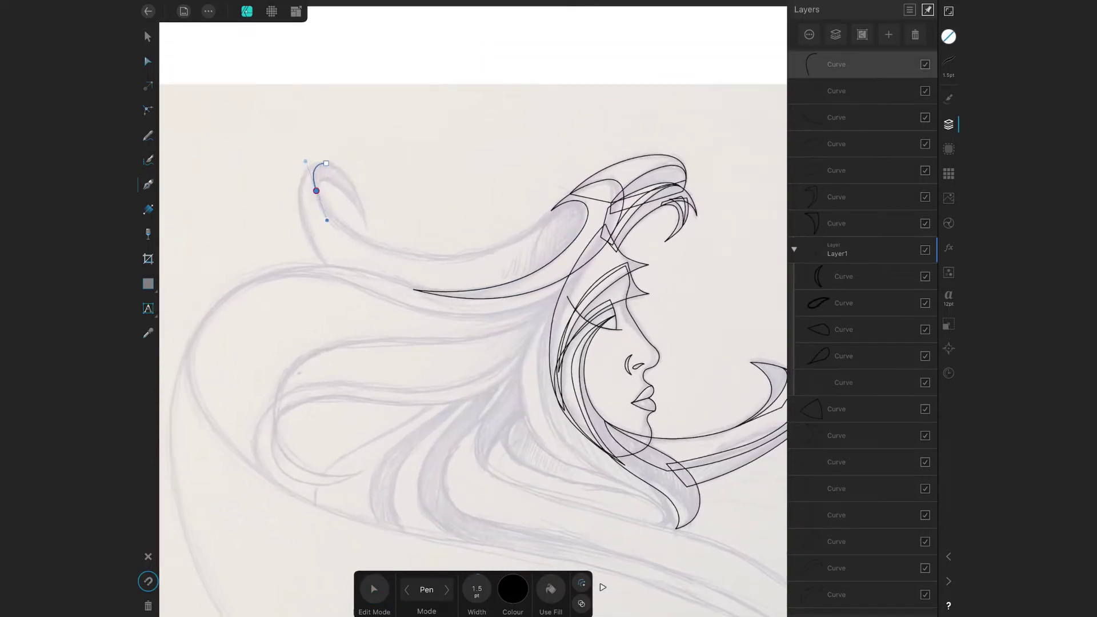
pyautogui.moveTo(373, 285); pyautogui.dragTo(219, 252)
pyautogui.moveTo(299, 179); pyautogui.dragTo(296, 149)
pyautogui.click(326, 164)
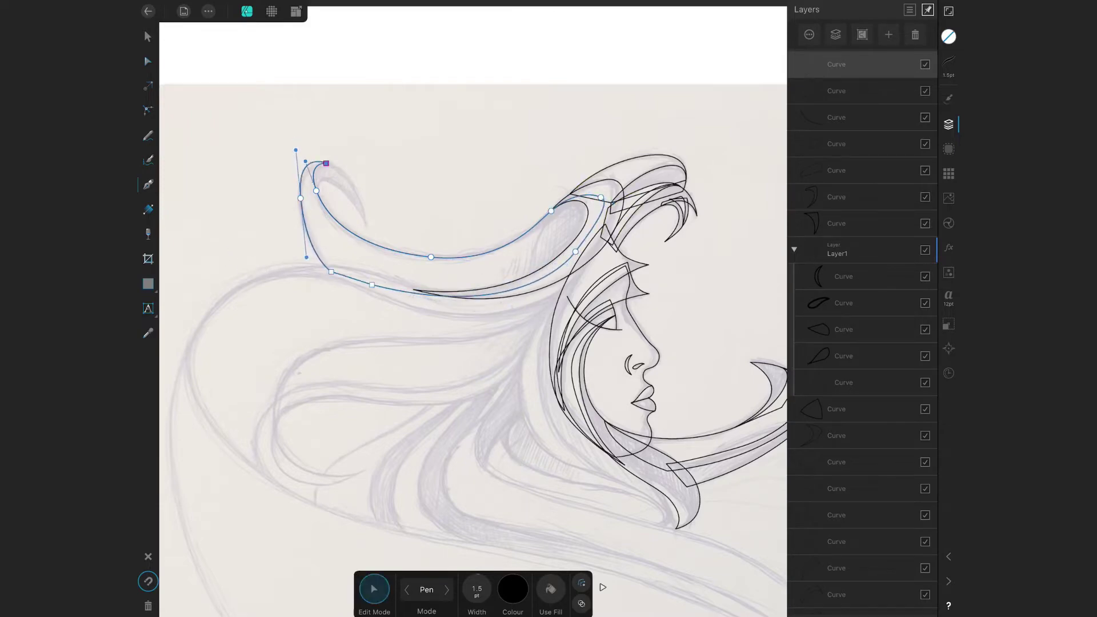
pyautogui.scroll(3, 473, 309)
# Outline the inner hook of the curl as a closed shape.
pyautogui.click(420, 277)
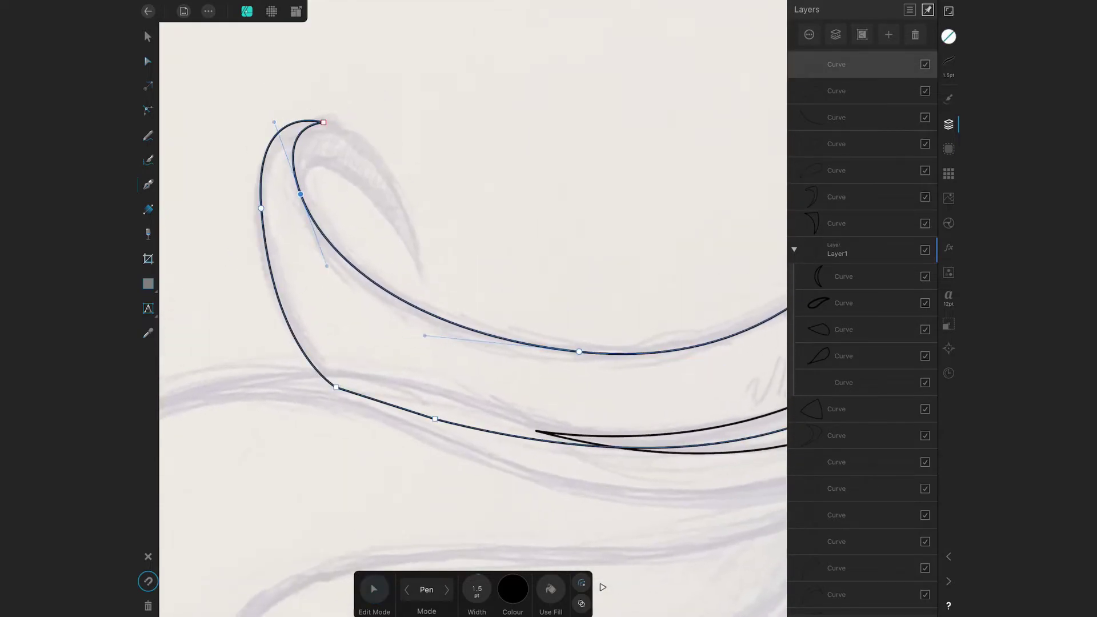
pyautogui.moveTo(379, 160); pyautogui.dragTo(340, 98)
pyautogui.click(324, 122)
pyautogui.click(300, 126)
pyautogui.click(277, 172)
pyautogui.click(312, 237)
pyautogui.moveTo(308, 172); pyautogui.dragTo(312, 160)
pyautogui.click(421, 277)
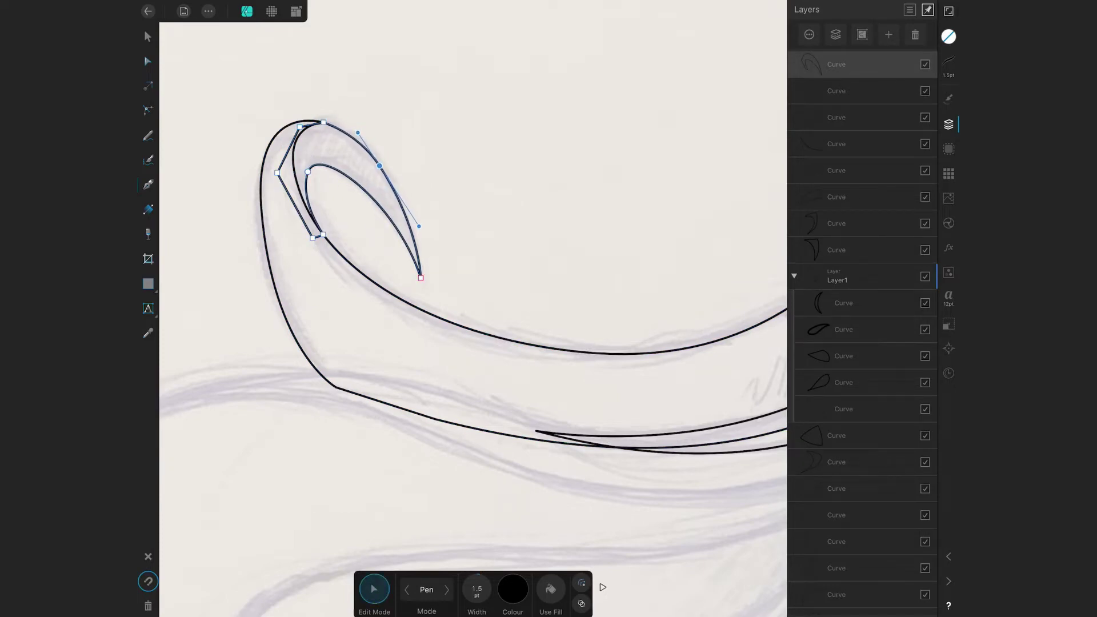
pyautogui.scroll(-5, 473, 308)
# Draw a closed strand beside the crown curving leftward beneath the curl.
pyautogui.click(515, 294)
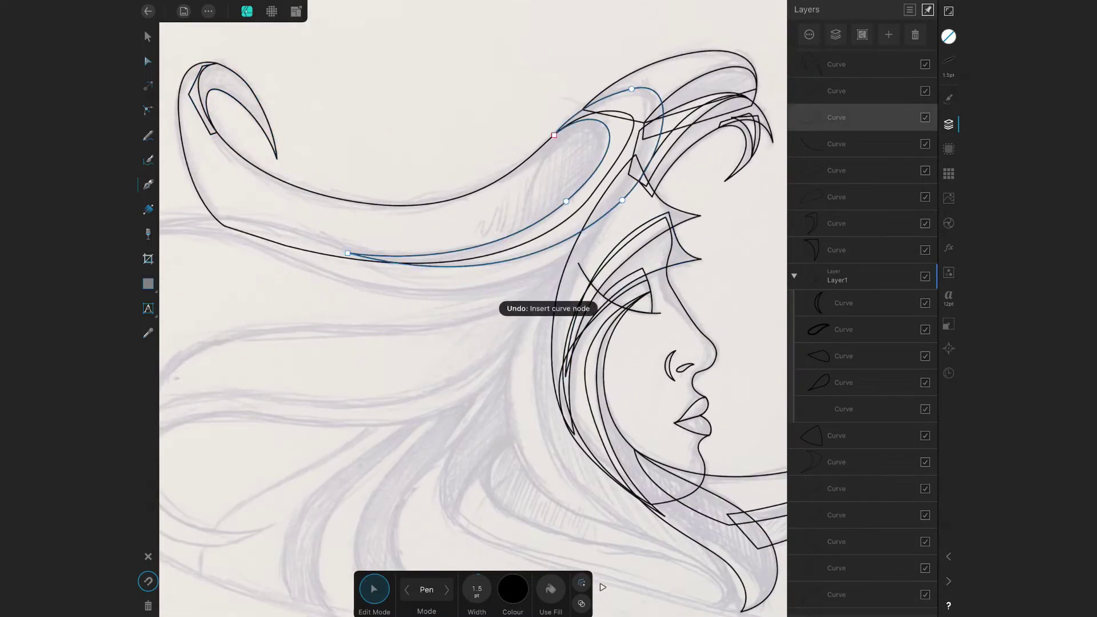
pyautogui.scroll(-3, 473, 308)
pyautogui.scroll(2, 473, 309)
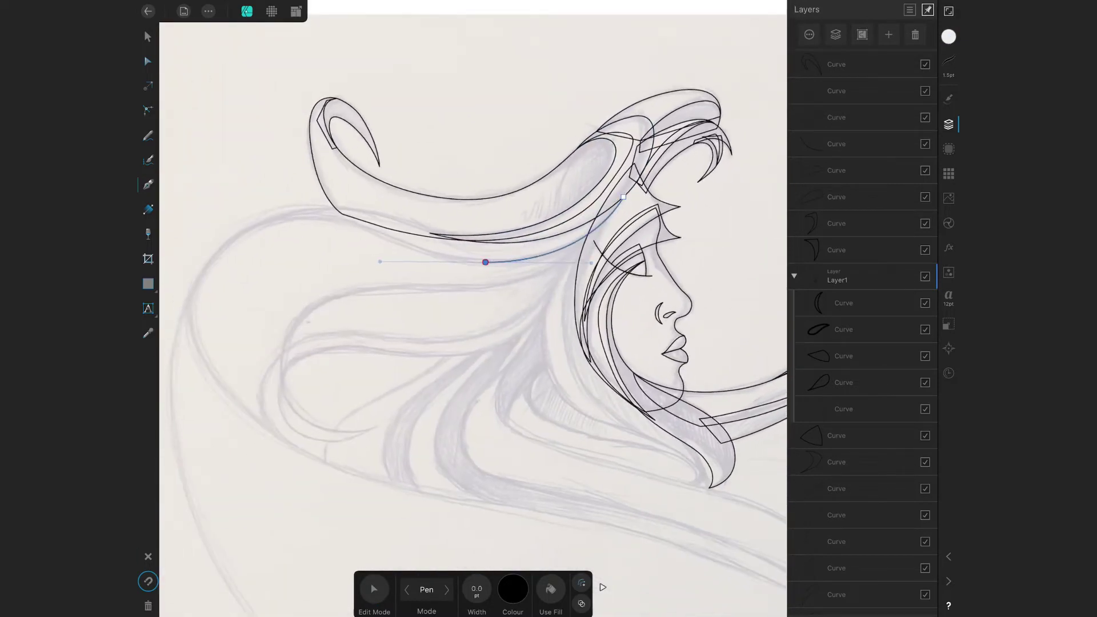
pyautogui.moveTo(262, 223); pyautogui.dragTo(196, 244)
pyautogui.moveTo(343, 208); pyautogui.dragTo(406, 221)
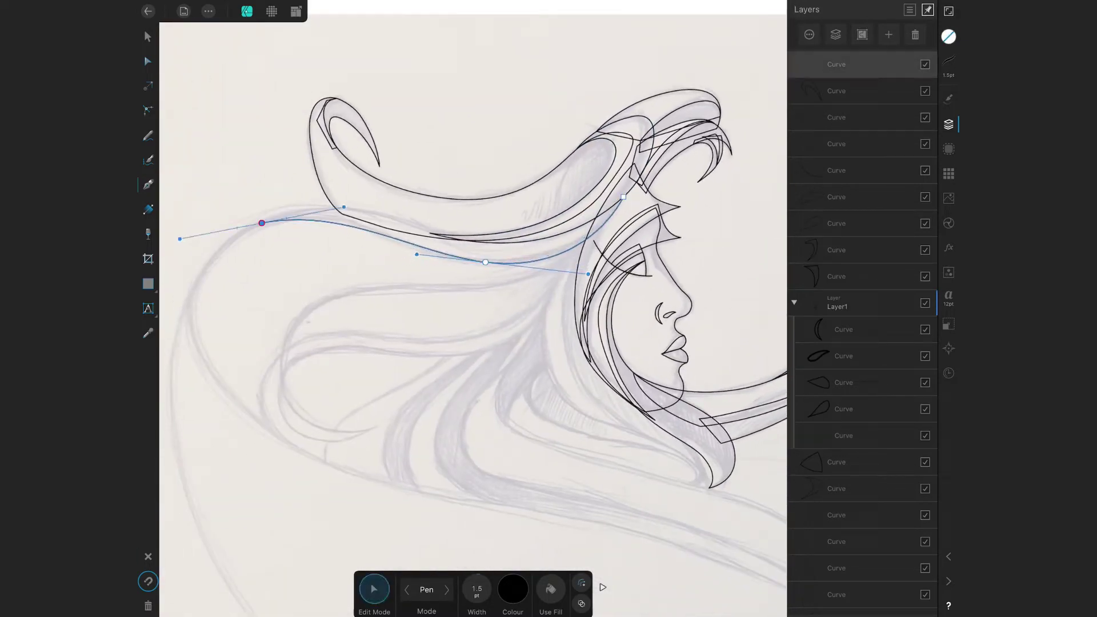
pyautogui.click(624, 197)
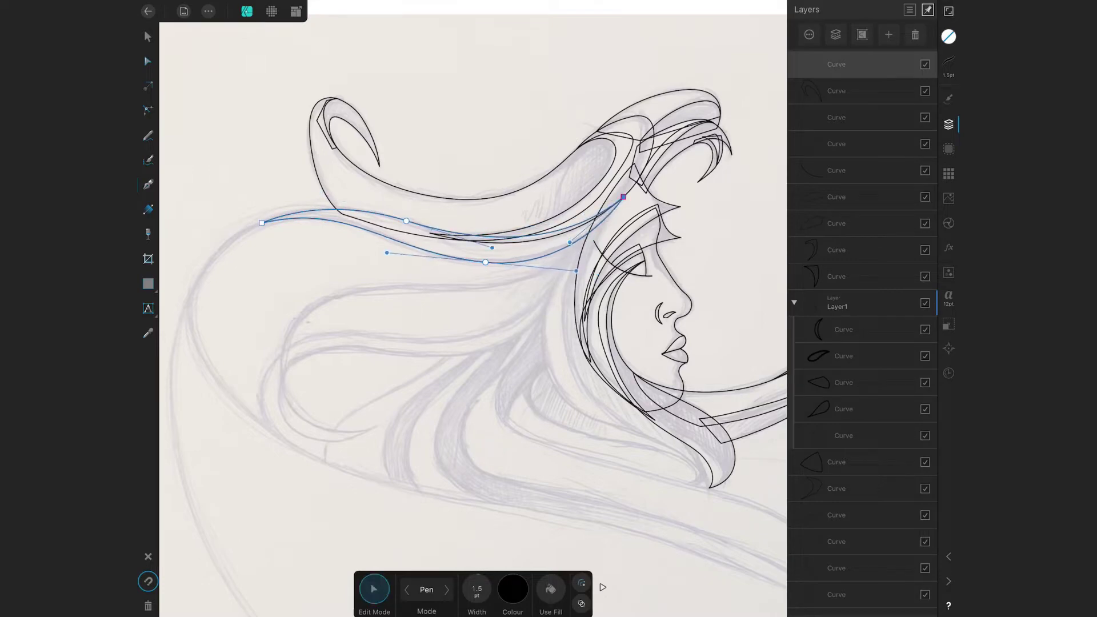
pyautogui.scroll(-3, 473, 308)
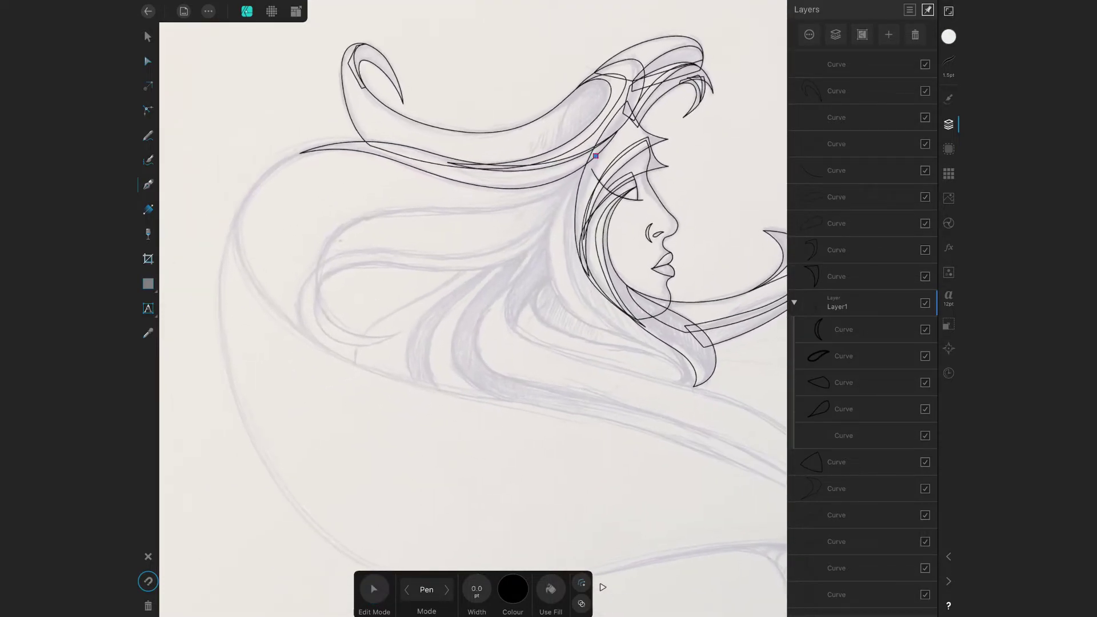
# Trace a strand from the right side curving left toward the face, adjusting its curve.
pyautogui.click(586, 164)
pyautogui.moveTo(507, 207); pyautogui.dragTo(463, 212)
pyautogui.moveTo(378, 213); pyautogui.dragTo(333, 221)
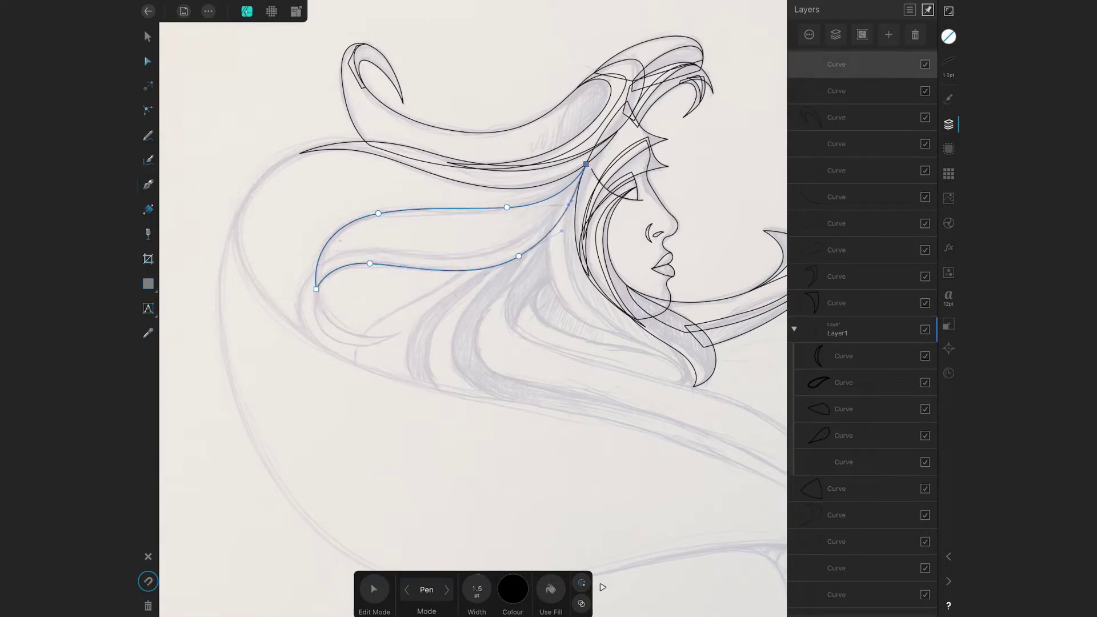
pyautogui.click(374, 590)
pyautogui.click(370, 263)
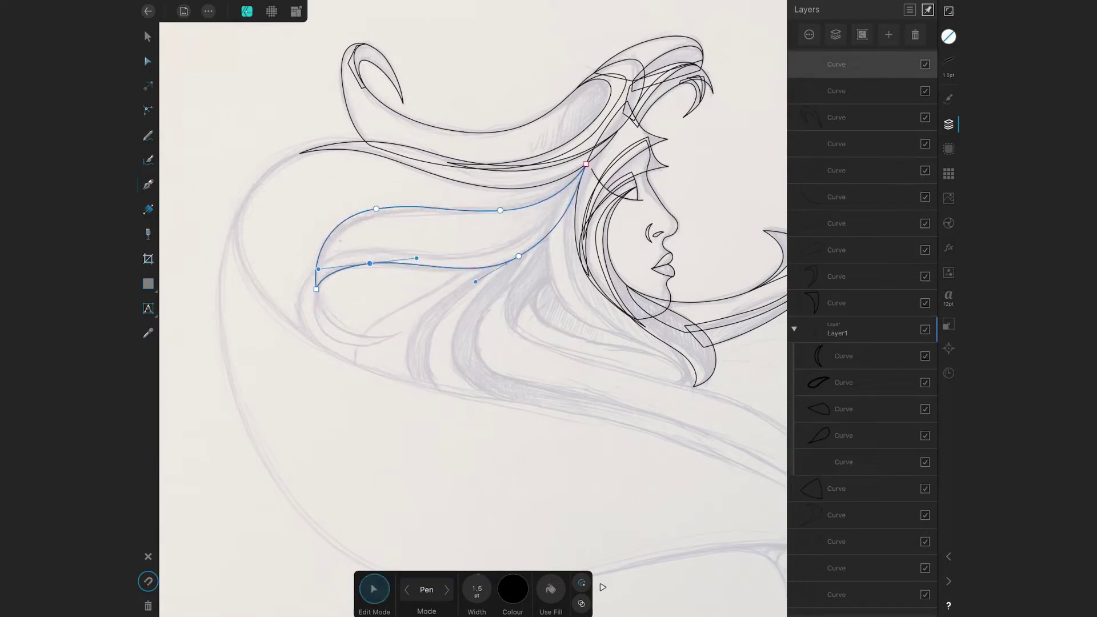
pyautogui.scroll(-2, 486, 309)
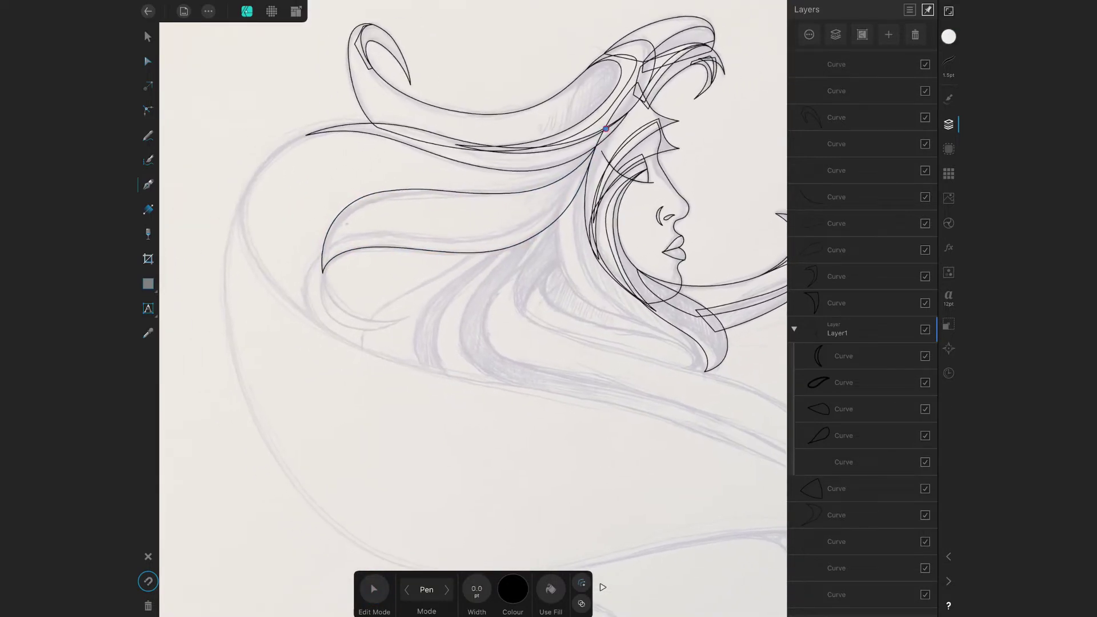
# Trace a new strand from the crown extending left and close it at its start.
pyautogui.moveTo(458, 241); pyautogui.dragTo(402, 237)
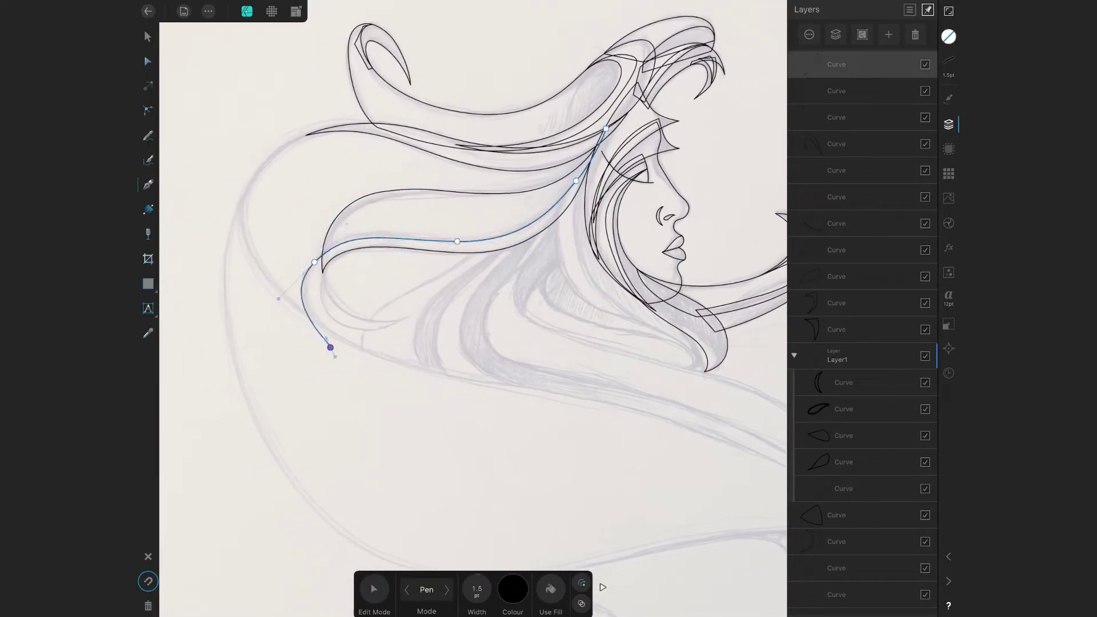
pyautogui.click(374, 590)
pyautogui.moveTo(315, 262)
pyautogui.mouseDown()
pyautogui.moveTo(339, 222)
pyautogui.moveTo(378, 229)
pyautogui.mouseUp()
pyautogui.click(374, 589)
pyautogui.moveTo(241, 201); pyautogui.dragTo(272, 115)
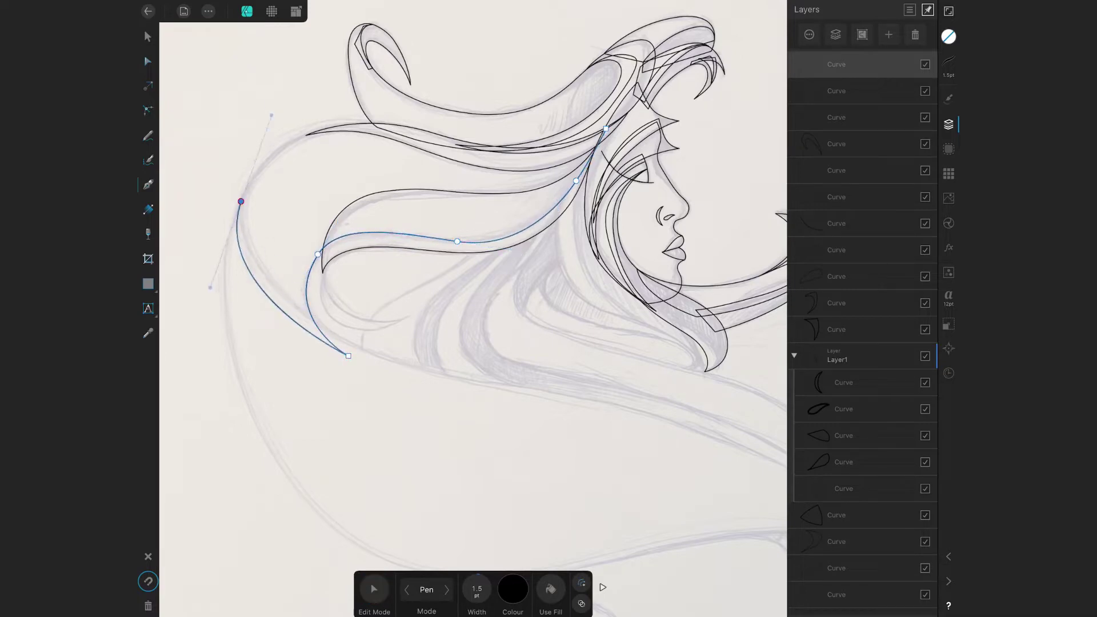
pyautogui.moveTo(399, 137); pyautogui.dragTo(419, 142)
pyautogui.click(606, 129)
# Refine the strand's outer curve in Edit Mode and begin the inner curve.
pyautogui.click(374, 590)
pyautogui.moveTo(211, 287); pyautogui.dragTo(220, 306)
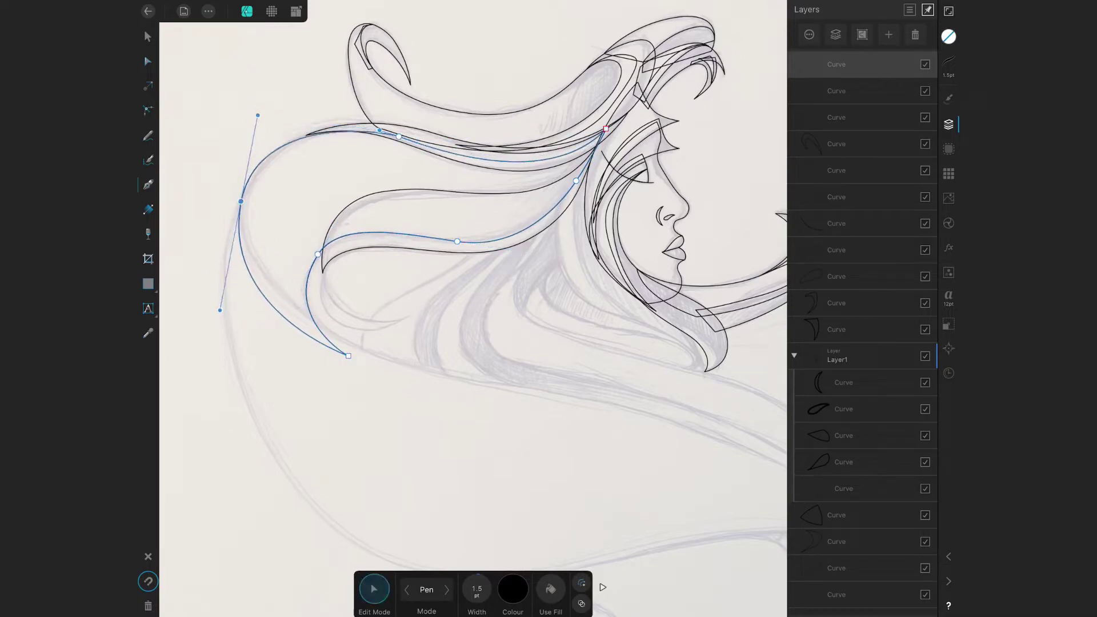
pyautogui.click(292, 140)
pyautogui.moveTo(242, 202); pyautogui.dragTo(239, 211)
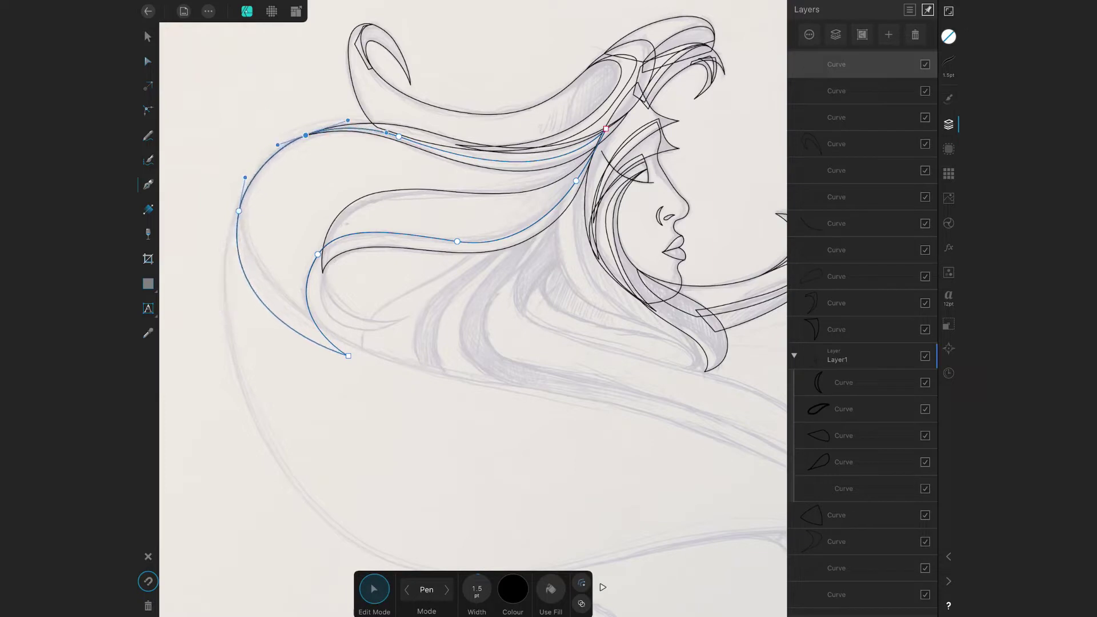
pyautogui.click(374, 589)
pyautogui.click(332, 201)
pyautogui.moveTo(361, 261); pyautogui.dragTo(387, 267)
pyautogui.click(443, 238)
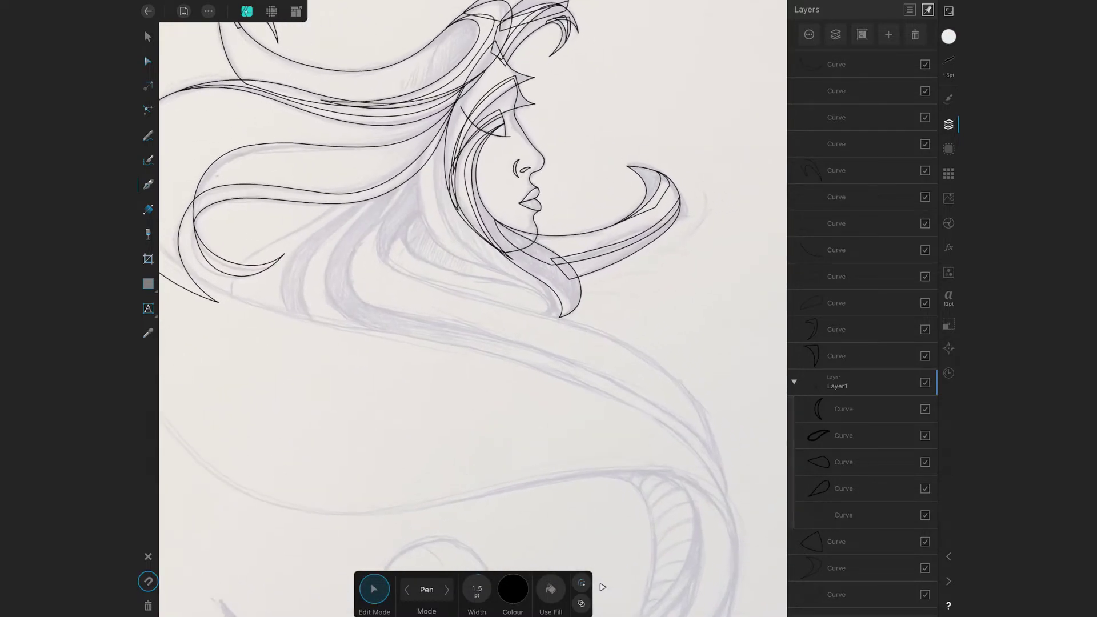
# Draw strands falling past the chin and under the face, reshaped to the sketch.
pyautogui.moveTo(514, 314); pyautogui.dragTo(492, 331)
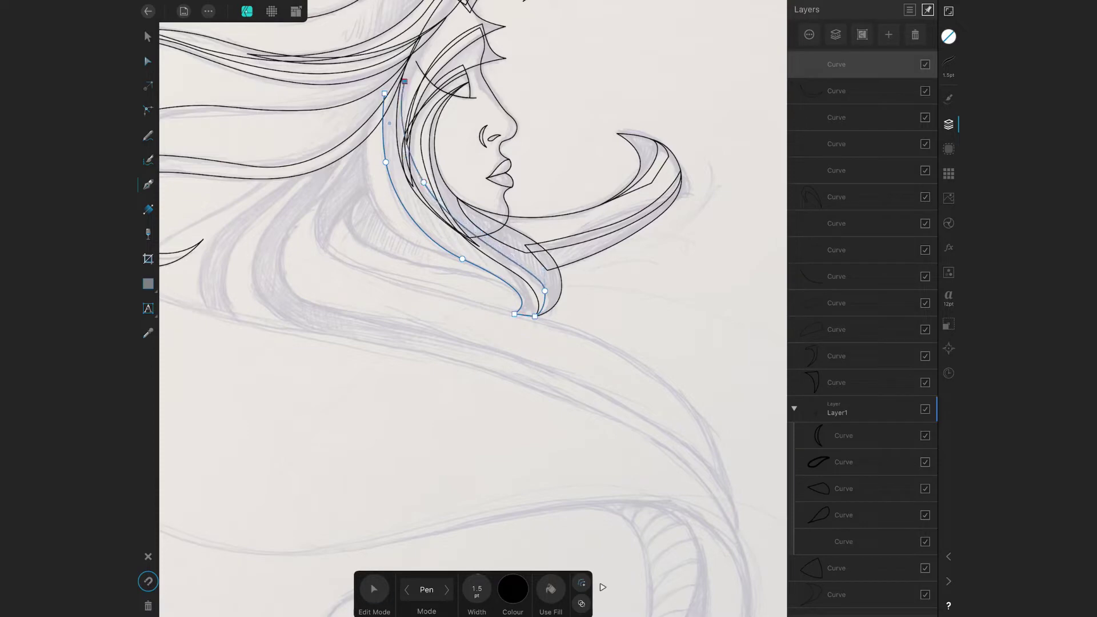
pyautogui.click(344, 105)
pyautogui.moveTo(343, 204); pyautogui.dragTo(362, 263)
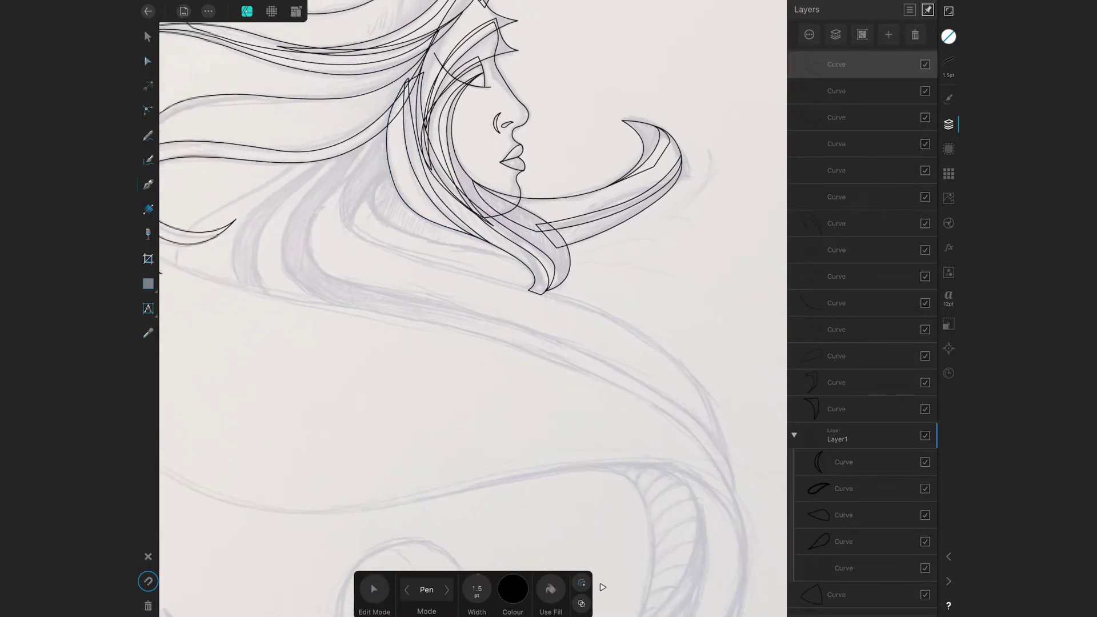
pyautogui.click(398, 165)
pyautogui.click(533, 267)
pyautogui.moveTo(377, 202); pyautogui.dragTo(412, 251)
pyautogui.scroll(3, 488, 238)
pyautogui.click(374, 589)
pyautogui.moveTo(291, 175); pyautogui.dragTo(288, 172)
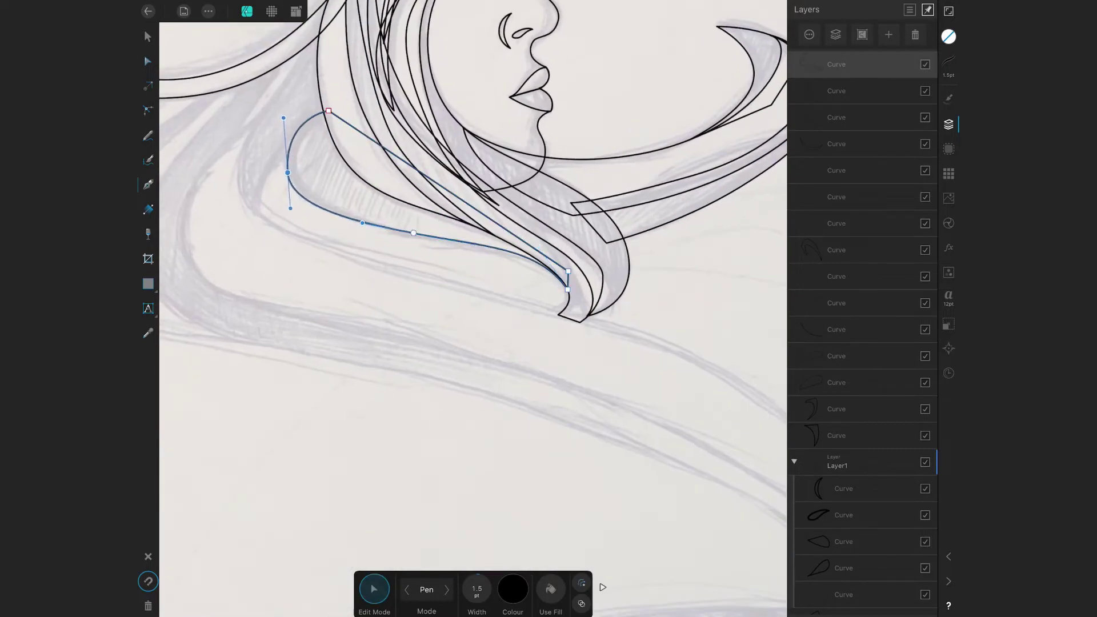
pyautogui.moveTo(567, 289)
pyautogui.mouseDown()
pyautogui.moveTo(569, 301)
pyautogui.moveTo(584, 283)
pyautogui.mouseUp()
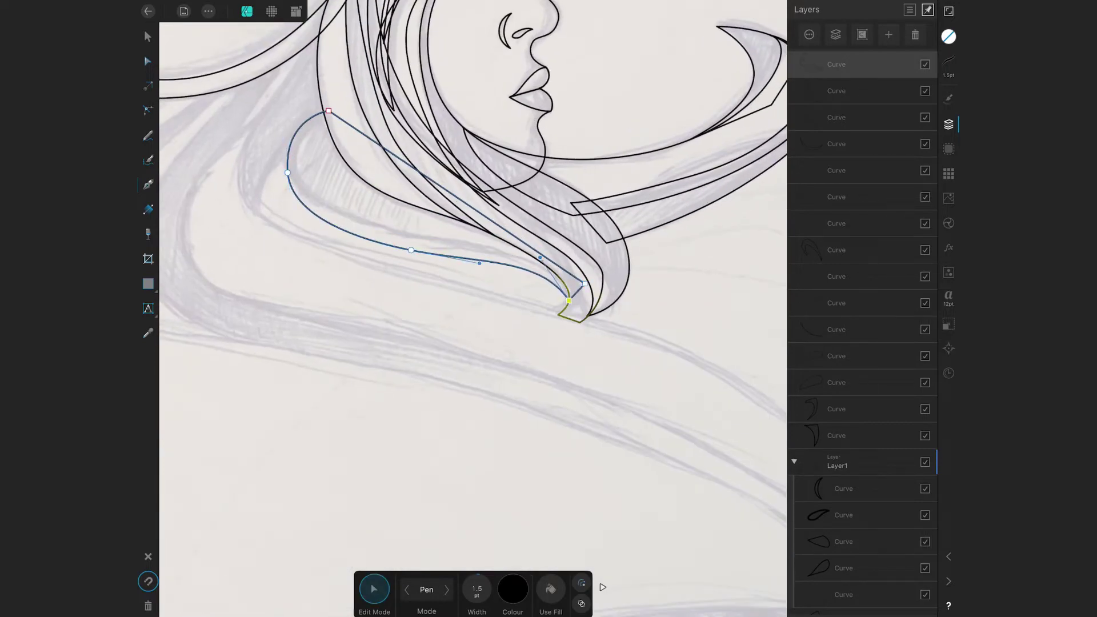
# Outline and commit the next strand below the face with a smoothed edge.
pyautogui.click(304, 122)
pyautogui.click(252, 220)
pyautogui.click(563, 322)
pyautogui.click(551, 272)
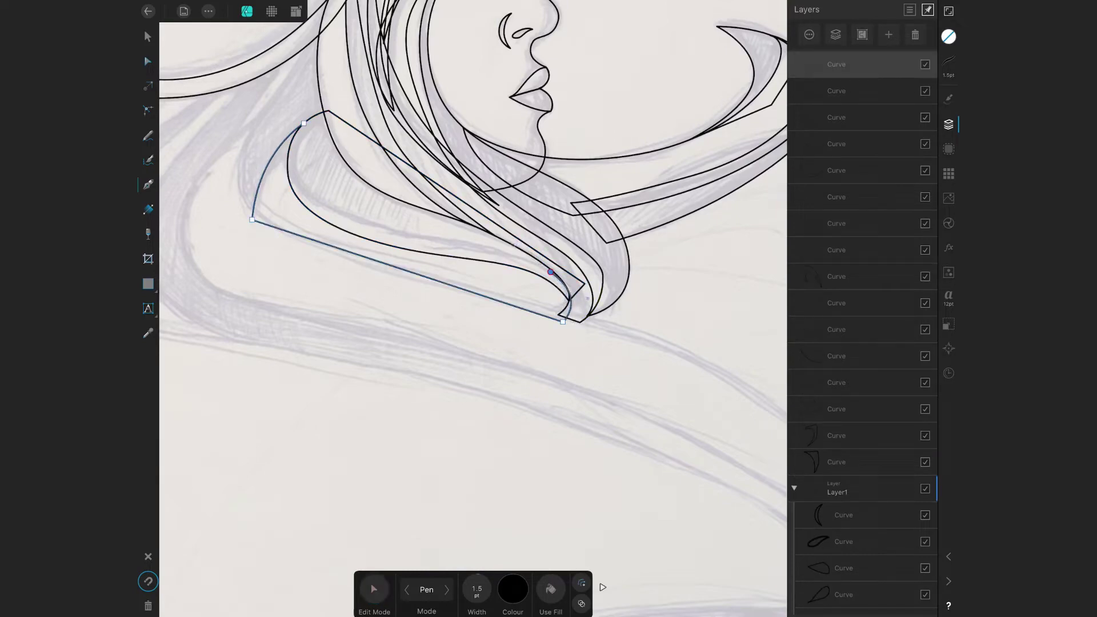
pyautogui.moveTo(295, 165); pyautogui.dragTo(287, 133)
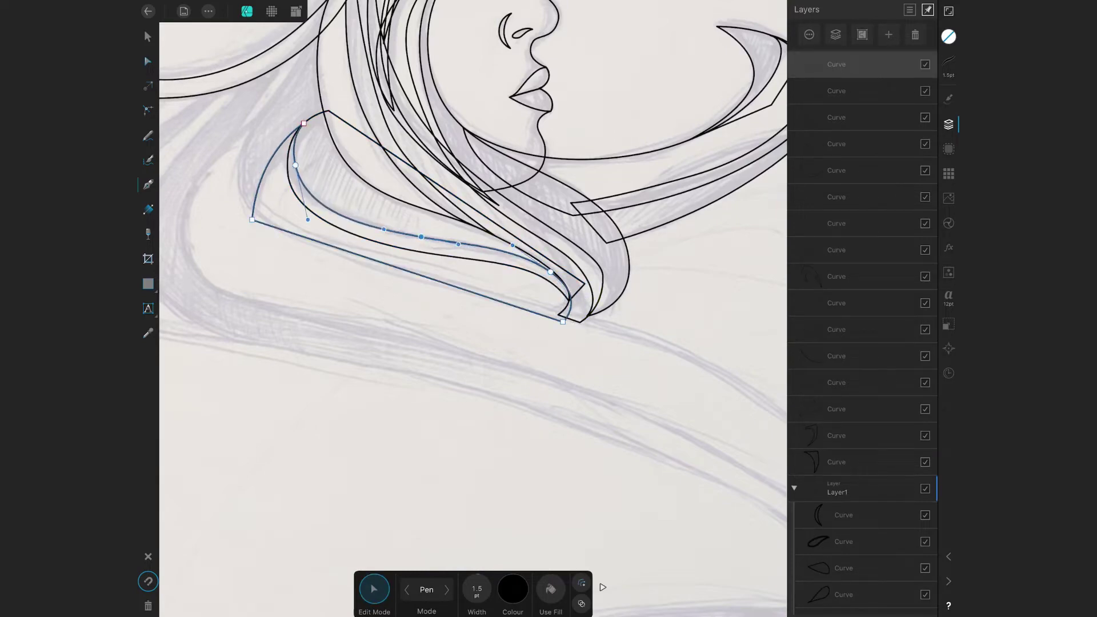
pyautogui.moveTo(400, 285); pyautogui.dragTo(520, 327)
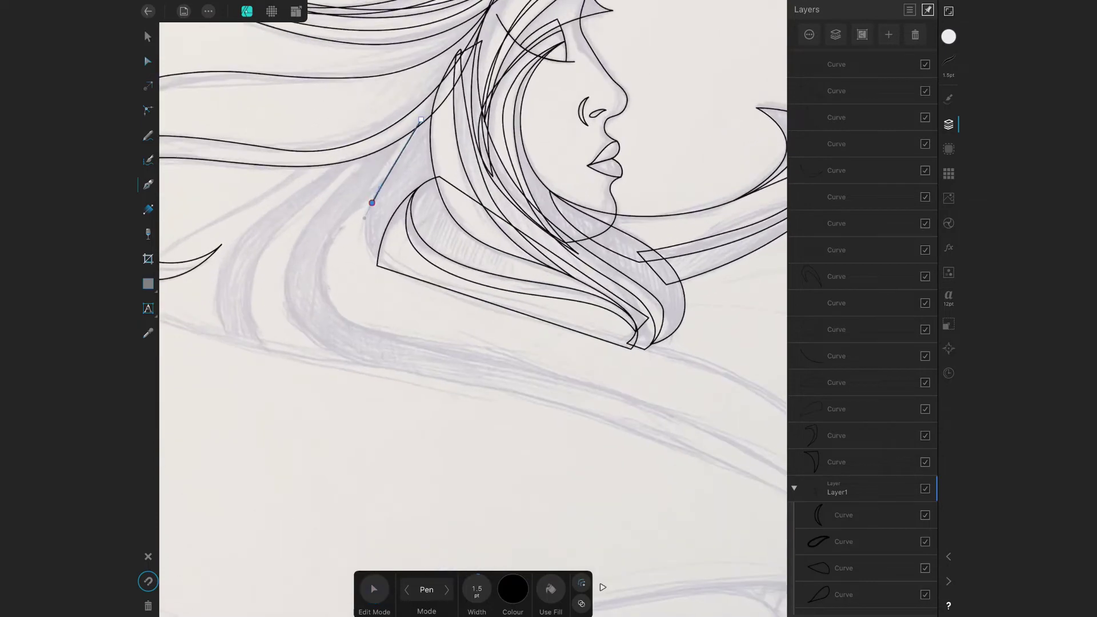
pyautogui.click(380, 257)
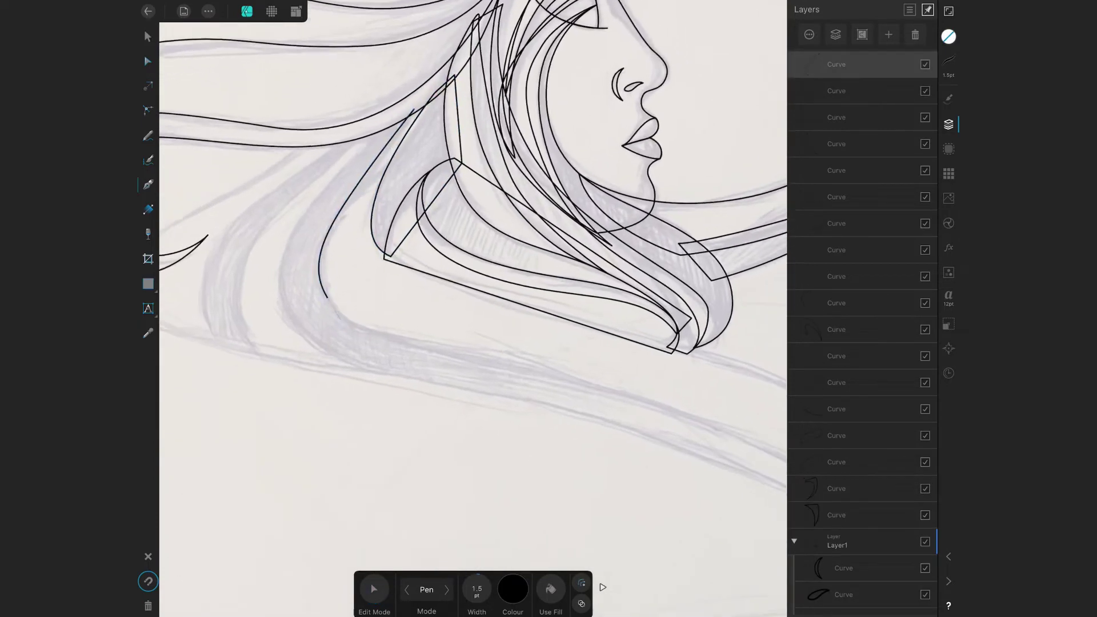
# Trace the long sweeping strand down to its tip and adjust its curve.
pyautogui.moveTo(448, 315); pyautogui.dragTo(556, 344)
pyautogui.scroll(-2, 447, 314)
pyautogui.moveTo(619, 322); pyautogui.dragTo(651, 349)
pyautogui.moveTo(693, 418); pyautogui.dragTo(692, 437)
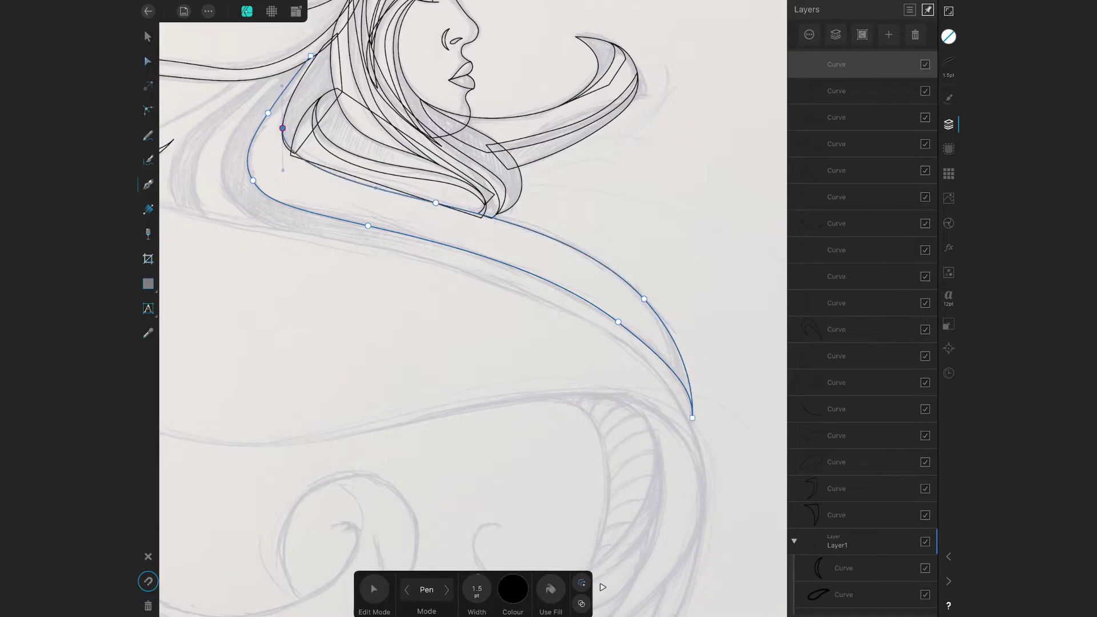
pyautogui.scroll(-1, 434, 308)
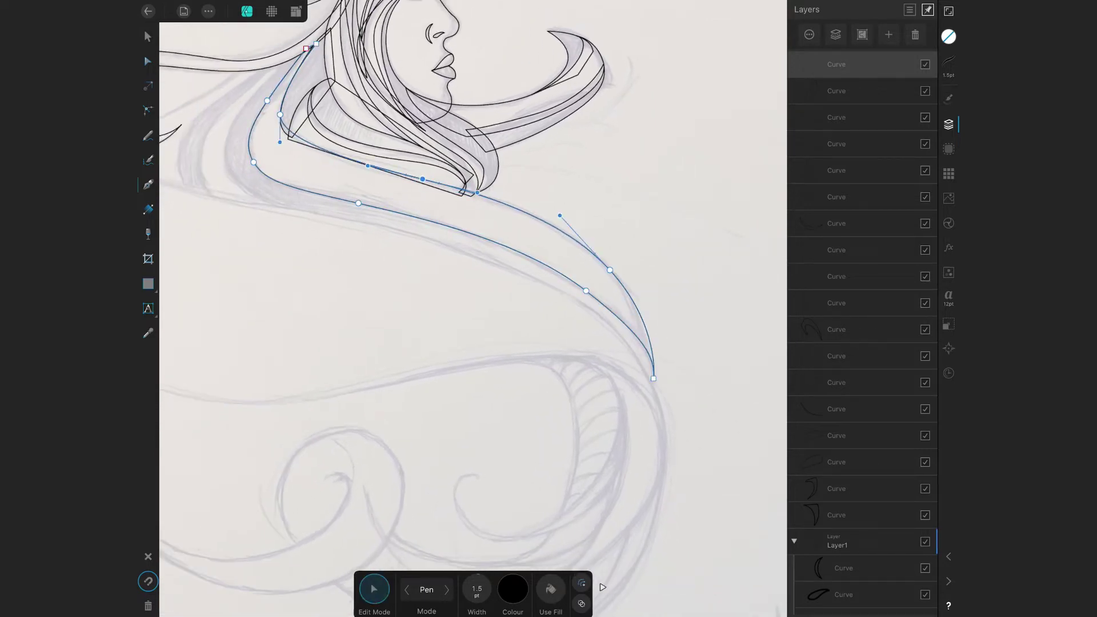
pyautogui.click(586, 291)
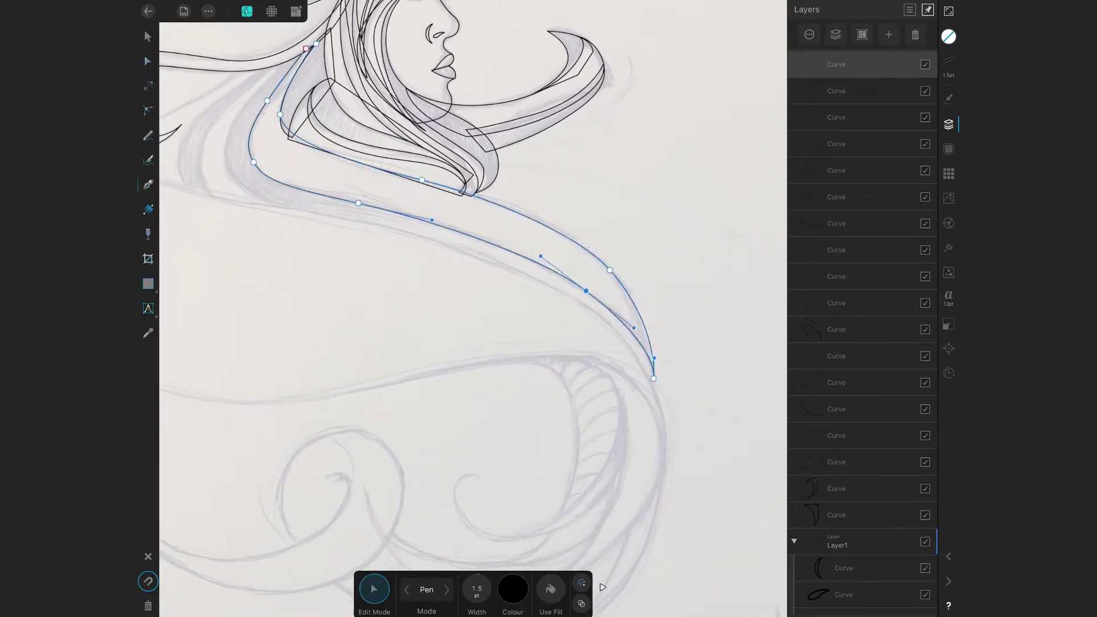
pyautogui.scroll(2, 446, 228)
pyautogui.scroll(1, 446, 257)
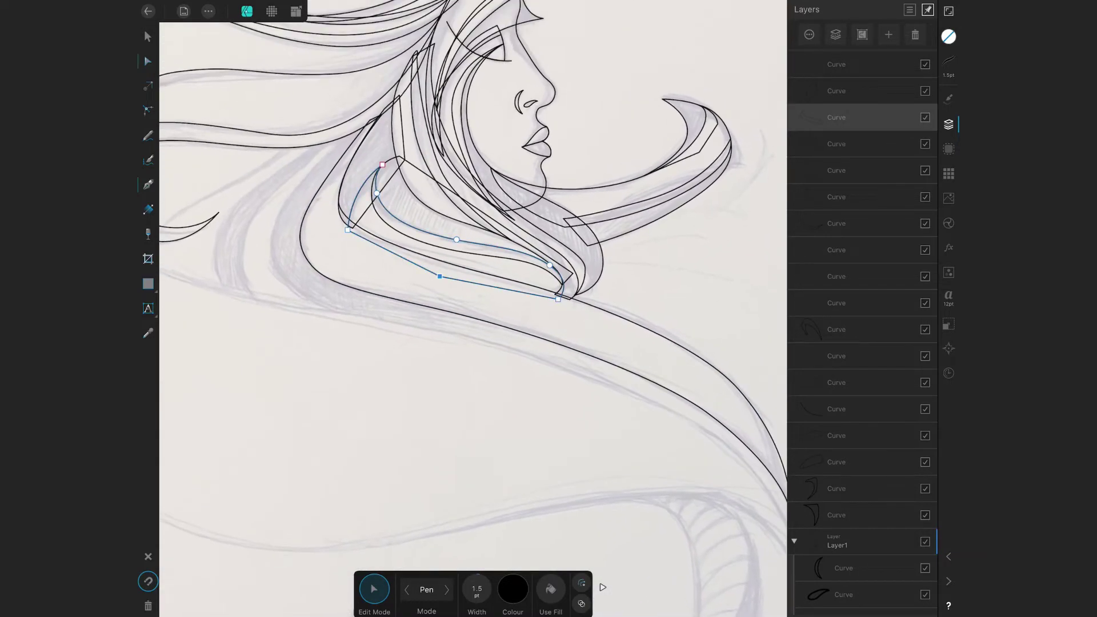
# Draw the long strand's inner edge and bring it to a pointed tip.
pyautogui.click(340, 199)
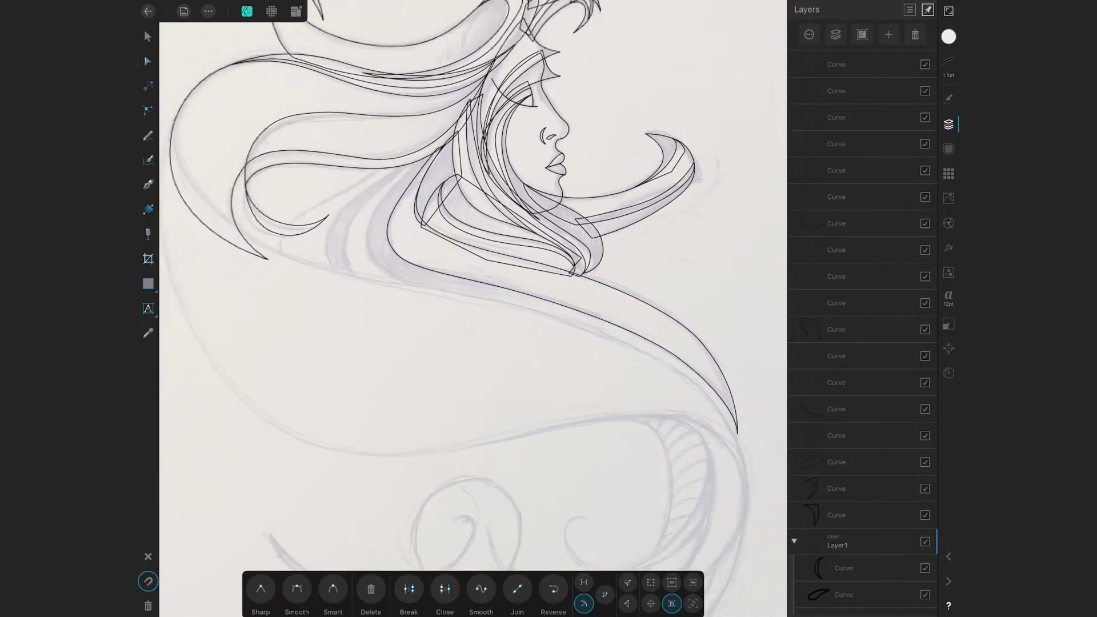
pyautogui.scroll(2, 458, 285)
pyautogui.click(148, 185)
pyautogui.click(434, 89)
pyautogui.moveTo(345, 196); pyautogui.dragTo(323, 241)
pyautogui.moveTo(462, 319); pyautogui.dragTo(553, 351)
pyautogui.scroll(-2, 457, 286)
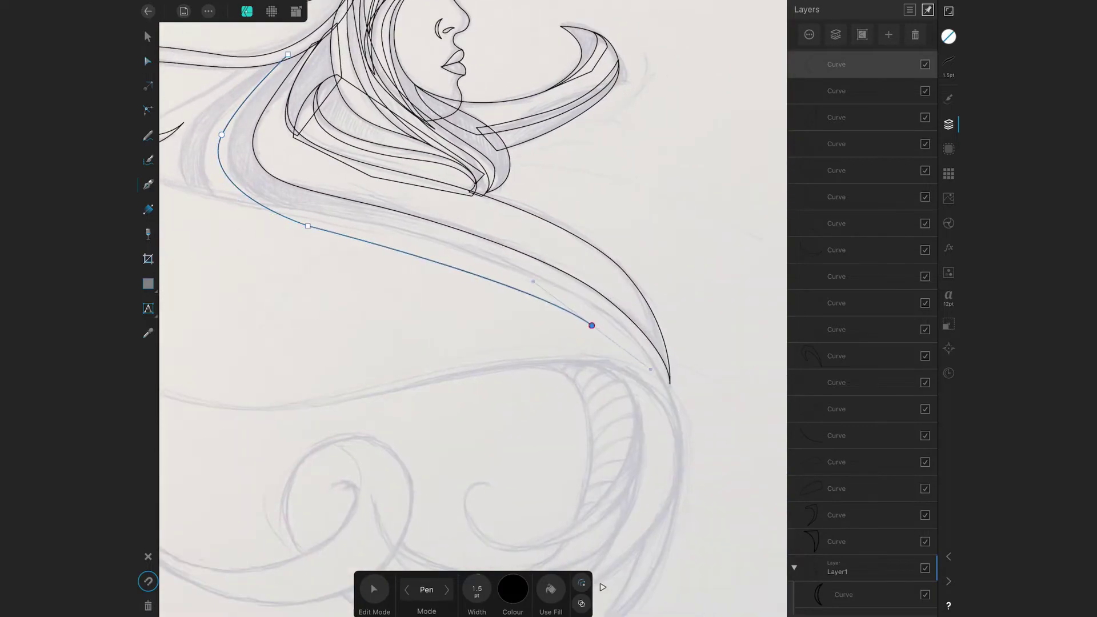
pyautogui.scroll(3, 457, 285)
pyautogui.click(418, 243)
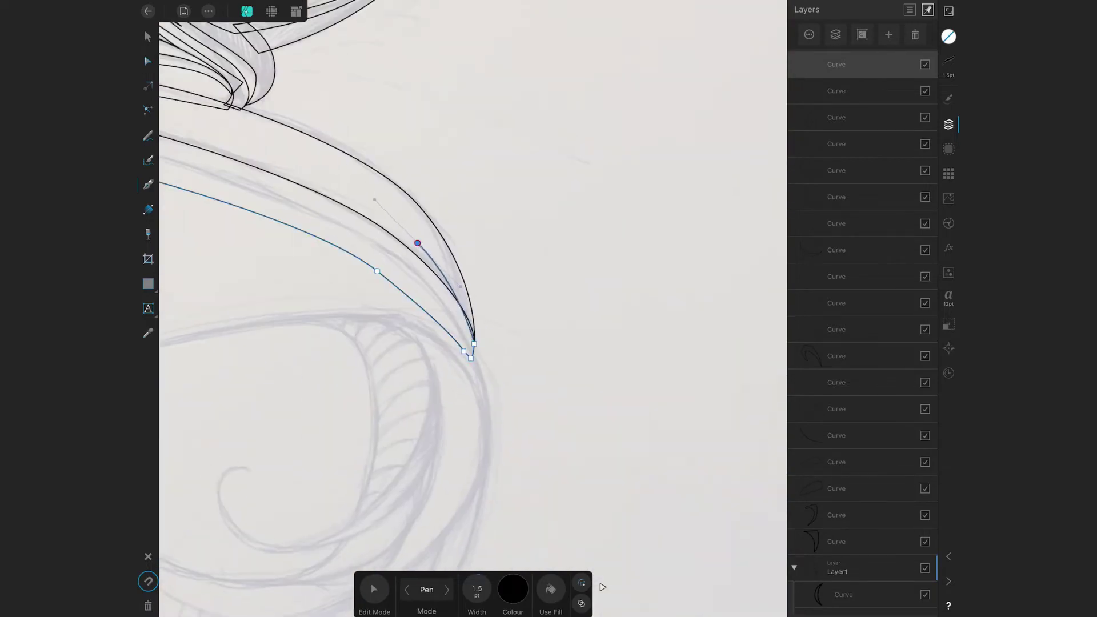
pyautogui.scroll(-3, 400, 257)
pyautogui.scroll(3, 458, 285)
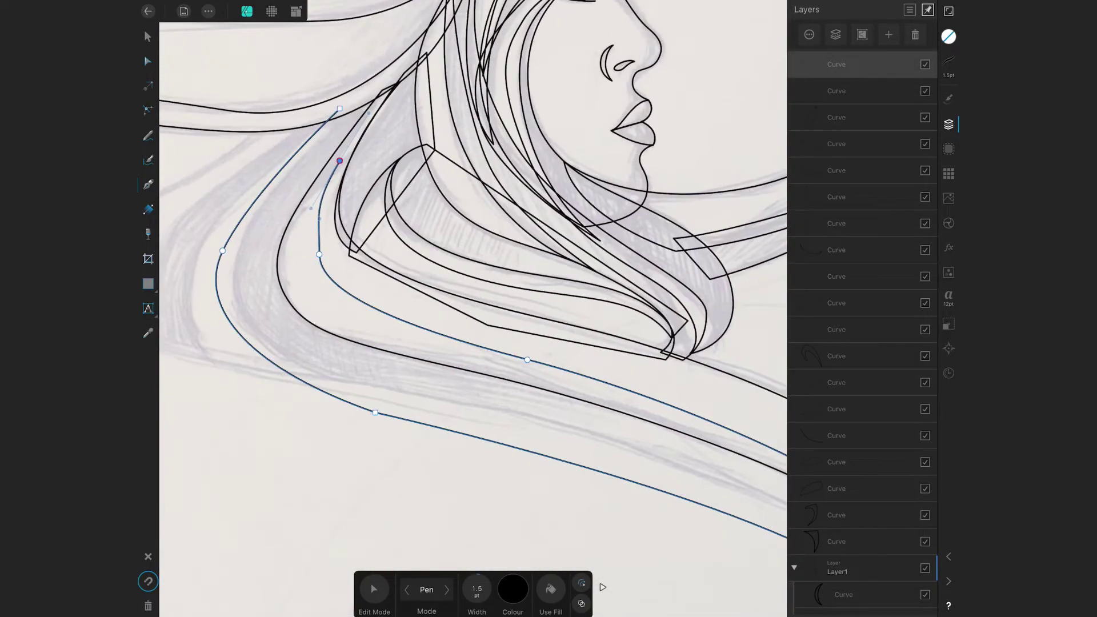
pyautogui.scroll(-3, 457, 285)
pyautogui.scroll(3, 457, 285)
# Outline a short strand beside the long one, fitted to the sketch.
pyautogui.click(332, 370)
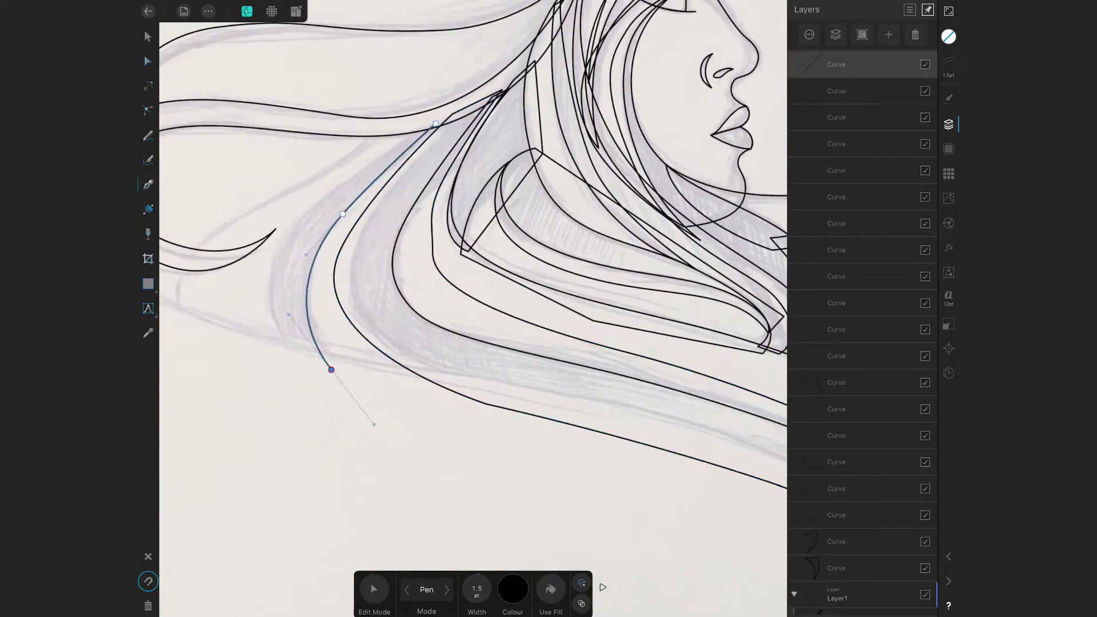
pyautogui.click(503, 397)
pyautogui.moveTo(353, 273); pyautogui.dragTo(360, 376)
pyautogui.click(457, 117)
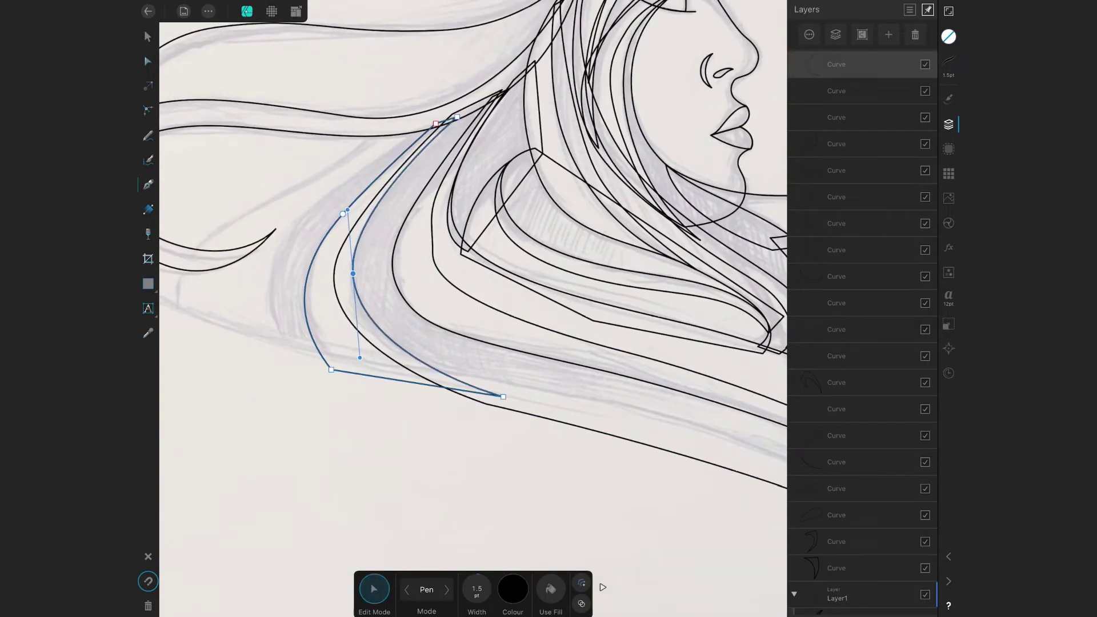
pyautogui.moveTo(503, 396); pyautogui.dragTo(527, 398)
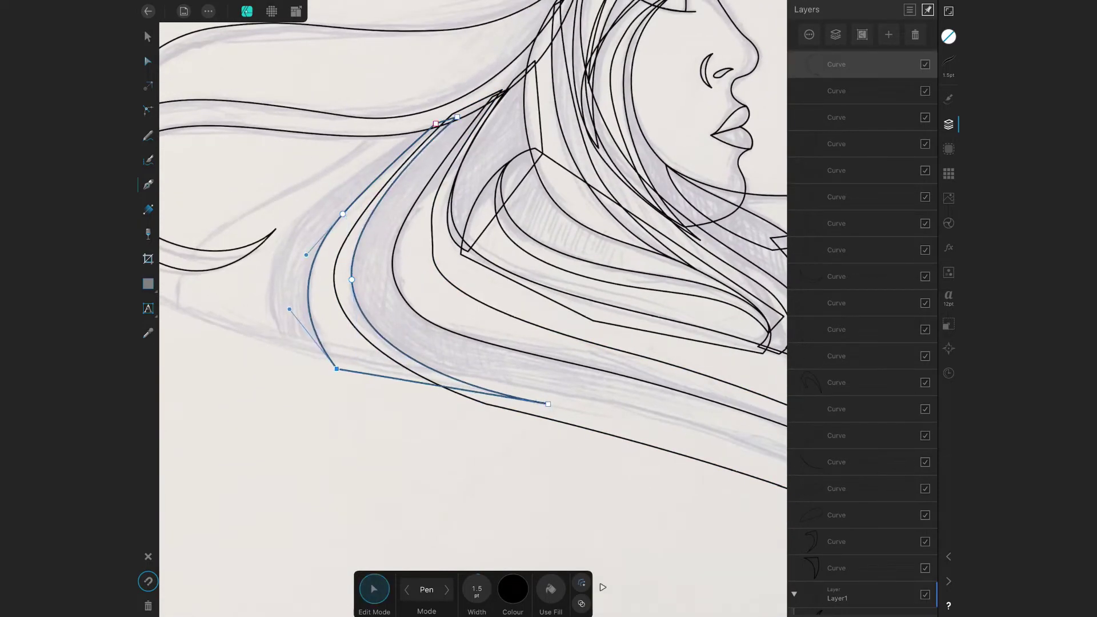
pyautogui.scroll(-2, 457, 257)
# Outline another closed strand inside the hair.
pyautogui.click(470, 107)
pyautogui.moveTo(337, 192); pyautogui.dragTo(307, 216)
pyautogui.click(305, 355)
pyautogui.click(417, 390)
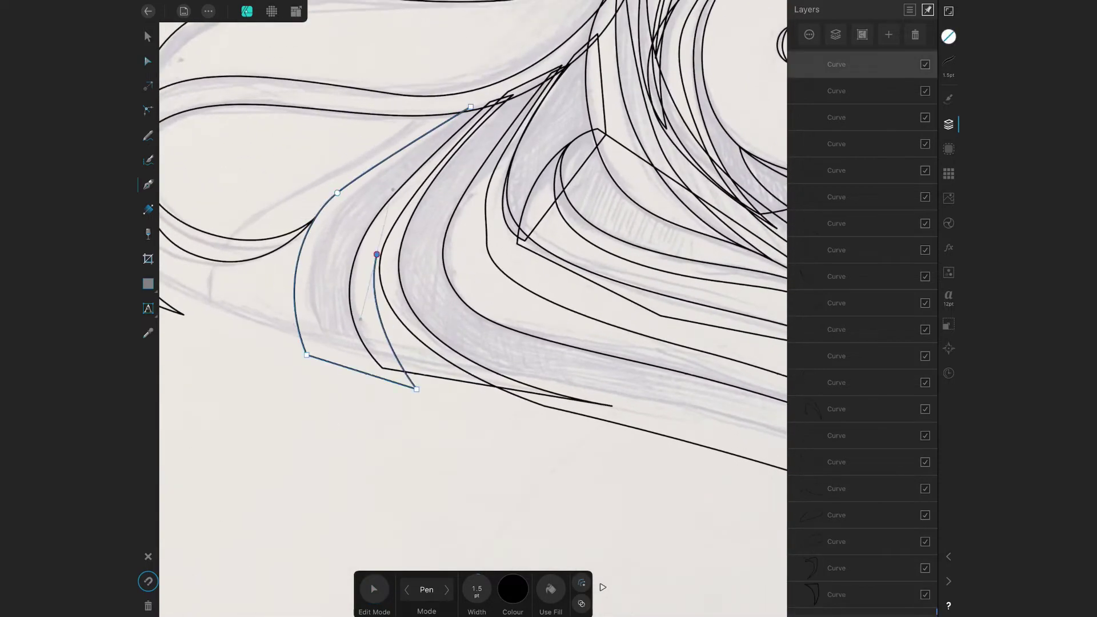
pyautogui.moveTo(371, 261); pyautogui.dragTo(375, 216)
pyautogui.click(499, 99)
pyautogui.scroll(-1, 457, 258)
# Trace the big S-shaped sweep from the upper left to the lower-right tip, closing it.
pyautogui.click(514, 133)
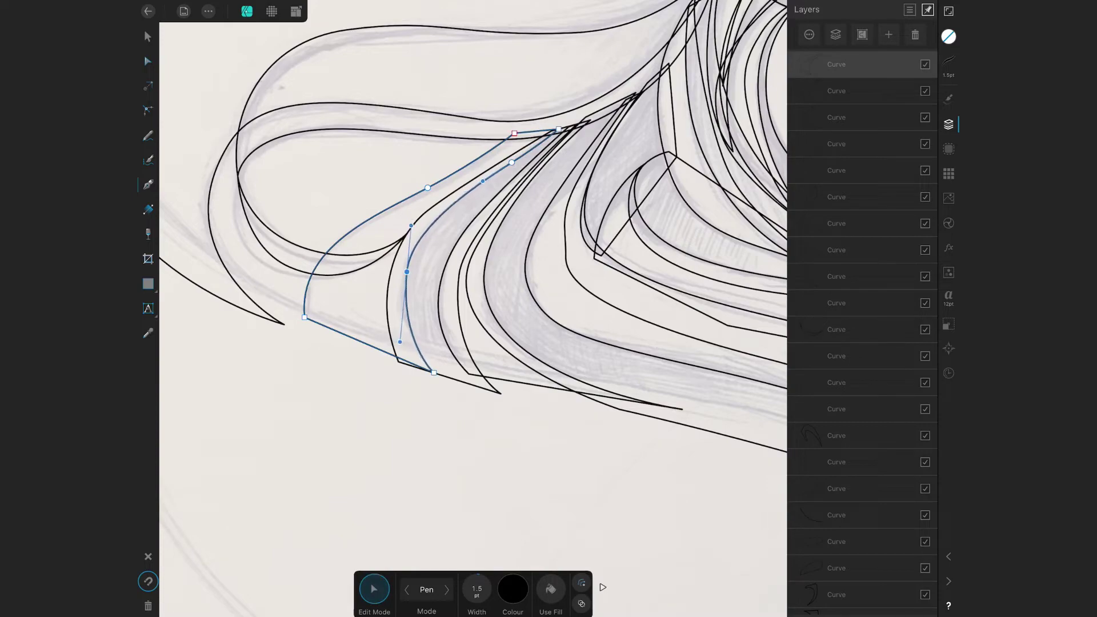
pyautogui.scroll(-3, 473, 257)
pyautogui.scroll(-1, 474, 257)
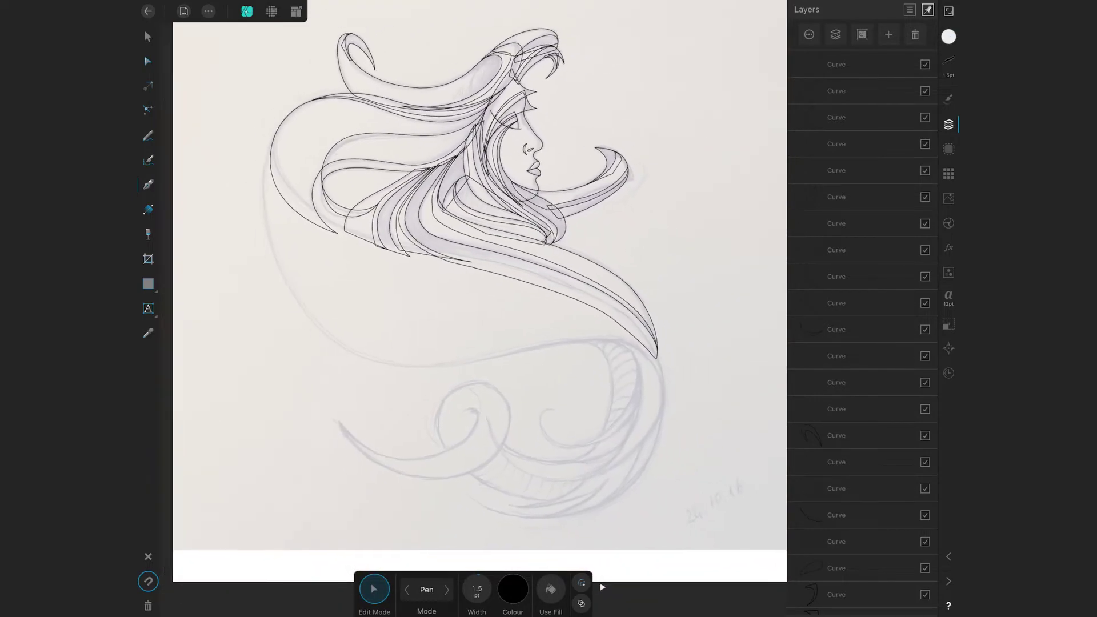
pyautogui.scroll(3, 475, 285)
pyautogui.scroll(2, 474, 286)
pyautogui.click(276, 132)
pyautogui.click(293, 242)
pyautogui.scroll(-3, 474, 286)
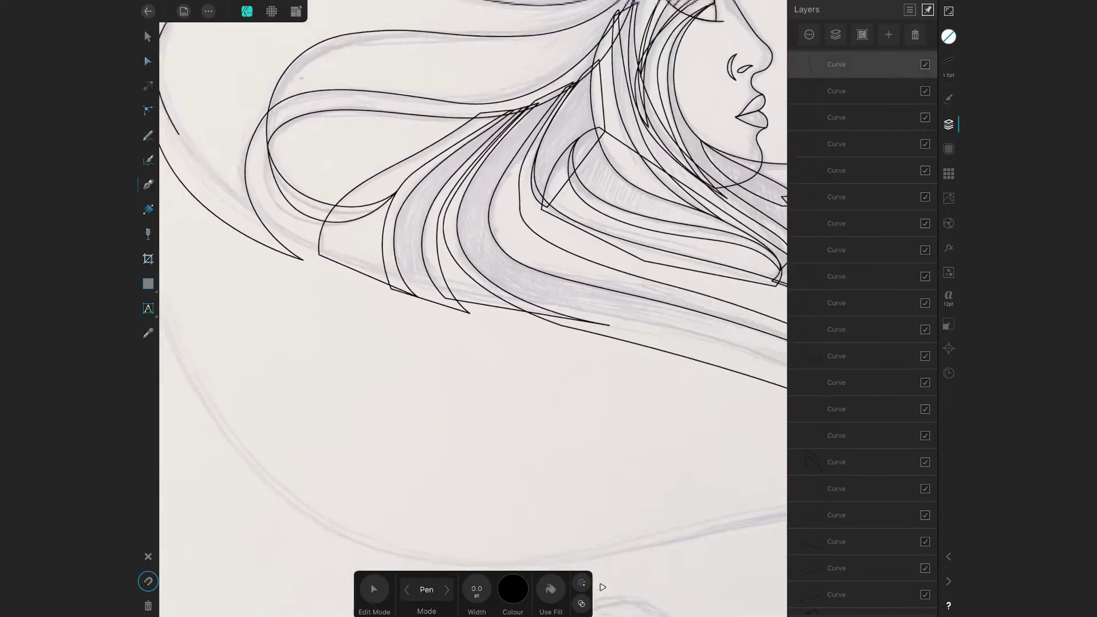
pyautogui.moveTo(373, 238); pyautogui.dragTo(405, 246)
pyautogui.moveTo(628, 377); pyautogui.dragTo(635, 486)
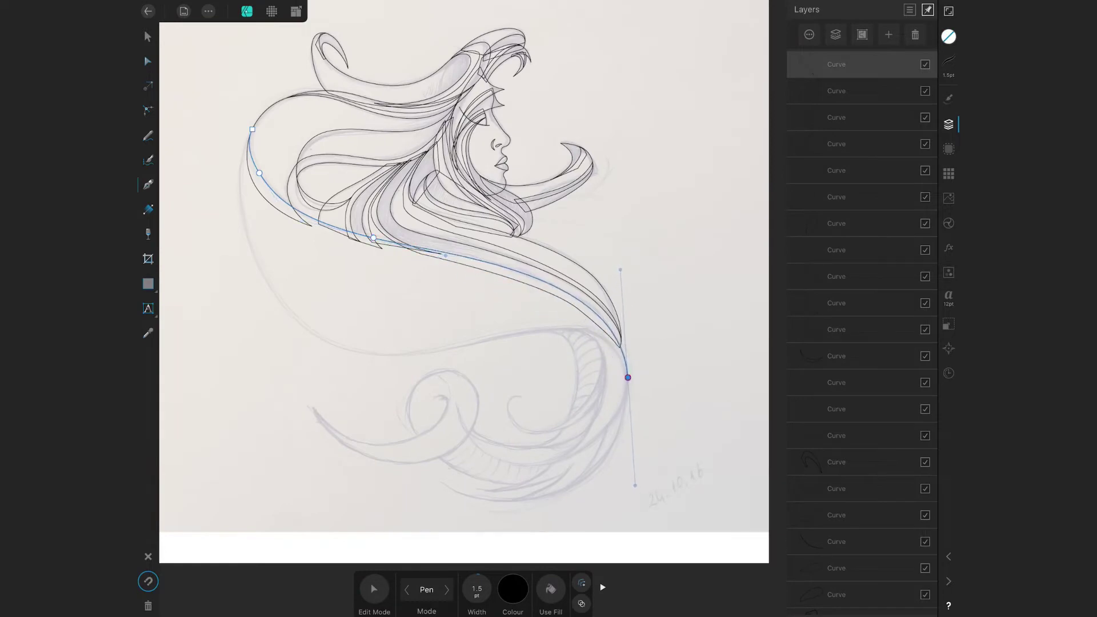
pyautogui.moveTo(313, 332); pyautogui.dragTo(199, 281)
pyautogui.click(252, 130)
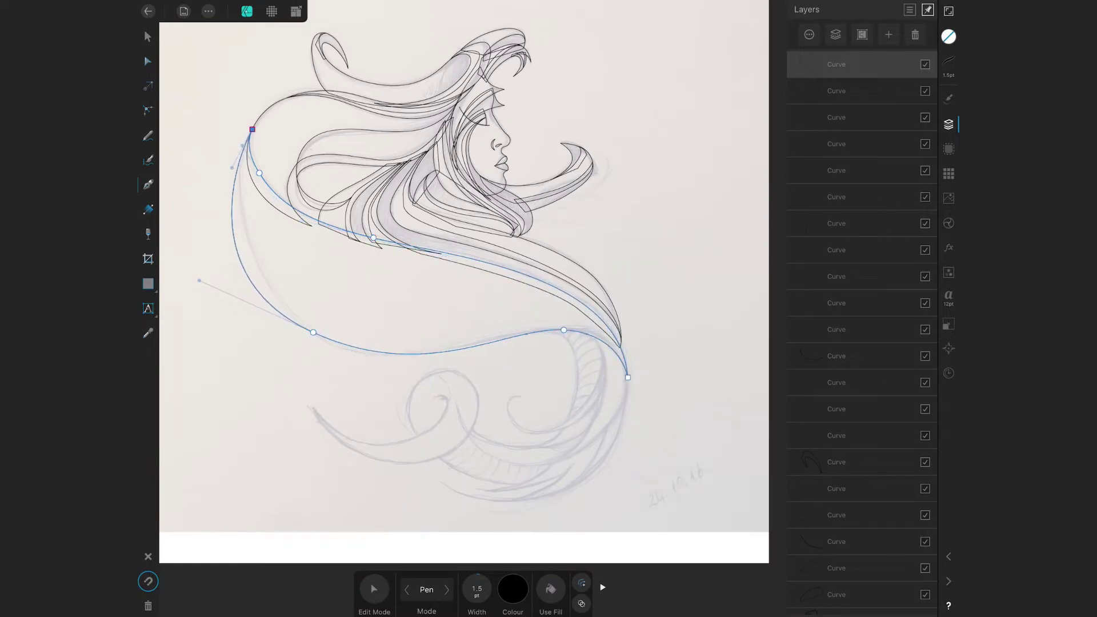
# Refine the sweep's left edge and make its lower curve shallower.
pyautogui.moveTo(313, 332); pyautogui.dragTo(327, 340)
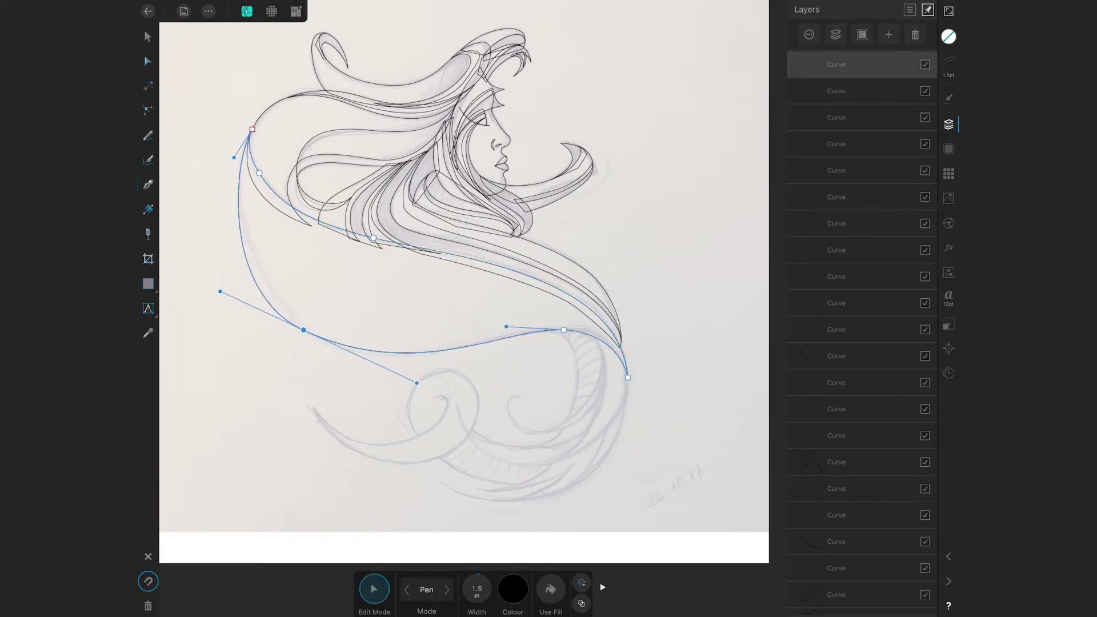
pyautogui.moveTo(242, 223); pyautogui.dragTo(248, 263)
pyautogui.moveTo(428, 360); pyautogui.dragTo(429, 352)
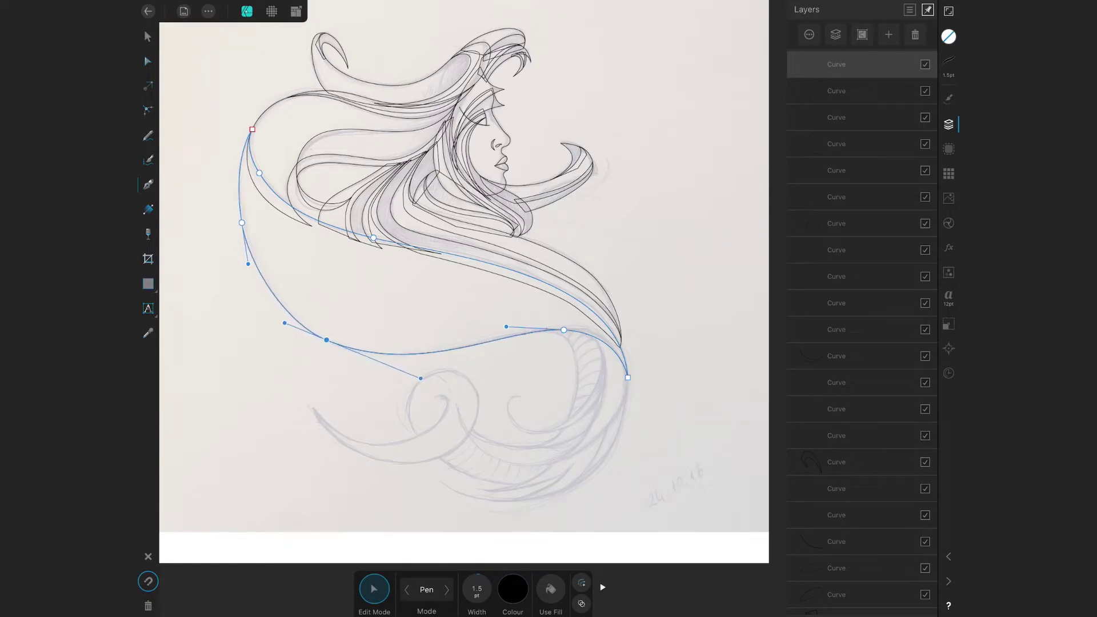
pyautogui.moveTo(326, 339); pyautogui.dragTo(324, 341)
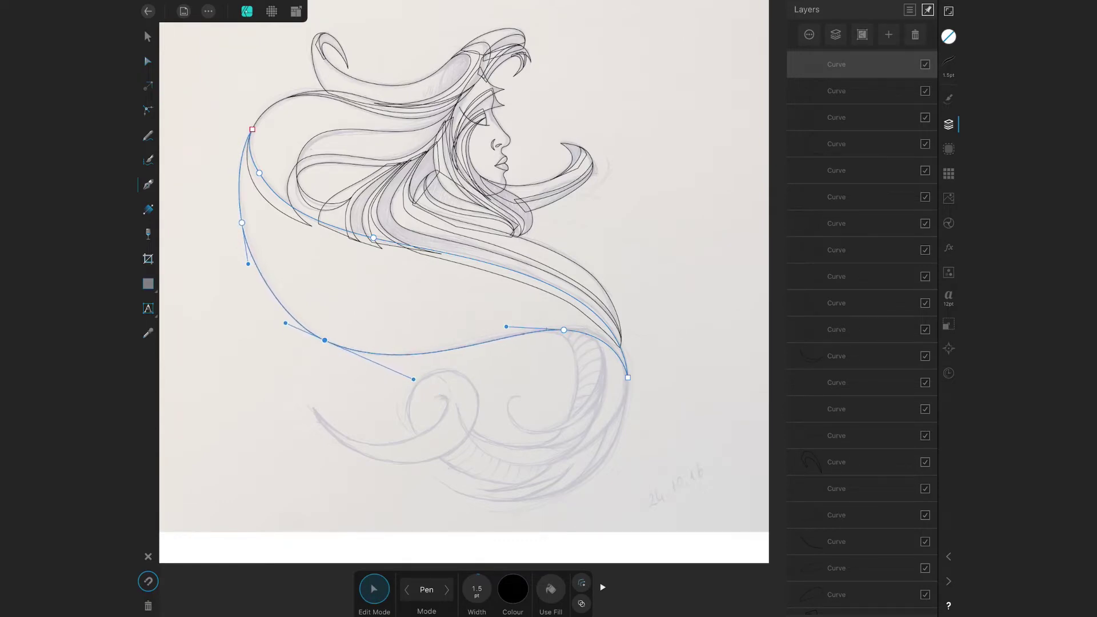
pyautogui.scroll(3, 464, 286)
# Outline a curved strand just below the big hair sweep with the Pen tool.
pyautogui.scroll(-5, 464, 285)
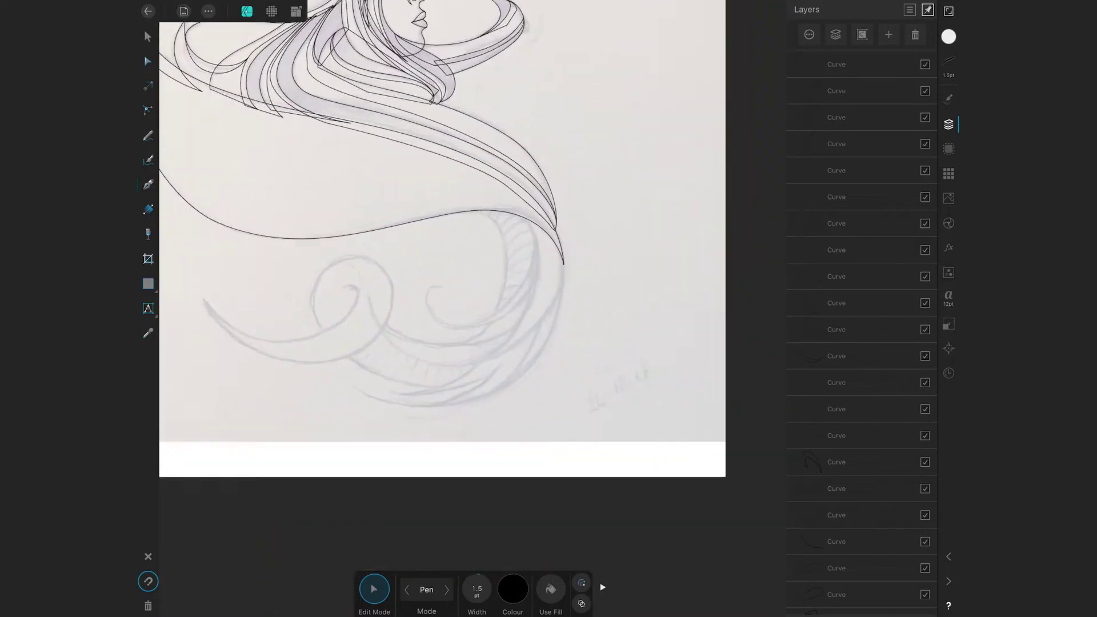
pyautogui.scroll(3, 464, 258)
pyautogui.click(441, 146)
pyautogui.moveTo(499, 178); pyautogui.dragTo(514, 215)
pyautogui.moveTo(425, 332); pyautogui.dragTo(334, 346)
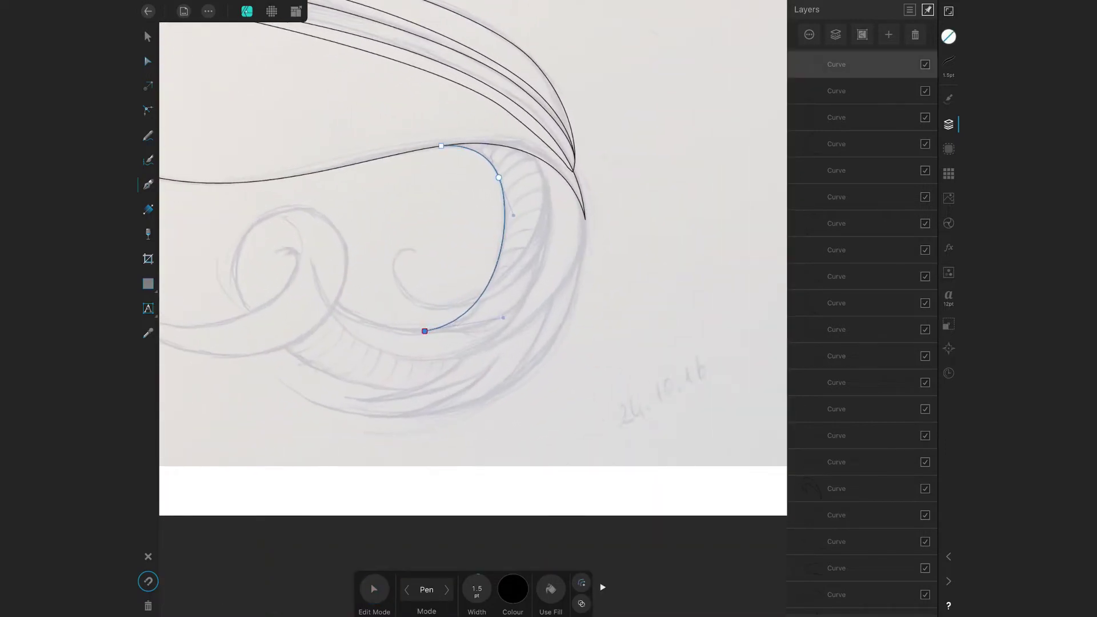
# Draw the small spiral curl outline winding inward, and show its nodes.
pyautogui.click(530, 150)
pyautogui.moveTo(519, 258); pyautogui.dragTo(476, 321)
pyautogui.moveTo(417, 298); pyautogui.dragTo(399, 289)
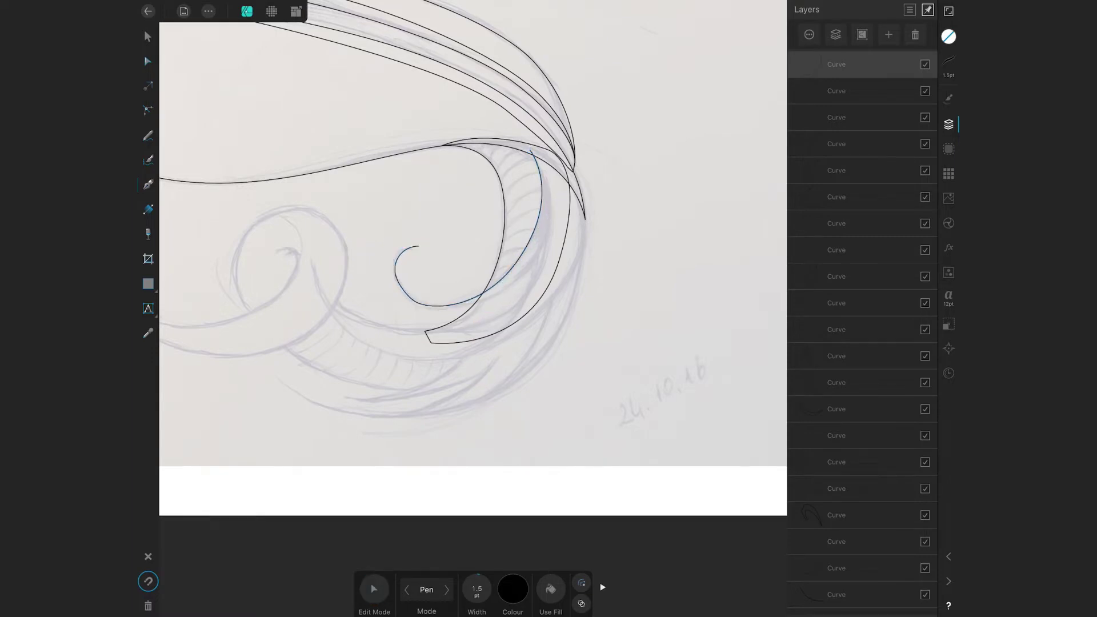
pyautogui.scroll(3, 398, 338)
pyautogui.click(374, 590)
pyautogui.scroll(-3, 473, 280)
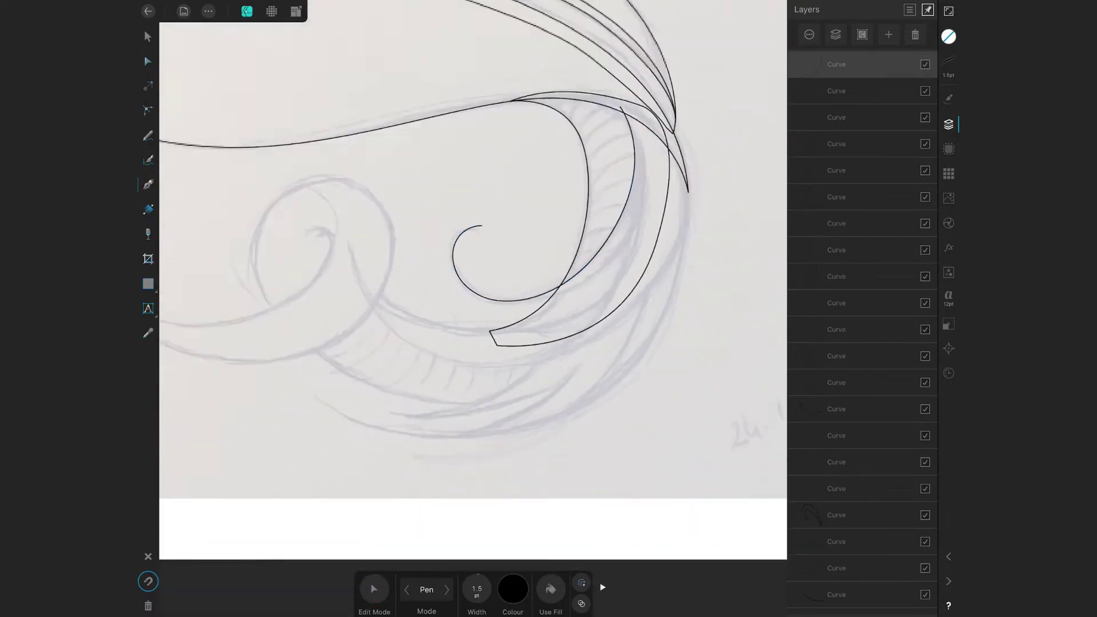
# Draw a crescent strand at the lower right to the hair tip, undoing a stray extension.
pyautogui.click(563, 83)
pyautogui.moveTo(578, 199); pyautogui.dragTo(560, 267)
pyautogui.click(441, 348)
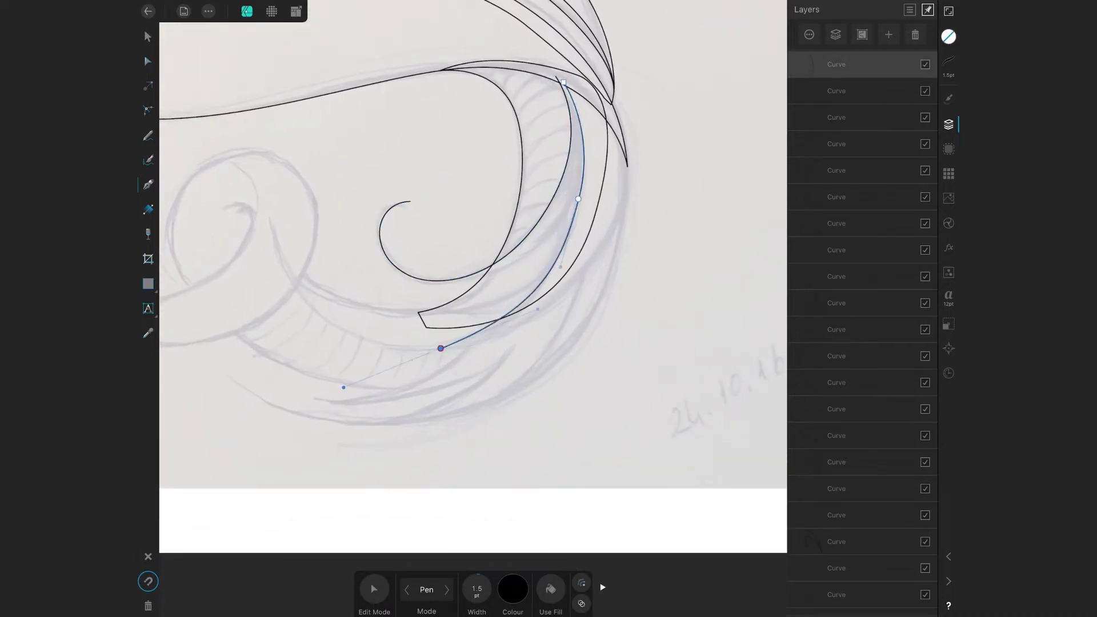
pyautogui.click(628, 166)
pyautogui.hotkey('ctrl', 'z')
pyautogui.moveTo(589, 266)
pyautogui.mouseDown()
pyautogui.moveTo(661, 188)
pyautogui.moveTo(621, 227)
pyautogui.mouseUp()
pyautogui.click(374, 589)
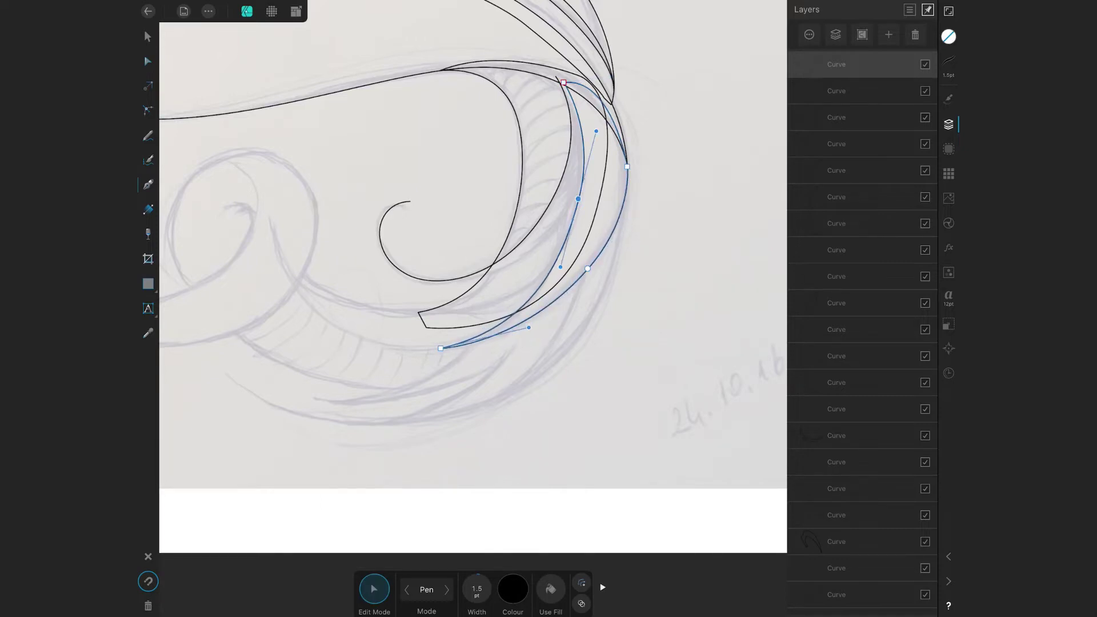
# Draw a pointed strand along the lower curve and adjust its sharp end point.
pyautogui.click(373, 589)
pyautogui.hscroll(-3, 473, 258)
pyautogui.moveTo(474, 283); pyautogui.dragTo(367, 278)
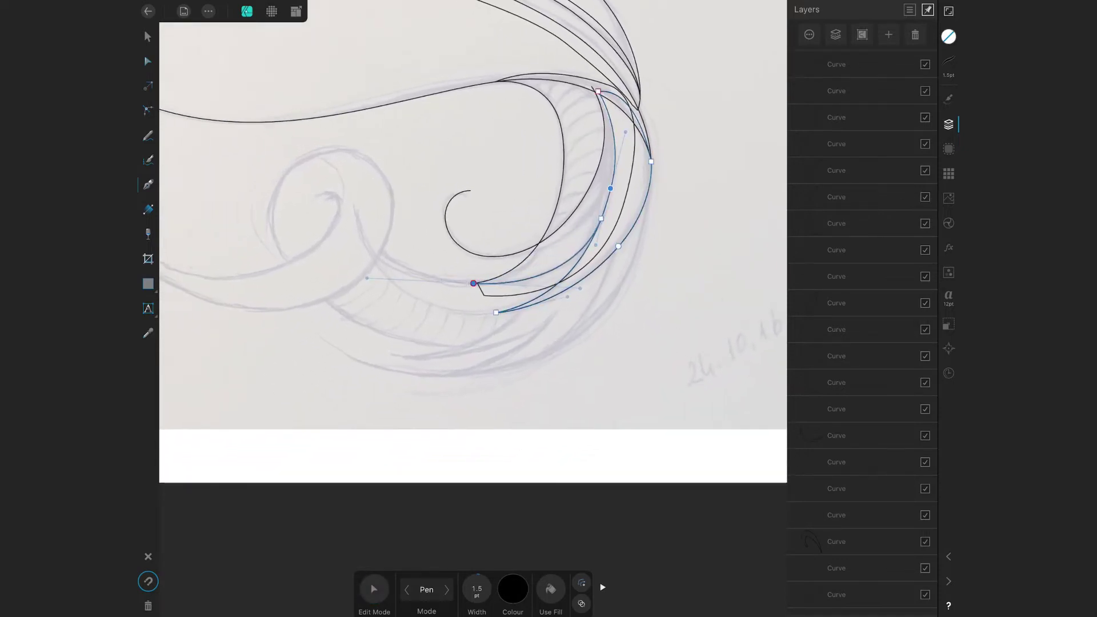
pyautogui.moveTo(354, 204); pyautogui.dragTo(350, 179)
pyautogui.moveTo(357, 229); pyautogui.dragTo(450, 309)
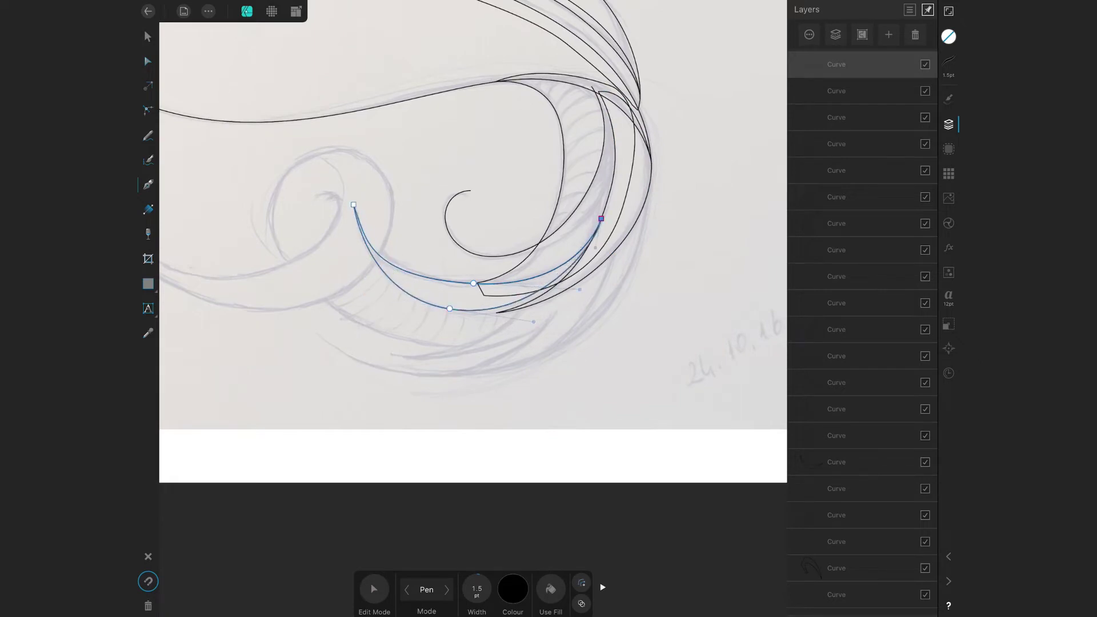
pyautogui.click(374, 589)
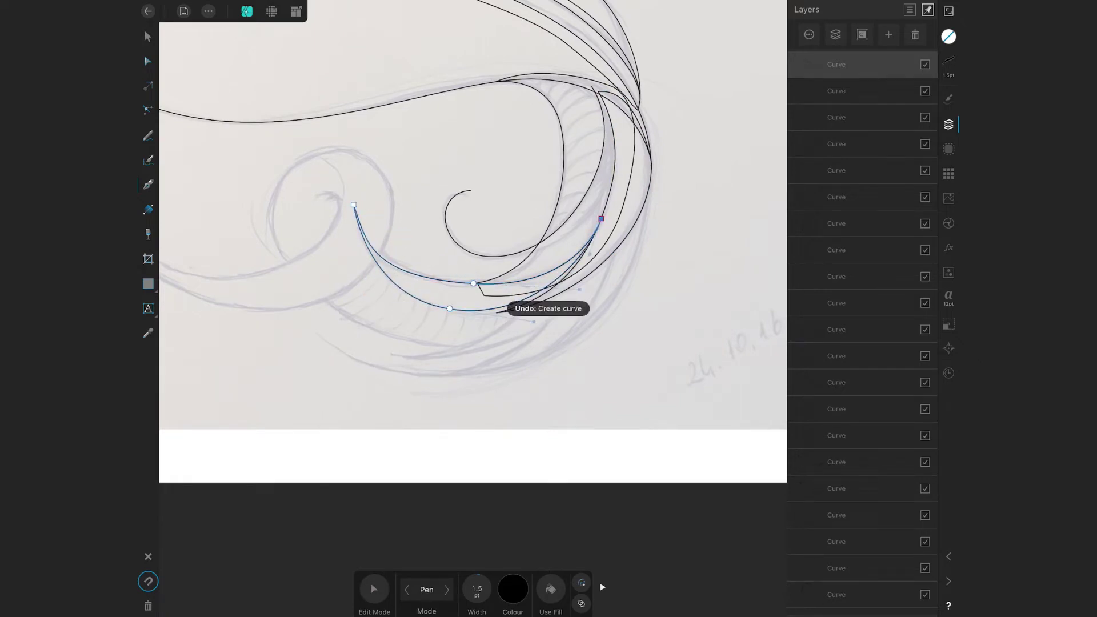
pyautogui.click(474, 283)
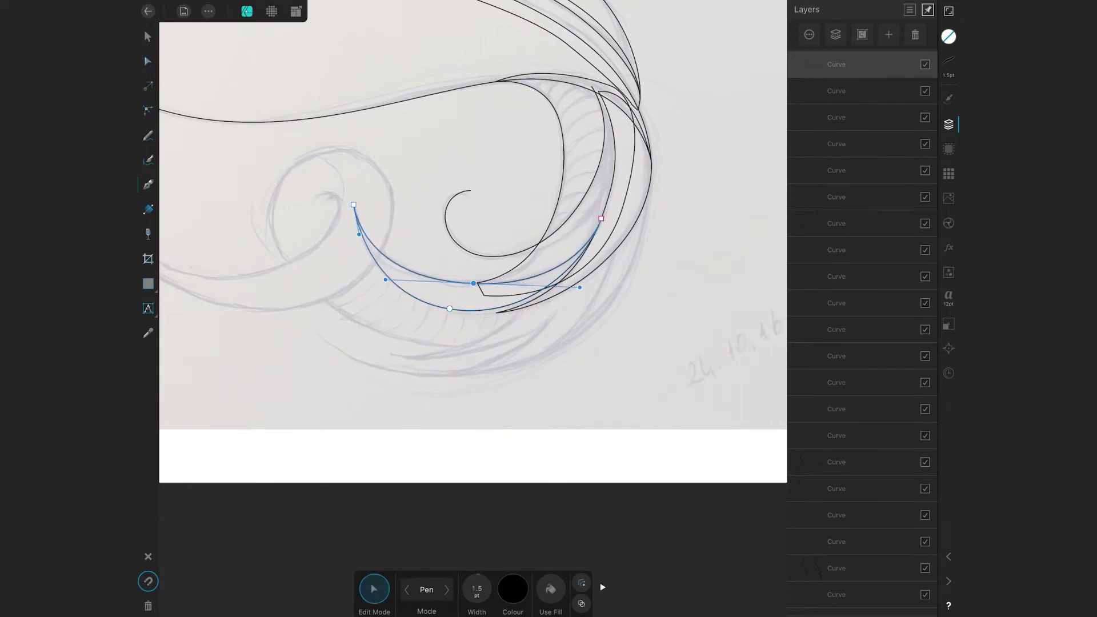
pyautogui.scroll(-3, 473, 229)
# Add another curved strand below the previous ones and display its nodes for editing.
pyautogui.click(574, 126)
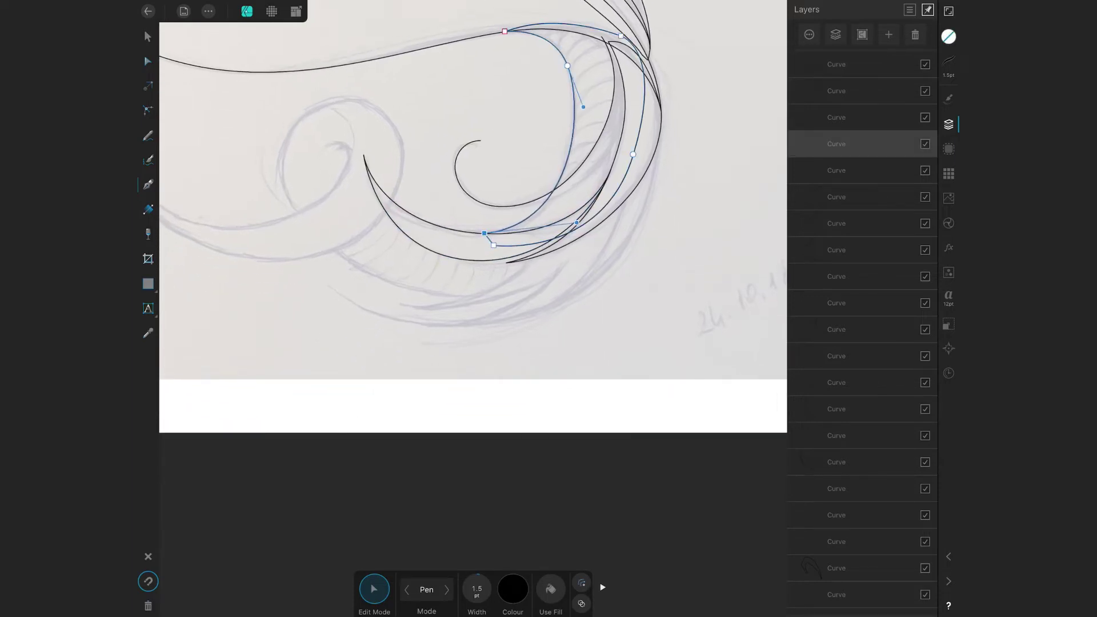
pyautogui.click(374, 590)
pyautogui.click(419, 301)
pyautogui.moveTo(566, 260); pyautogui.dragTo(638, 194)
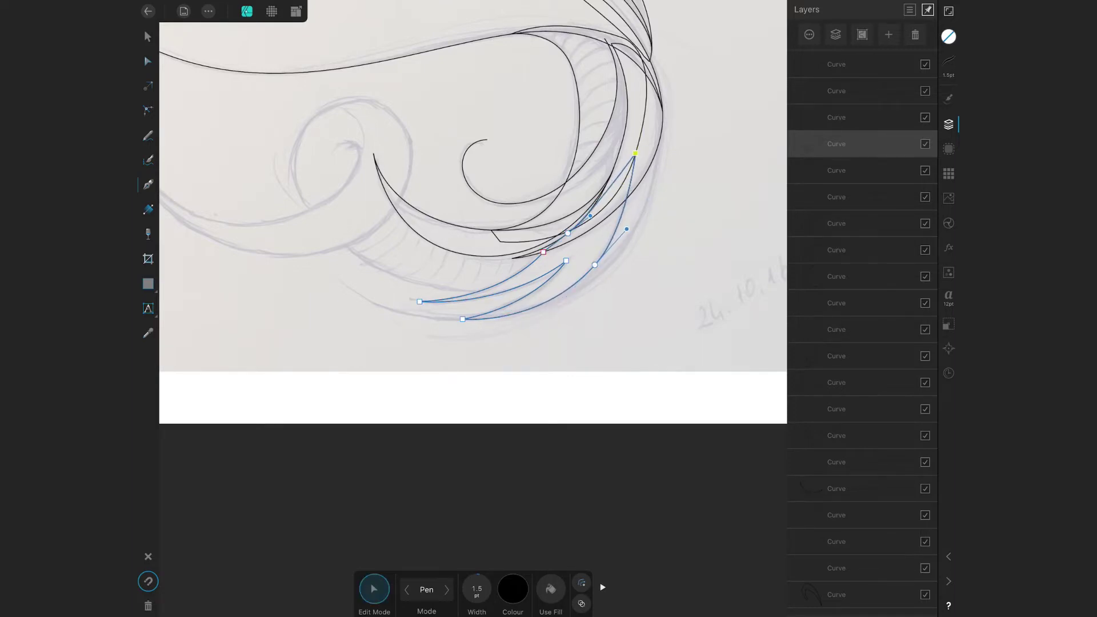
pyautogui.scroll(3, 636, 156)
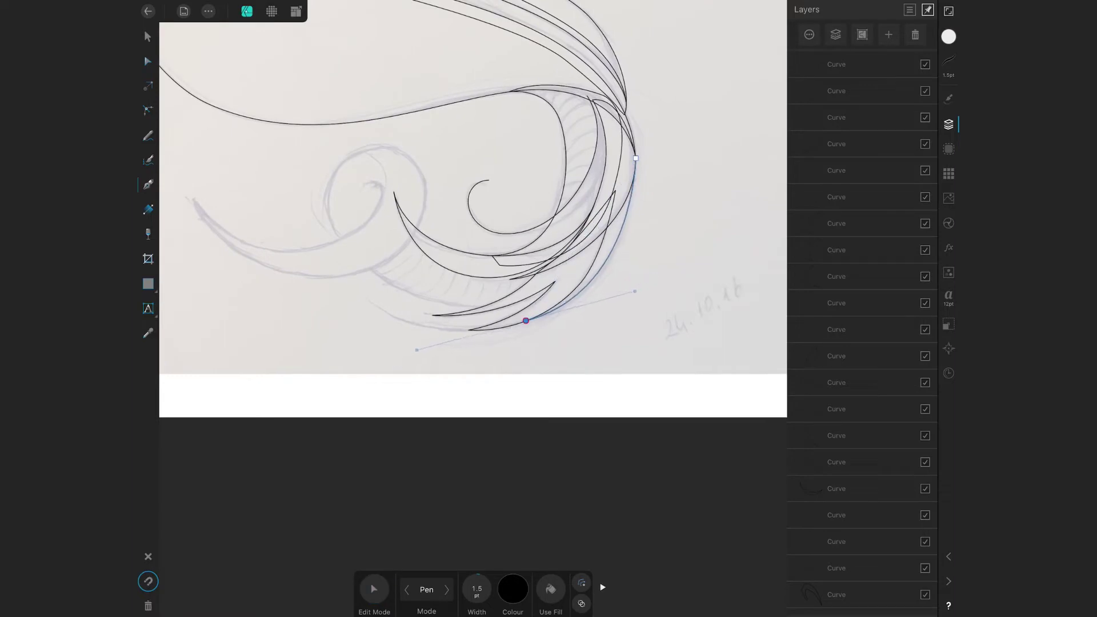
pyautogui.click(374, 589)
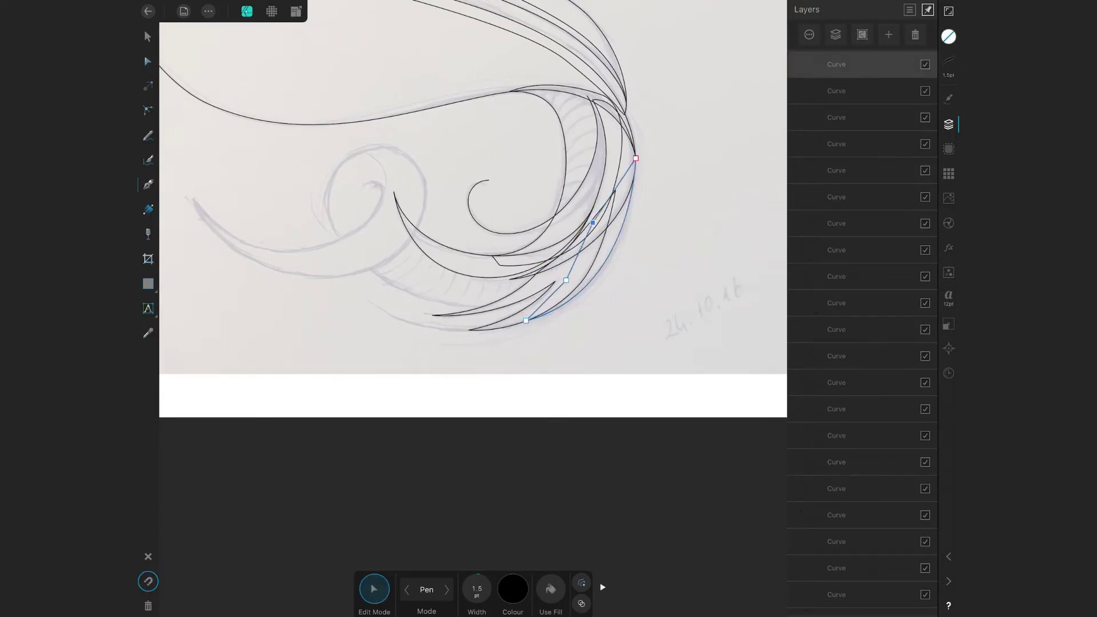
pyautogui.scroll(1, 474, 205)
# Outline another lower strand with adjusted curvature, then begin a new curve at the left.
pyautogui.click(356, 257)
pyautogui.moveTo(423, 299); pyautogui.dragTo(470, 312)
pyautogui.moveTo(595, 292); pyautogui.dragTo(660, 266)
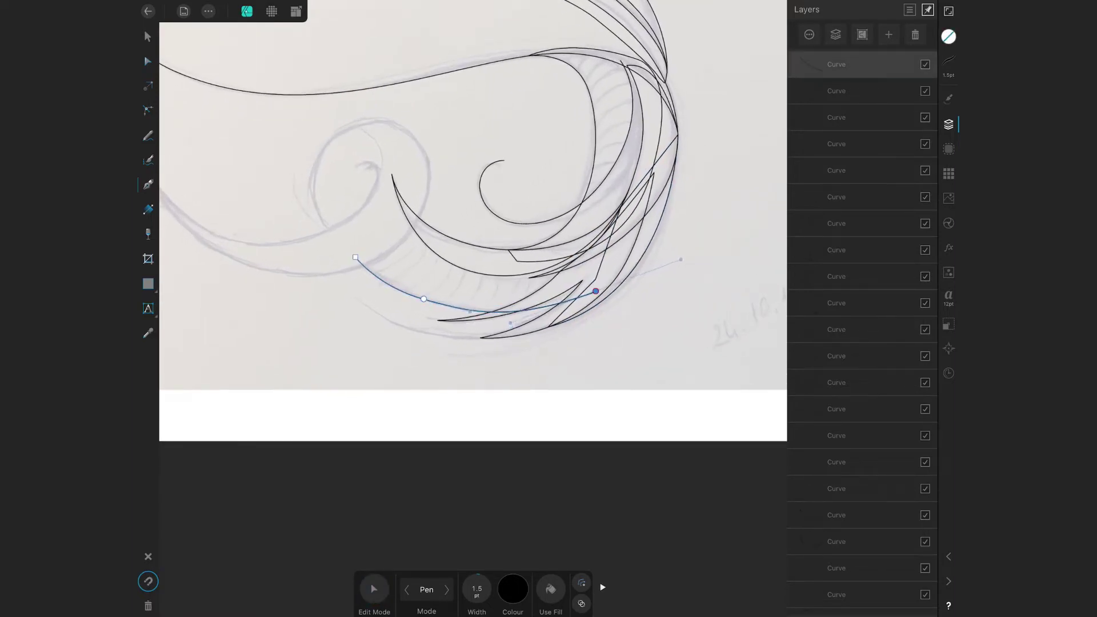
pyautogui.click(410, 218)
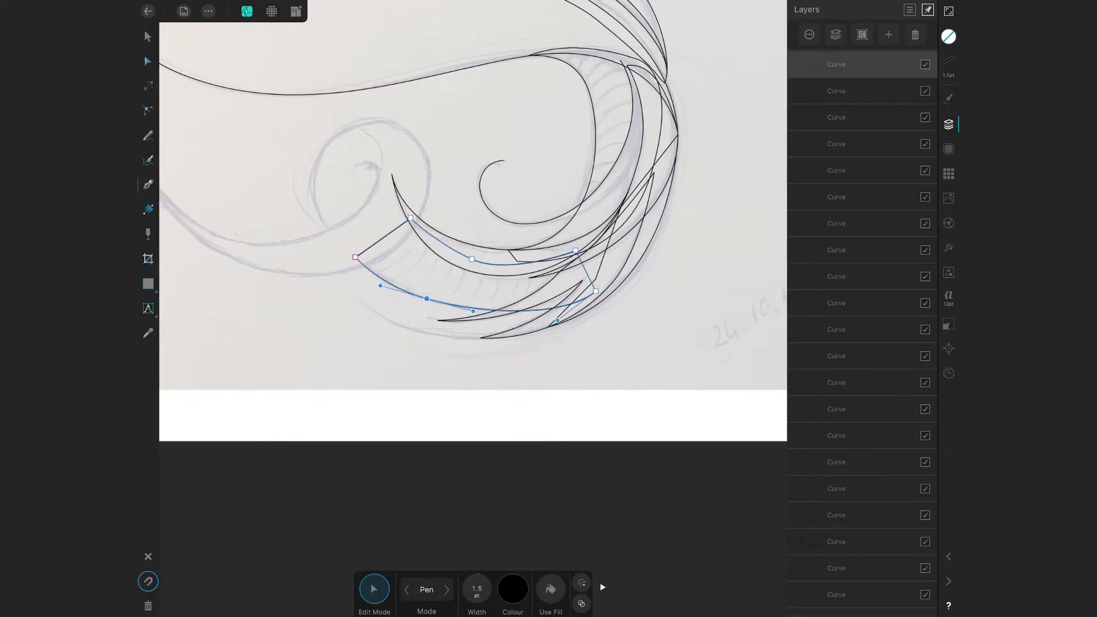
pyautogui.moveTo(473, 311); pyautogui.dragTo(483, 316)
pyautogui.hscroll(-5, 474, 206)
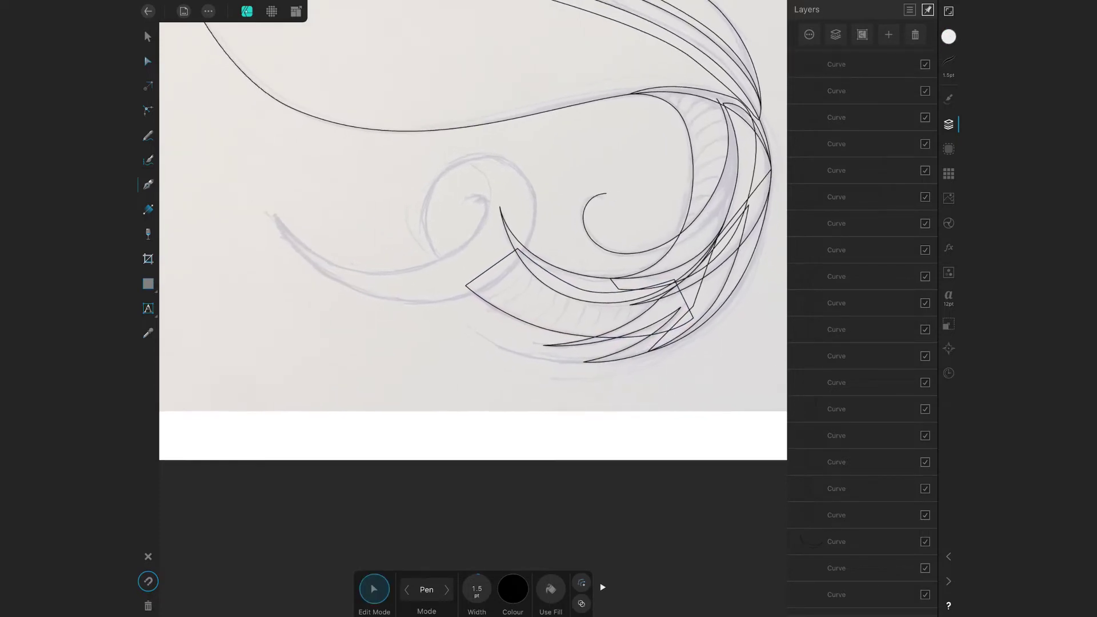
pyautogui.click(244, 196)
pyautogui.moveTo(436, 246); pyautogui.dragTo(559, 185)
# Draw an unfilled ellipse over the left spiral curl and rotate it into line.
pyautogui.click(148, 284)
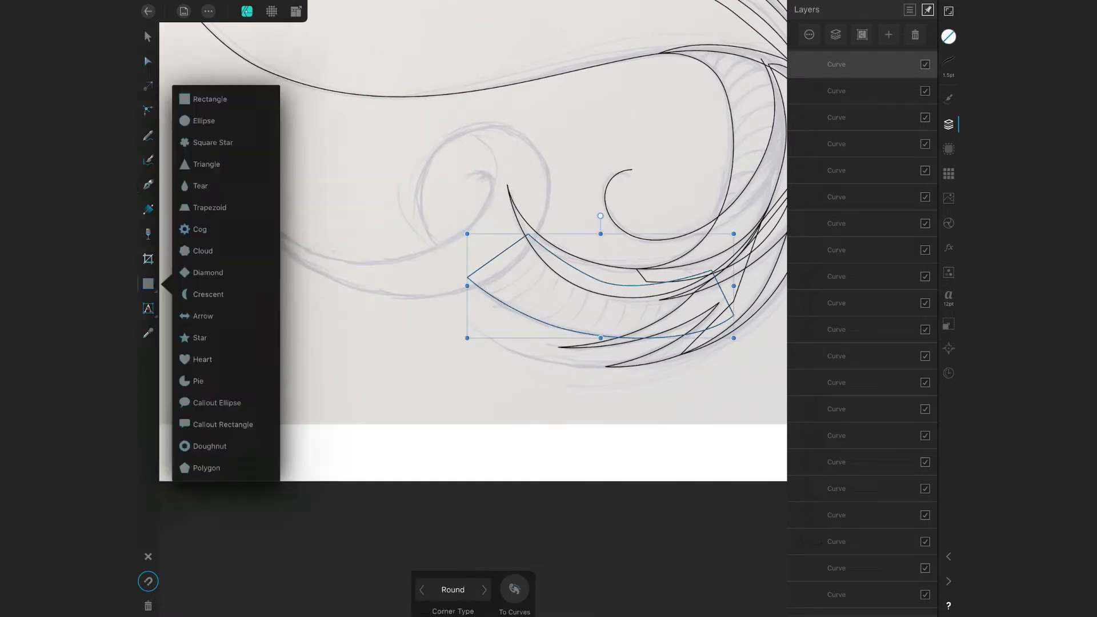
pyautogui.click(196, 118)
pyautogui.moveTo(416, 127); pyautogui.dragTo(555, 283)
pyautogui.click(949, 36)
pyautogui.click(831, 307)
pyautogui.click(147, 36)
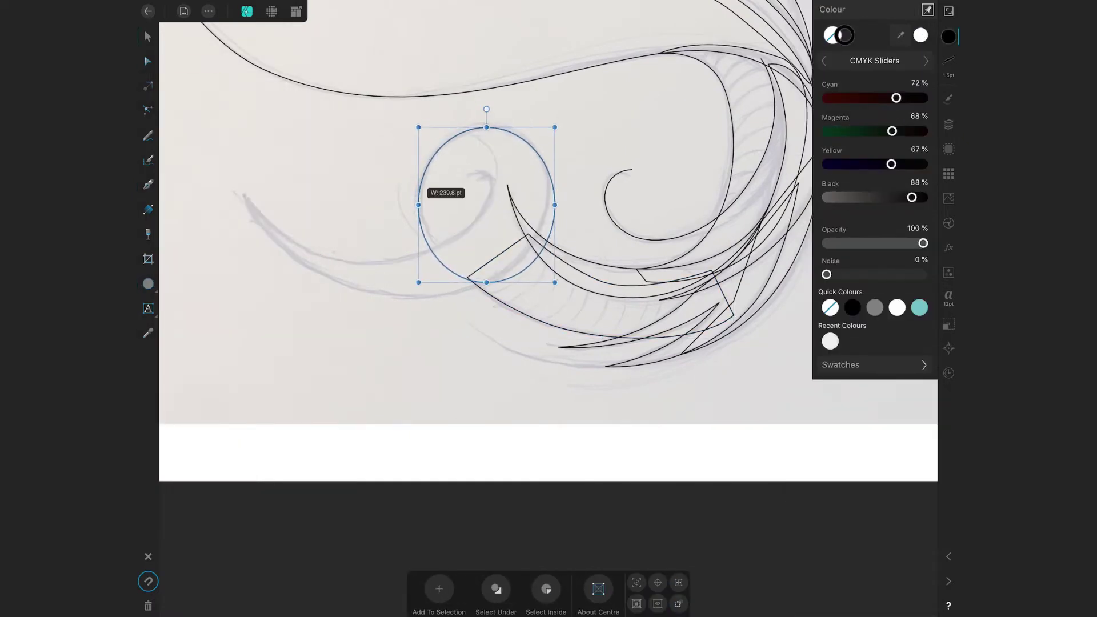
pyautogui.moveTo(485, 108); pyautogui.dragTo(513, 112)
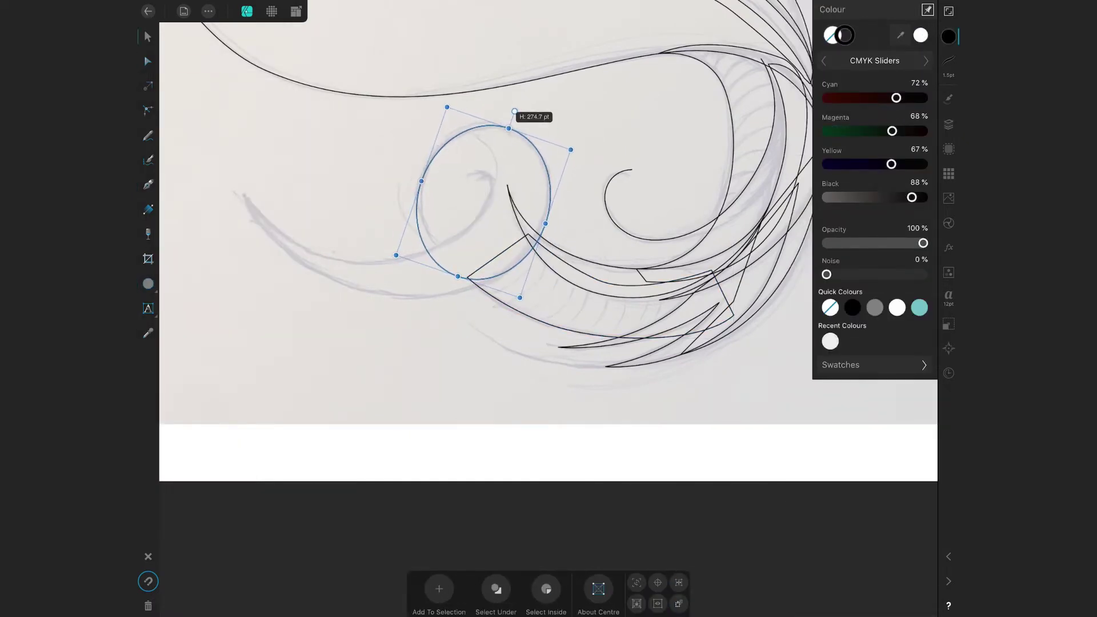
# Reshape the ellipse into a swirl with a tapering tail and inner curve line.
pyautogui.click(147, 184)
pyautogui.moveTo(457, 277); pyautogui.dragTo(356, 289)
pyautogui.moveTo(248, 194); pyautogui.dragTo(359, 263)
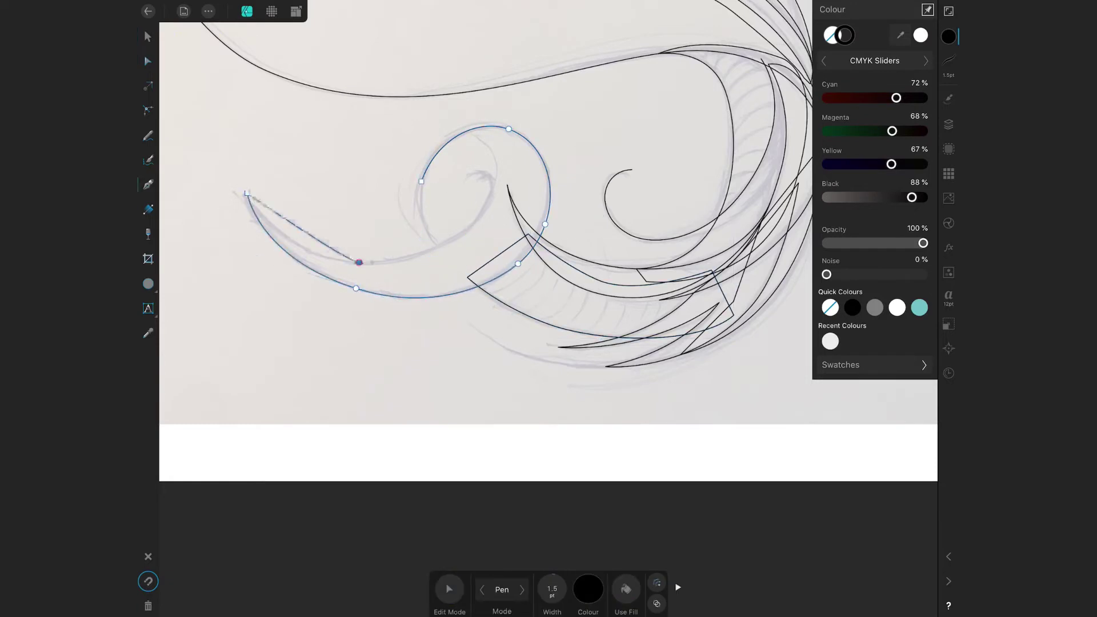
pyautogui.click(437, 247)
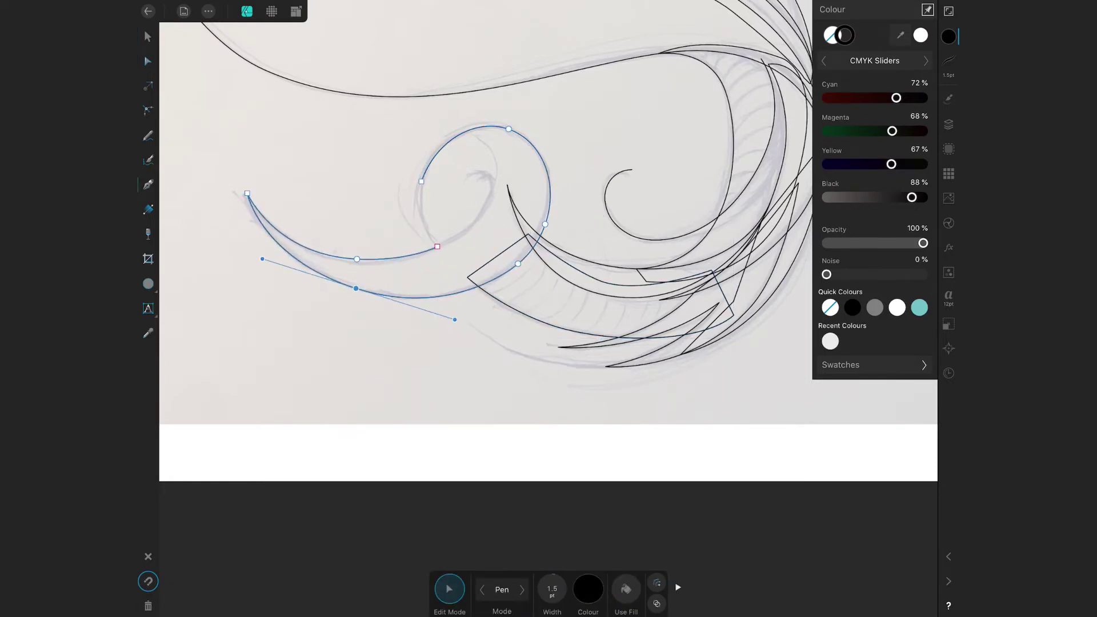
pyautogui.click(421, 182)
pyautogui.scroll(3, 421, 214)
pyautogui.click(486, 162)
pyautogui.moveTo(516, 196)
pyautogui.mouseDown()
pyautogui.moveTo(496, 247)
pyautogui.moveTo(508, 226)
pyautogui.mouseUp()
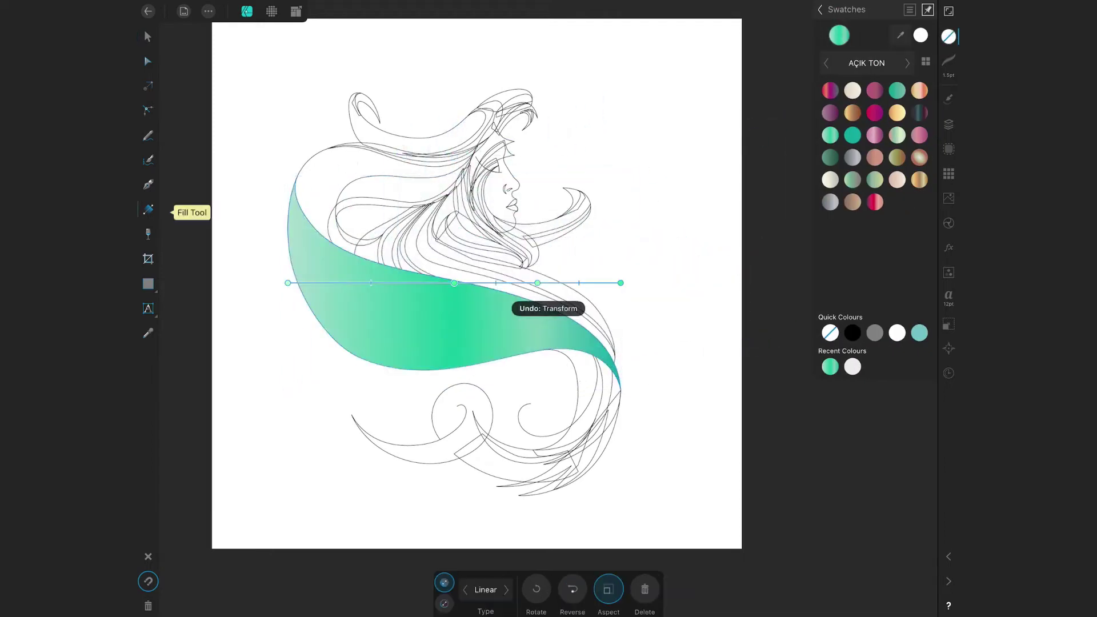
# Angle the green gradient diagonally across the sweep and move the Curve layer down.
pyautogui.moveTo(579, 258)
pyautogui.mouseDown()
pyautogui.moveTo(610, 233)
pyautogui.moveTo(566, 235)
pyautogui.moveTo(534, 212)
pyautogui.moveTo(544, 206)
pyautogui.mouseUp()
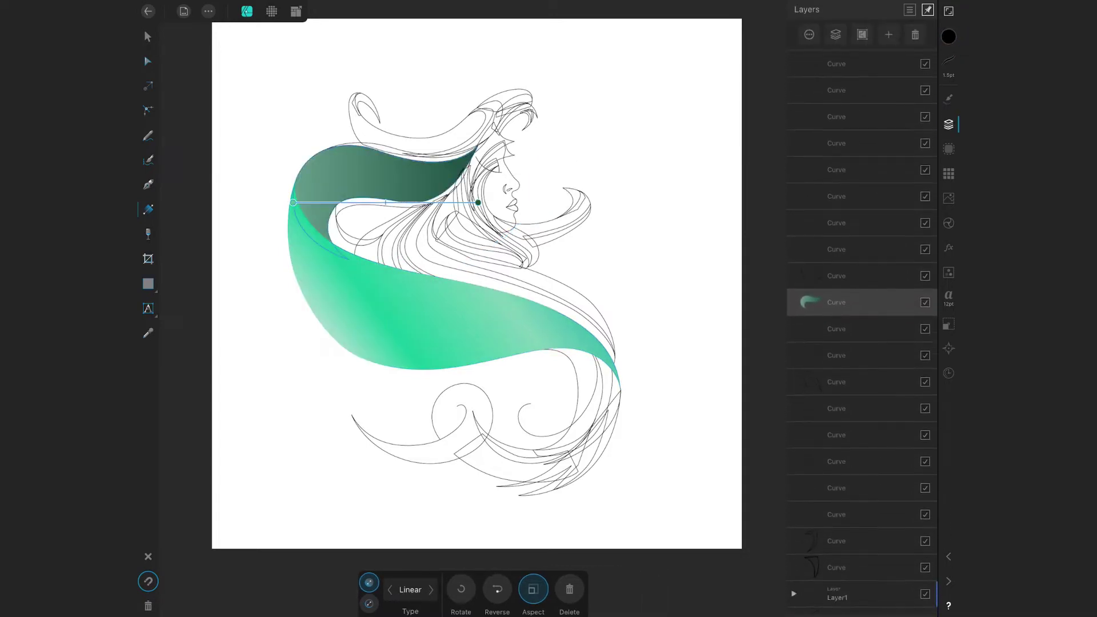
pyautogui.scroll(-5, 862, 302)
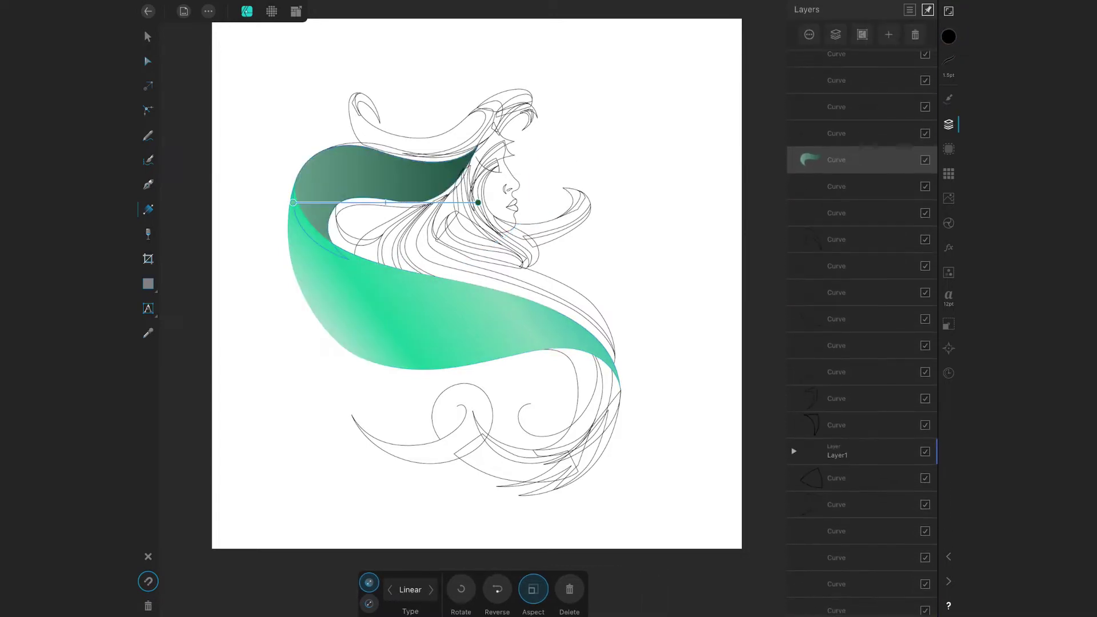
pyautogui.moveTo(837, 160)
pyautogui.mouseDown()
pyautogui.moveTo(837, 586)
pyautogui.moveTo(837, 520)
pyautogui.mouseUp()
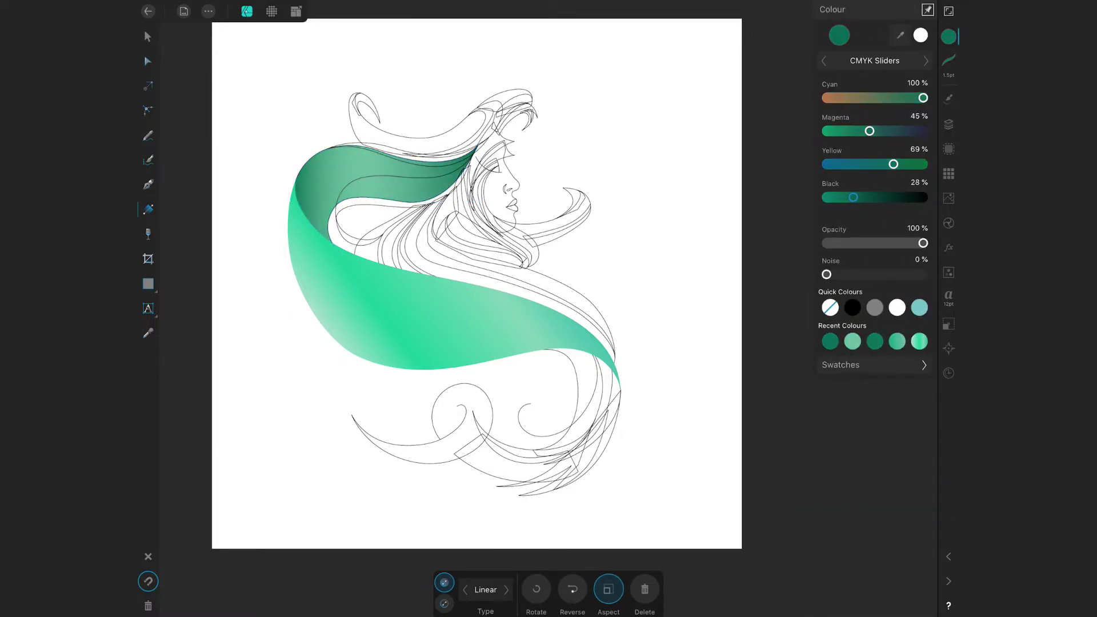
pyautogui.press('v')
pyautogui.scroll(5, 477, 284)
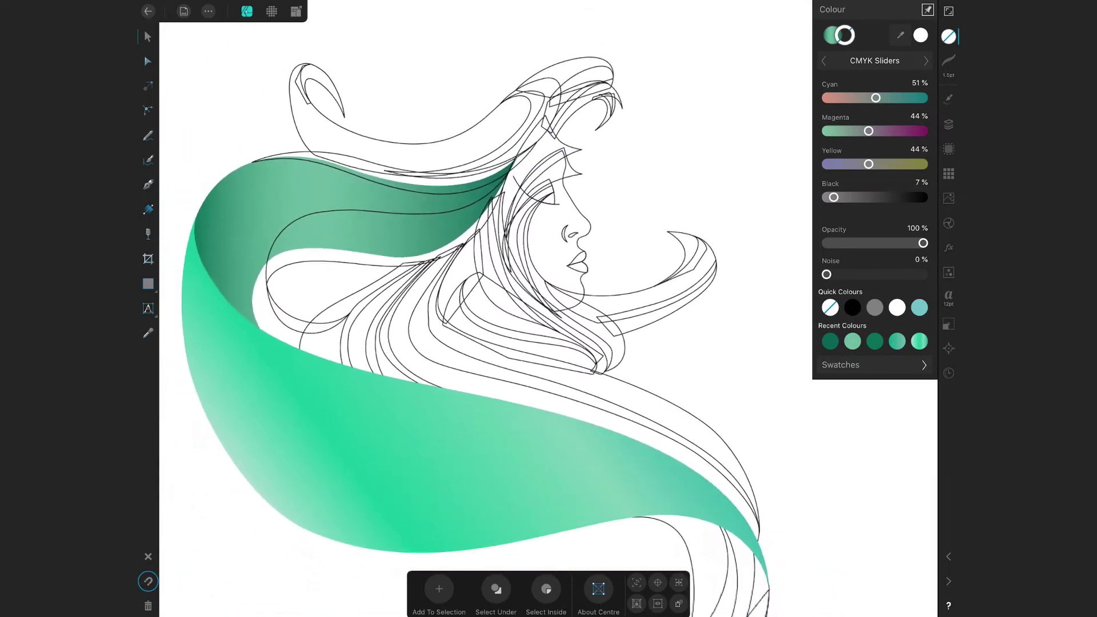
# Move the face shape and its outline curve into Layer1.
pyautogui.moveTo(819, 421); pyautogui.dragTo(818, 415)
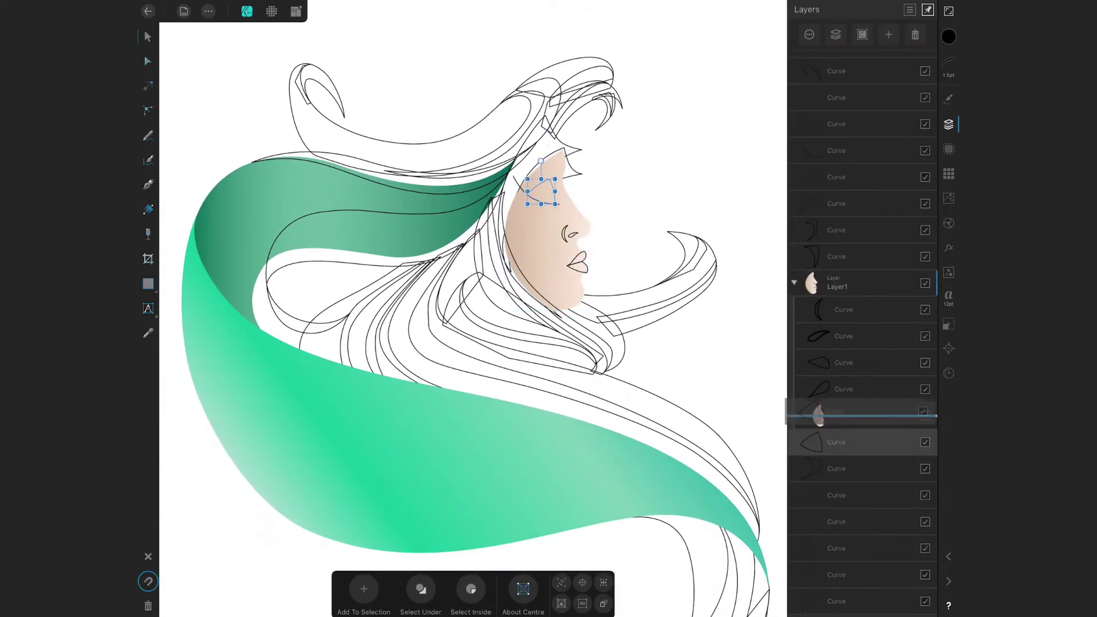
pyautogui.click(858, 495)
pyautogui.scroll(-5, 864, 400)
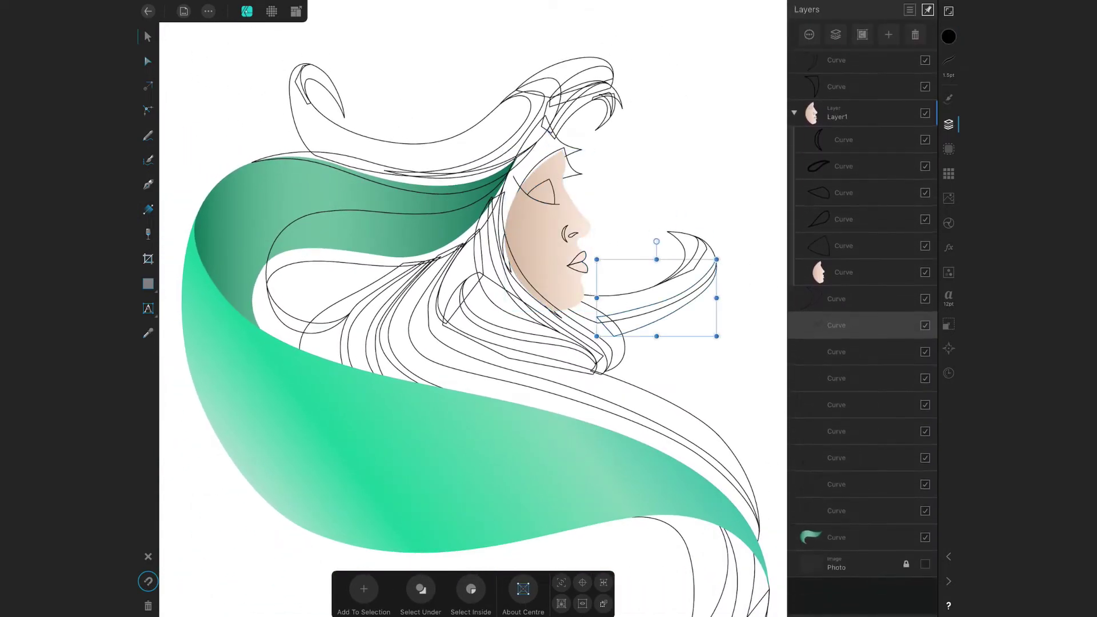
pyautogui.moveTo(818, 272); pyautogui.dragTo(818, 337)
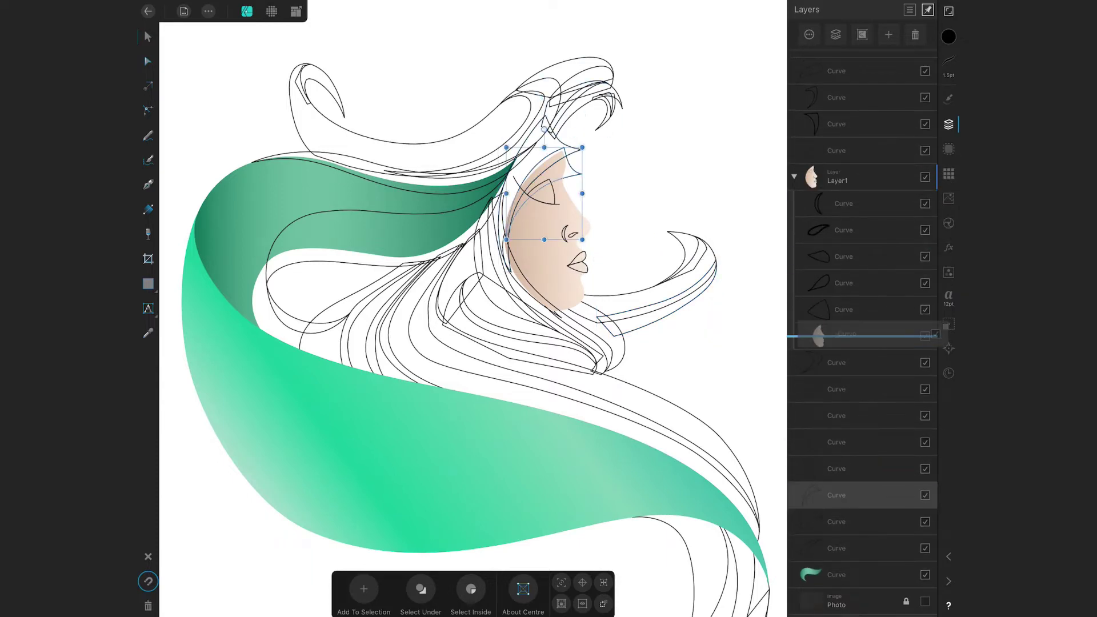
pyautogui.moveTo(819, 336)
pyautogui.mouseDown()
pyautogui.moveTo(846, 216)
pyautogui.moveTo(846, 256)
pyautogui.mouseUp()
pyautogui.scroll(3, 474, 309)
# Give the face a linear gradient and shift its stop toward pink.
pyautogui.click(148, 209)
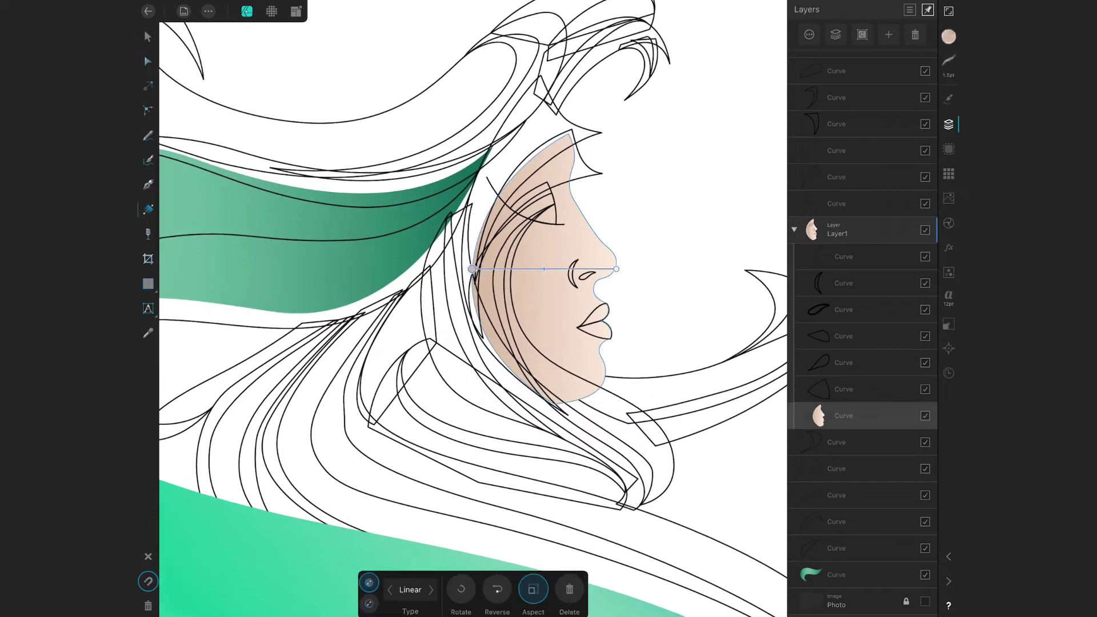
pyautogui.click(949, 36)
pyautogui.moveTo(840, 131)
pyautogui.mouseDown()
pyautogui.moveTo(877, 131)
pyautogui.moveTo(875, 164)
pyautogui.mouseUp()
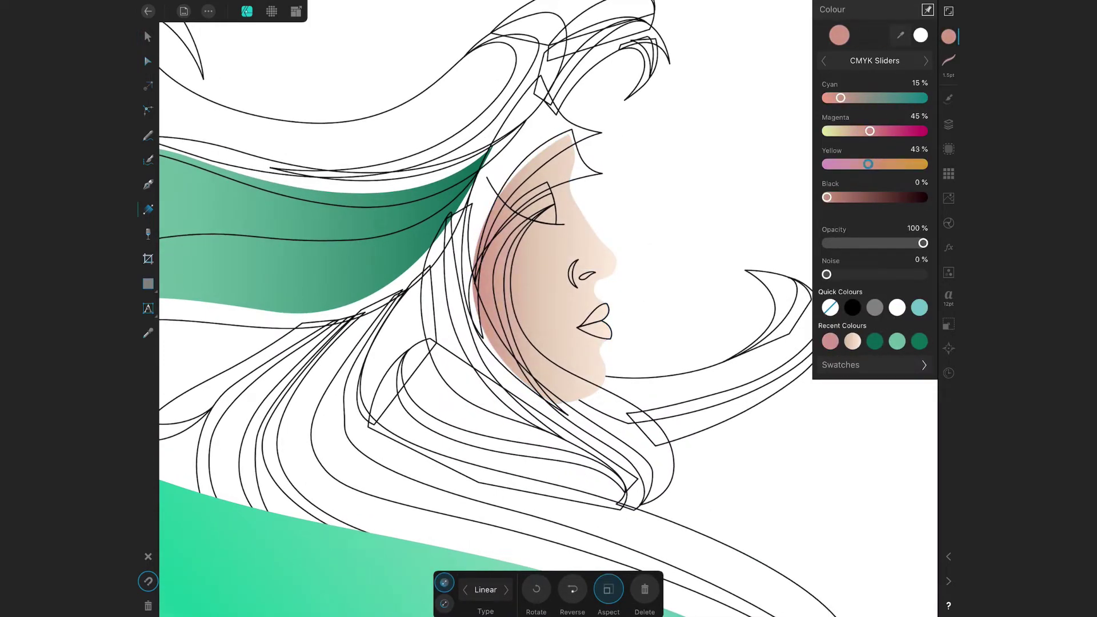
pyautogui.click(147, 36)
# Fill the lips shape with a muted pink and inspect its nodes.
pyautogui.click(594, 323)
pyautogui.moveTo(845, 98); pyautogui.dragTo(877, 97)
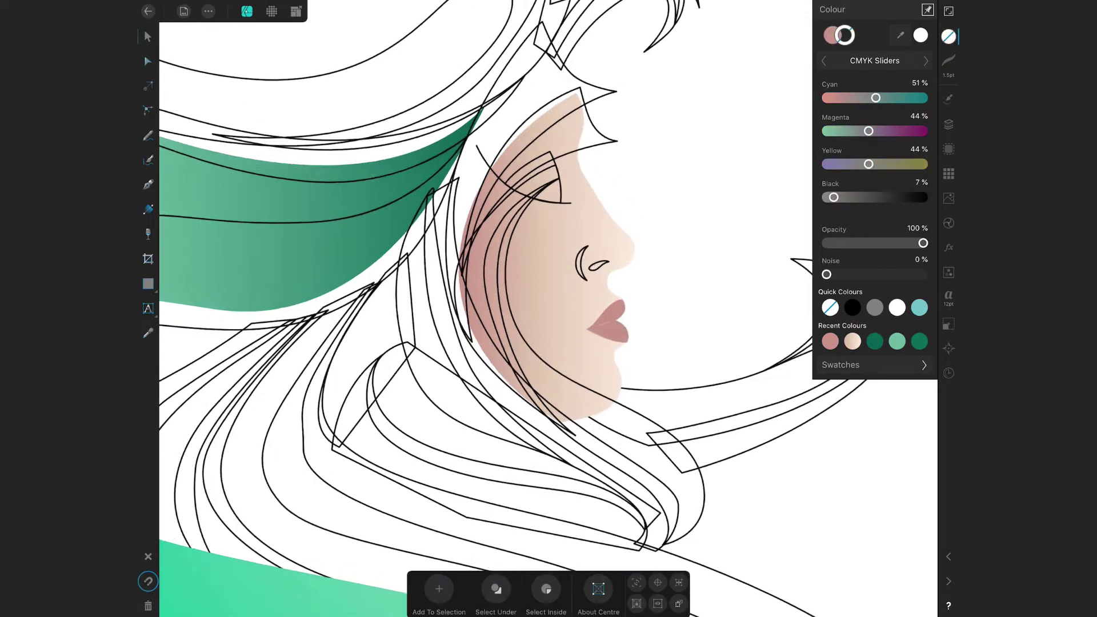
pyautogui.scroll(3, 549, 309)
pyautogui.scroll(2, 519, 285)
pyautogui.scroll(2, 519, 285)
pyautogui.scroll(2, 520, 285)
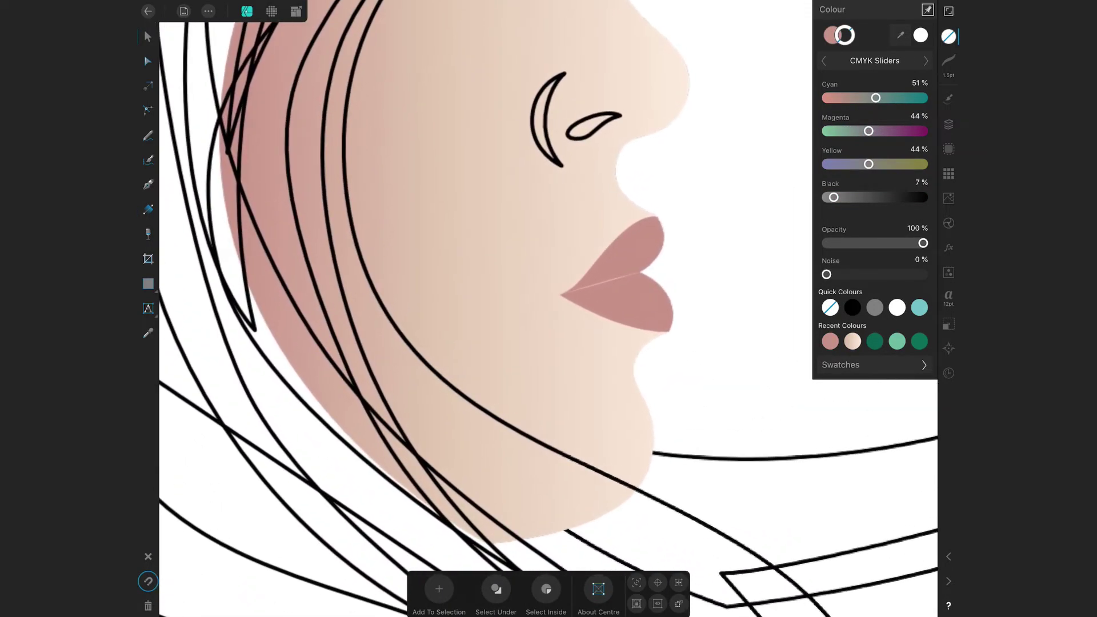
pyautogui.scroll(2, 520, 285)
pyautogui.scroll(1, 519, 285)
pyautogui.press('a')
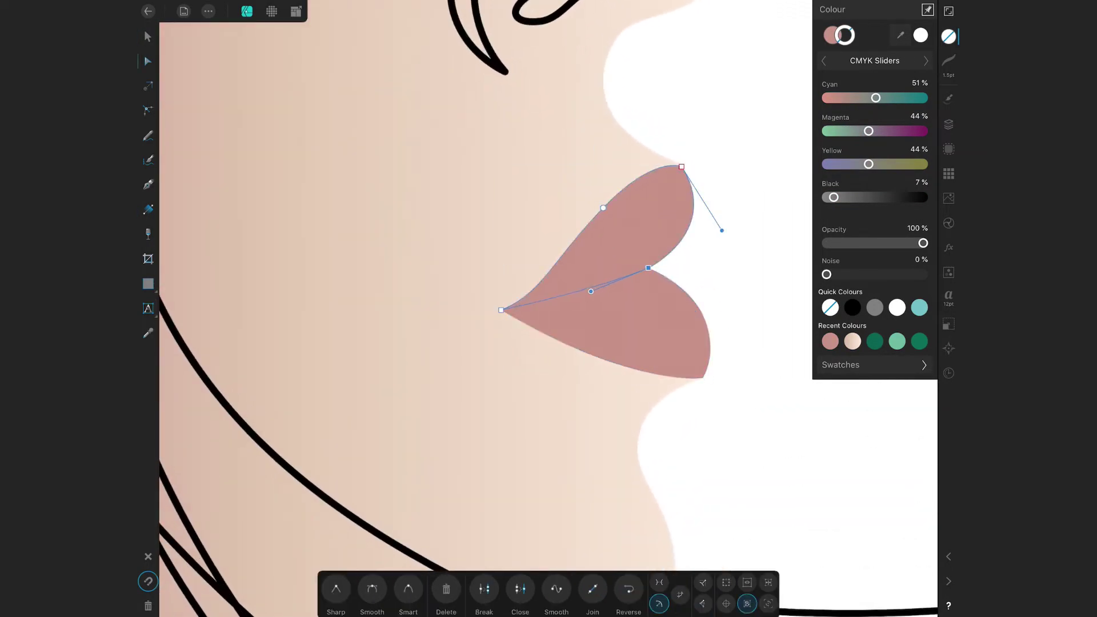
pyautogui.scroll(-5, 549, 309)
pyautogui.scroll(3, 548, 308)
# Lay a pink gradient across the lips, using sampled upper and lower lip colours as stops.
pyautogui.press('g')
pyautogui.moveTo(571, 257); pyautogui.dragTo(577, 297)
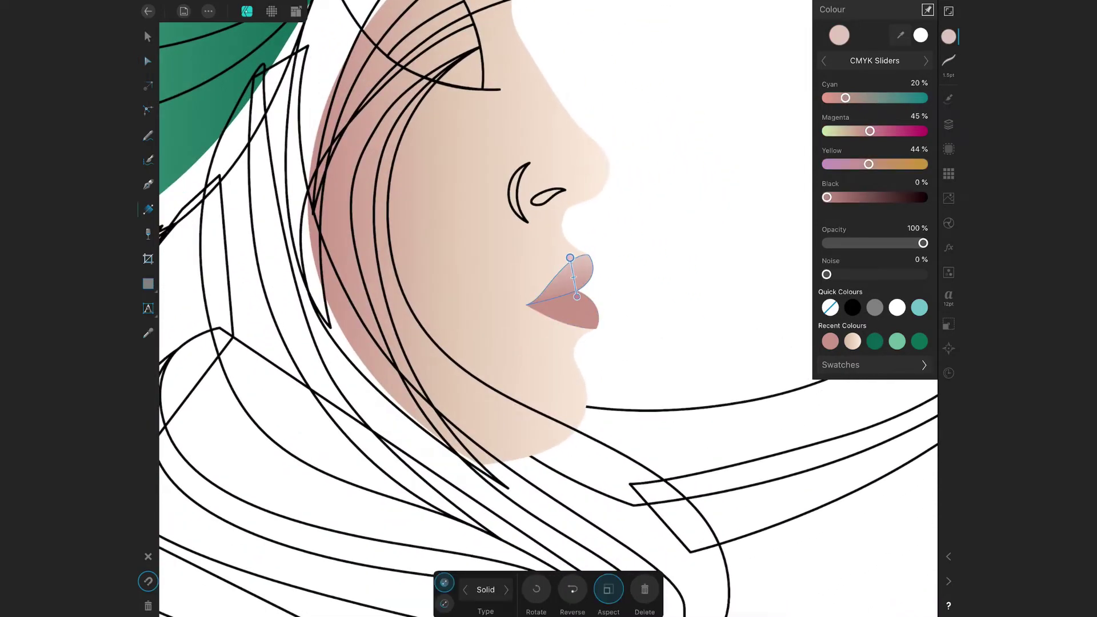
pyautogui.moveTo(870, 131)
pyautogui.mouseDown()
pyautogui.moveTo(858, 131)
pyautogui.moveTo(841, 164)
pyautogui.moveTo(876, 131)
pyautogui.mouseUp()
pyautogui.moveTo(845, 164); pyautogui.dragTo(858, 164)
pyautogui.moveTo(833, 98); pyautogui.dragTo(834, 98)
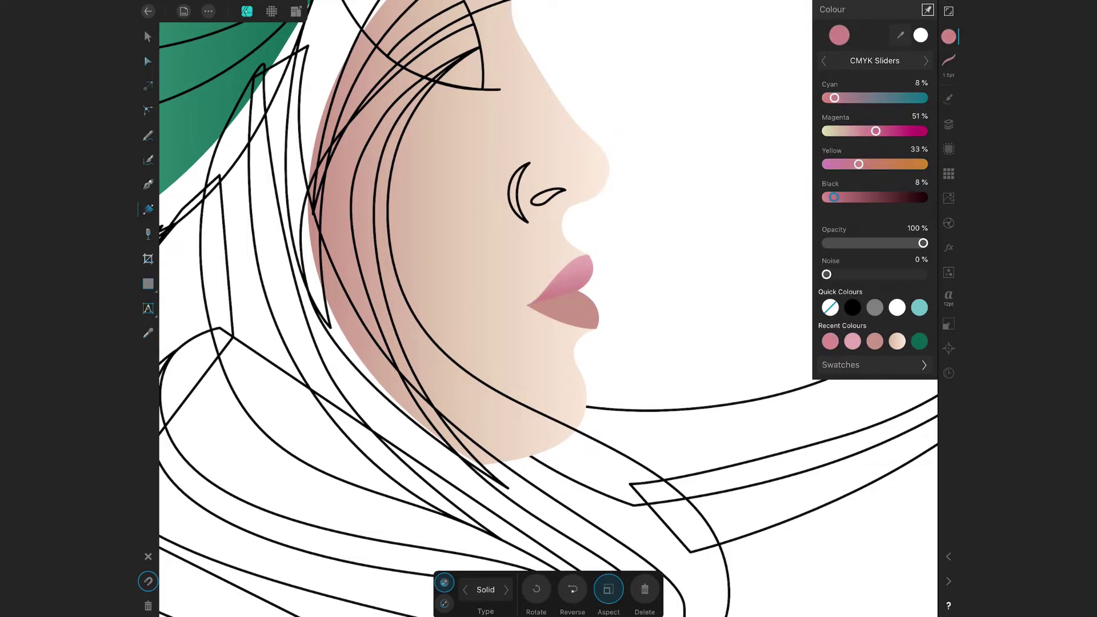
pyautogui.moveTo(579, 294)
pyautogui.mouseDown()
pyautogui.moveTo(580, 328)
pyautogui.moveTo(581, 258)
pyautogui.moveTo(577, 269)
pyautogui.mouseUp()
pyautogui.hotkey('ctrl', 'z')
pyautogui.moveTo(581, 228)
pyautogui.mouseDown()
pyautogui.moveTo(578, 299)
pyautogui.moveTo(558, 239)
pyautogui.moveTo(557, 257)
pyautogui.mouseUp()
pyautogui.moveTo(580, 292)
pyautogui.mouseDown()
pyautogui.moveTo(556, 245)
pyautogui.moveTo(553, 264)
pyautogui.mouseUp()
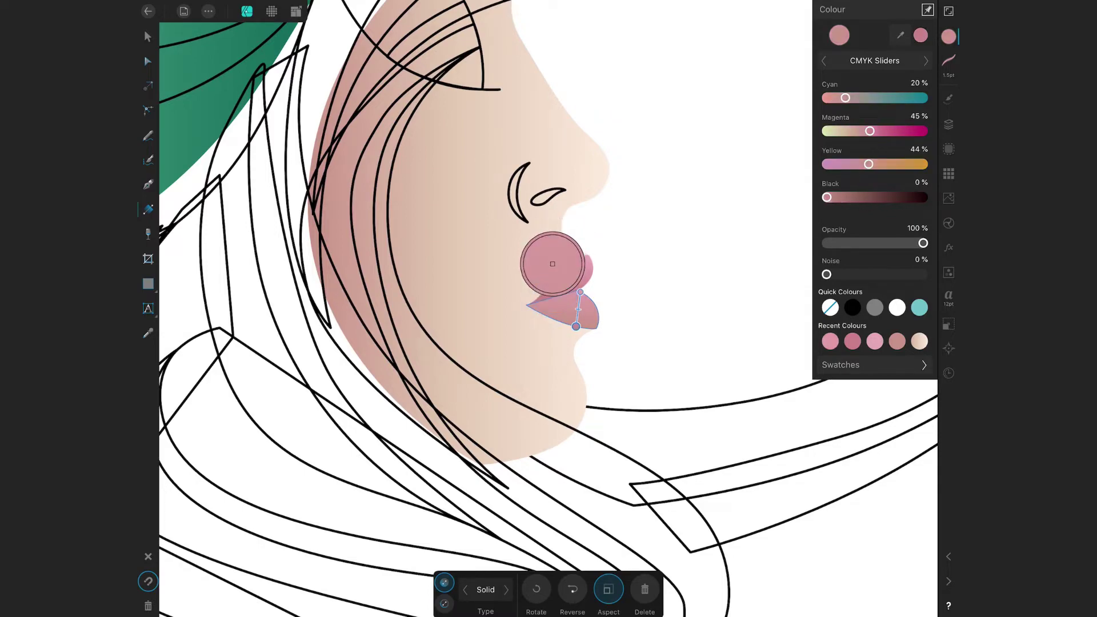
# Fill the nostril with a dusty pink swatch.
pyautogui.click(147, 36)
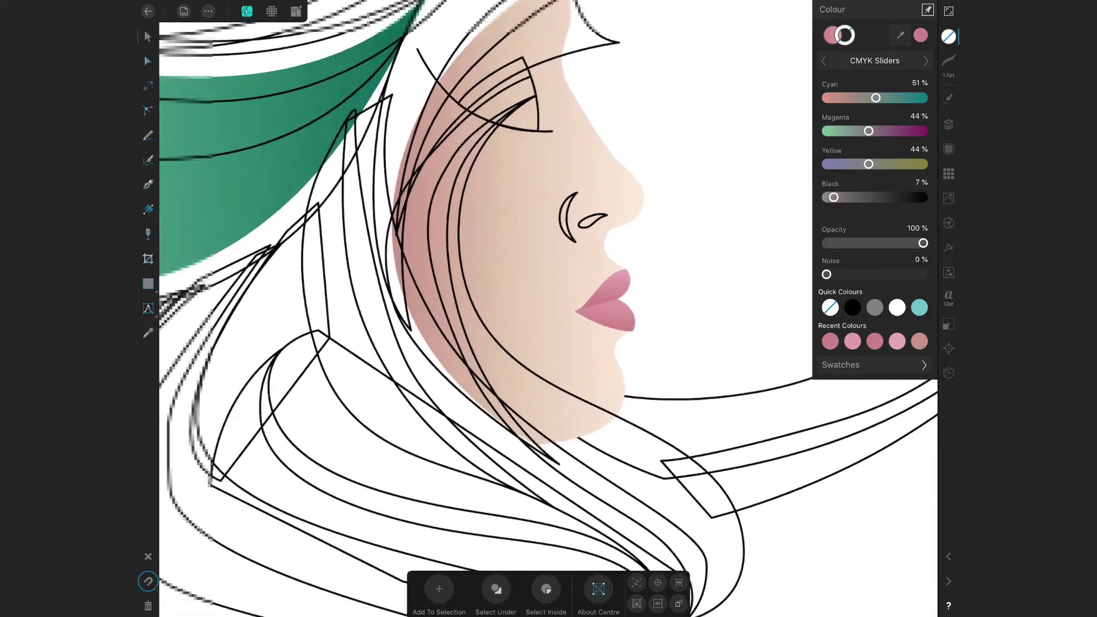
pyautogui.click(543, 221)
pyautogui.click(841, 364)
pyautogui.click(875, 157)
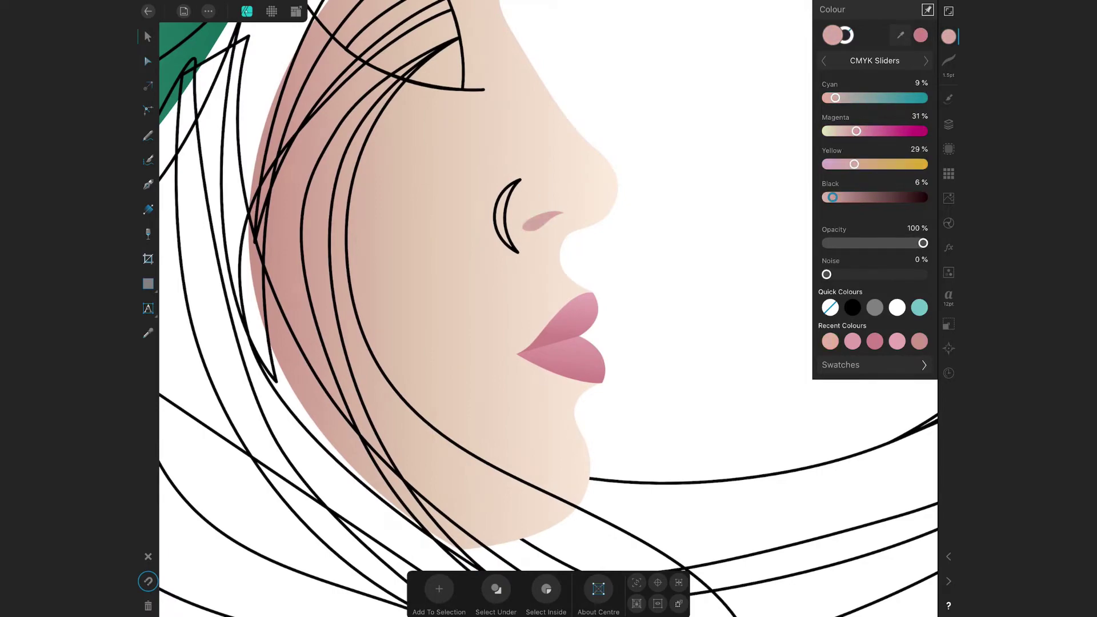
# Recolour the nose line with a sampled skin tone and lighten the eye's teal gradient stop.
pyautogui.press('i')
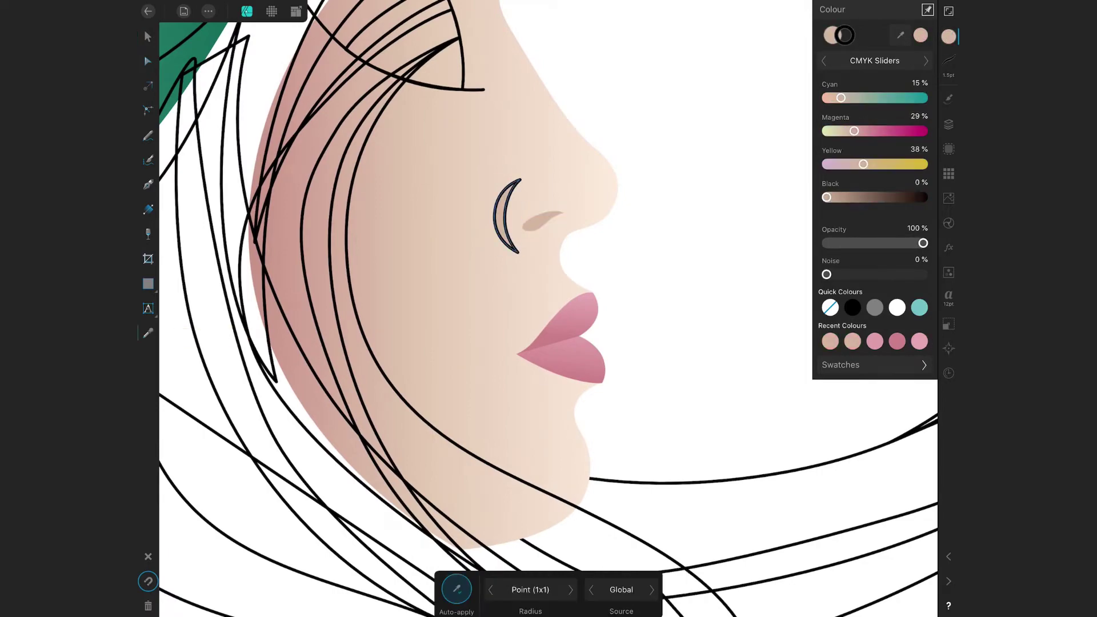
pyautogui.scroll(-5, 549, 309)
pyautogui.press('v')
pyautogui.scroll(5, 549, 309)
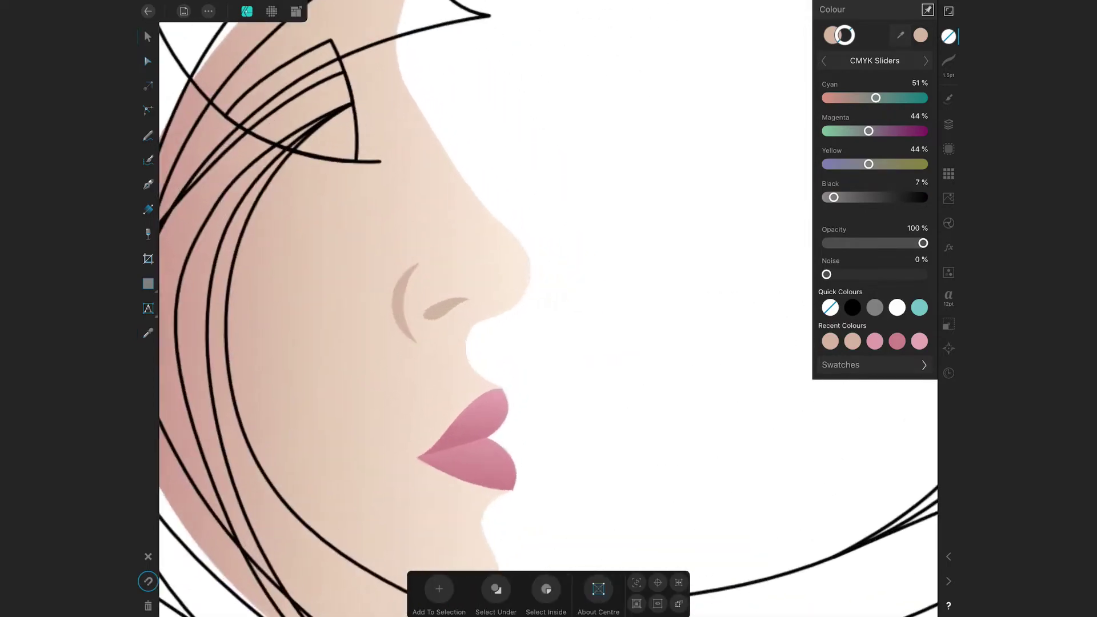
pyautogui.scroll(-3, 549, 308)
pyautogui.scroll(-3, 549, 309)
pyautogui.scroll(-1, 549, 309)
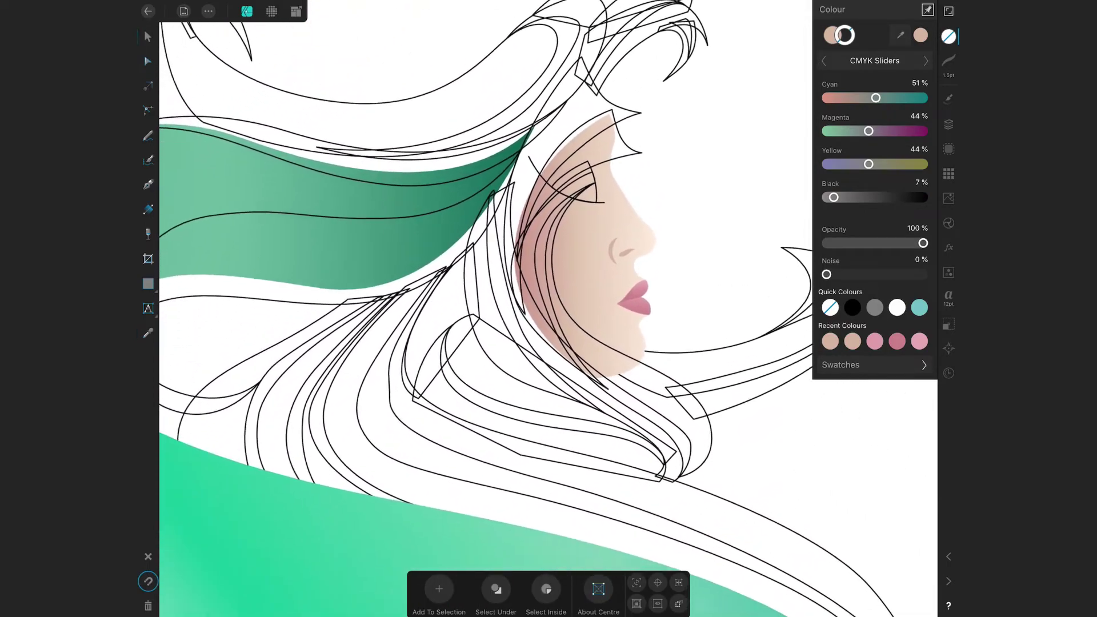
pyautogui.scroll(-3, 548, 308)
pyautogui.scroll(5, 549, 309)
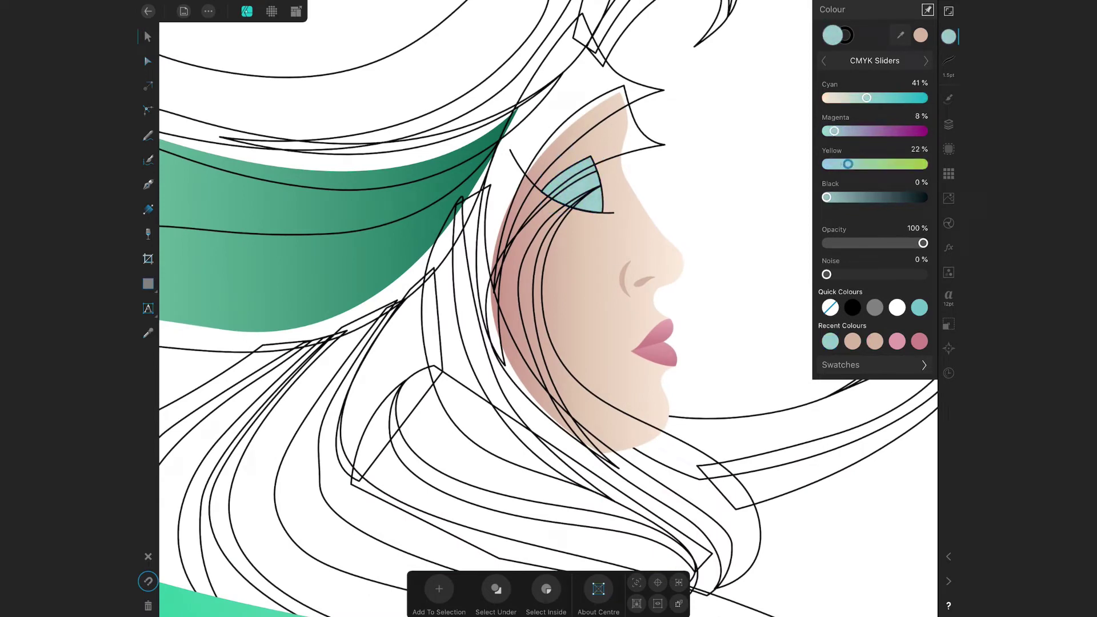
pyautogui.press('g')
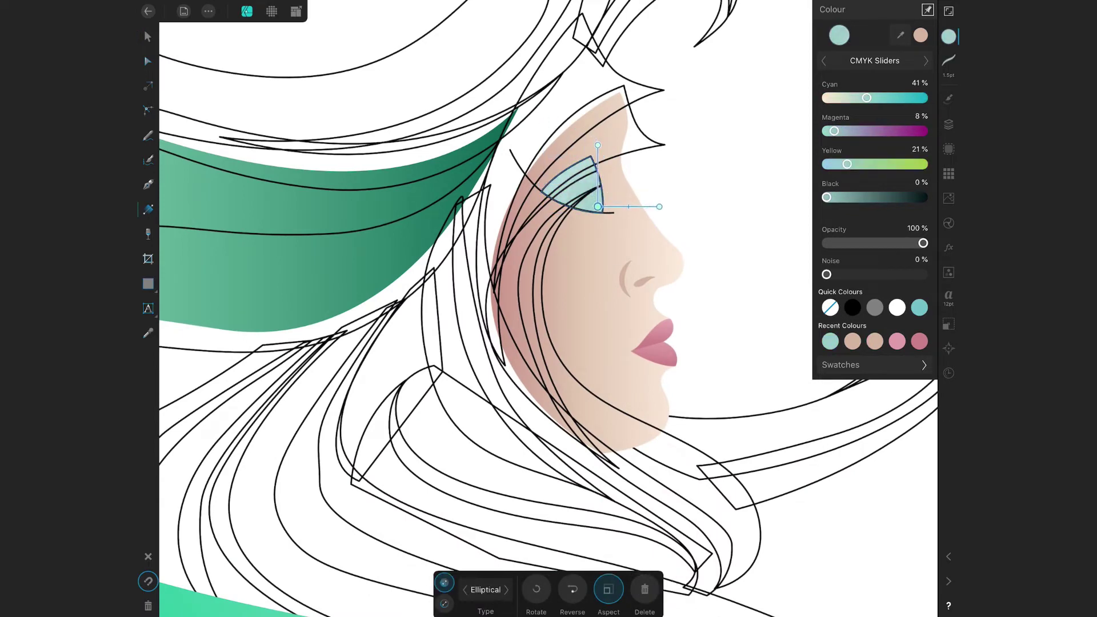
pyautogui.moveTo(847, 98); pyautogui.dragTo(832, 98)
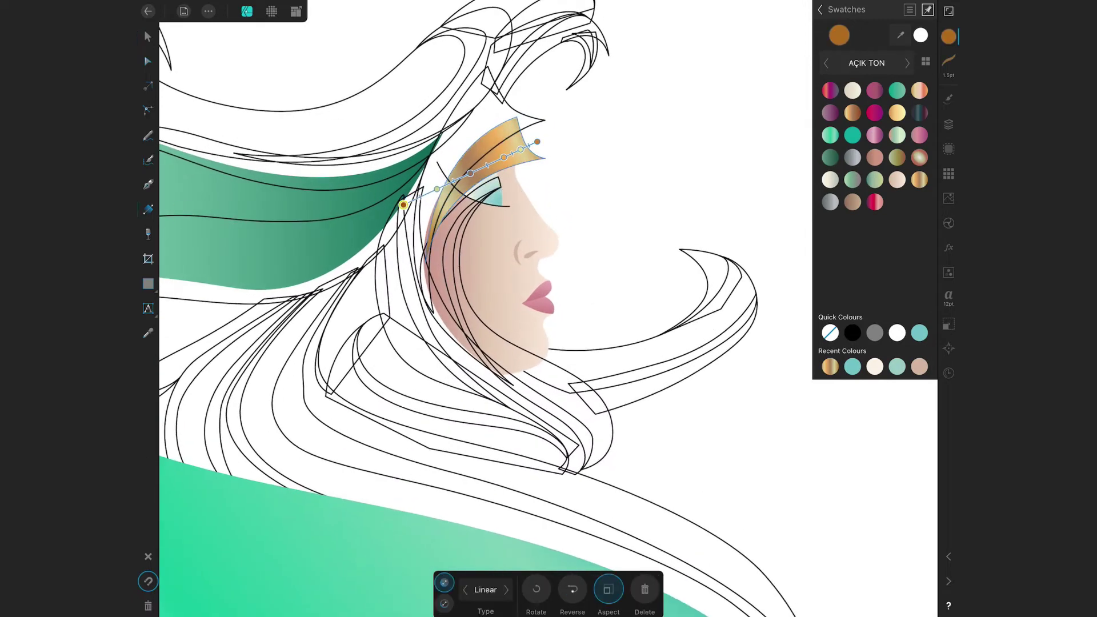
# Lay a shortened brown-to-gold linear gradient across the forehead hair strand.
pyautogui.hotkey('ctrl', 'z')
pyautogui.hotkey('ctrl', 'z')
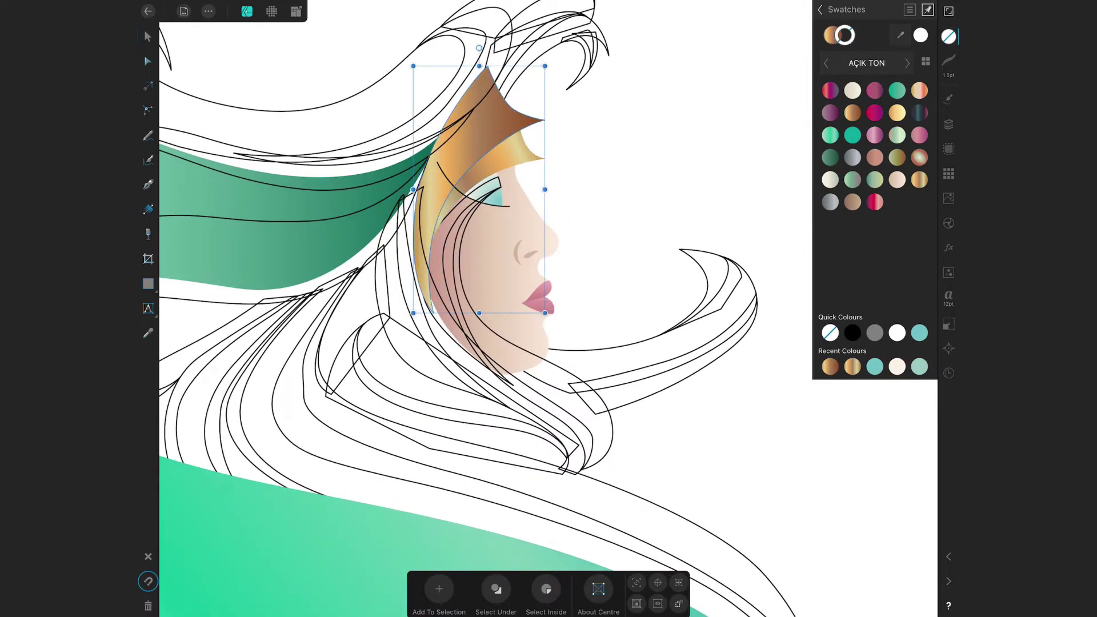
pyautogui.click(148, 209)
pyautogui.moveTo(439, 197); pyautogui.dragTo(526, 101)
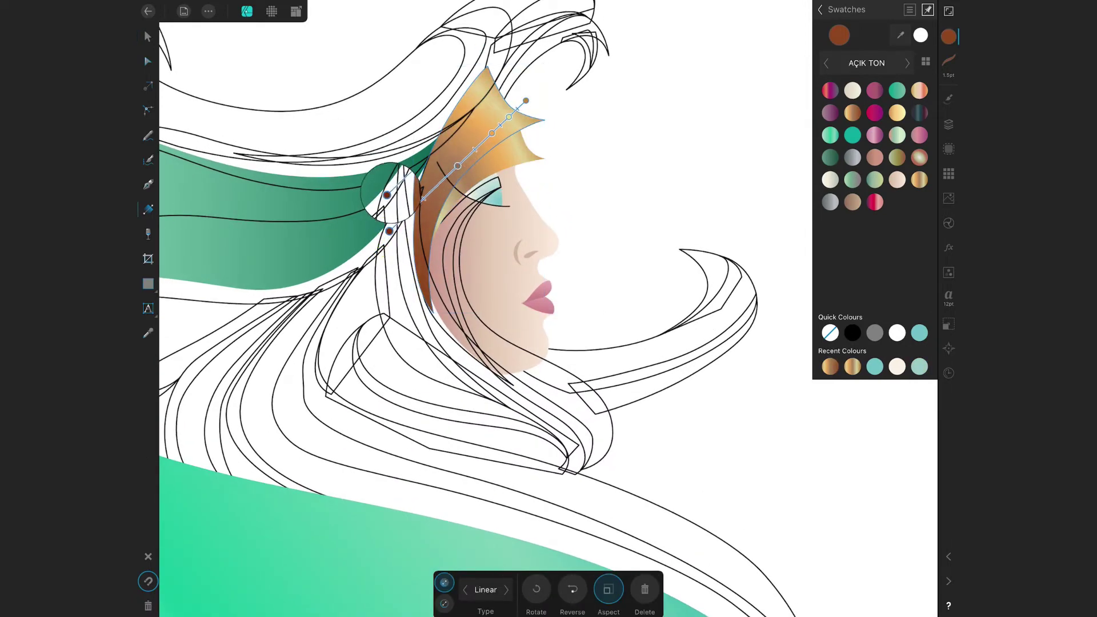
pyautogui.moveTo(552, 91); pyautogui.dragTo(526, 110)
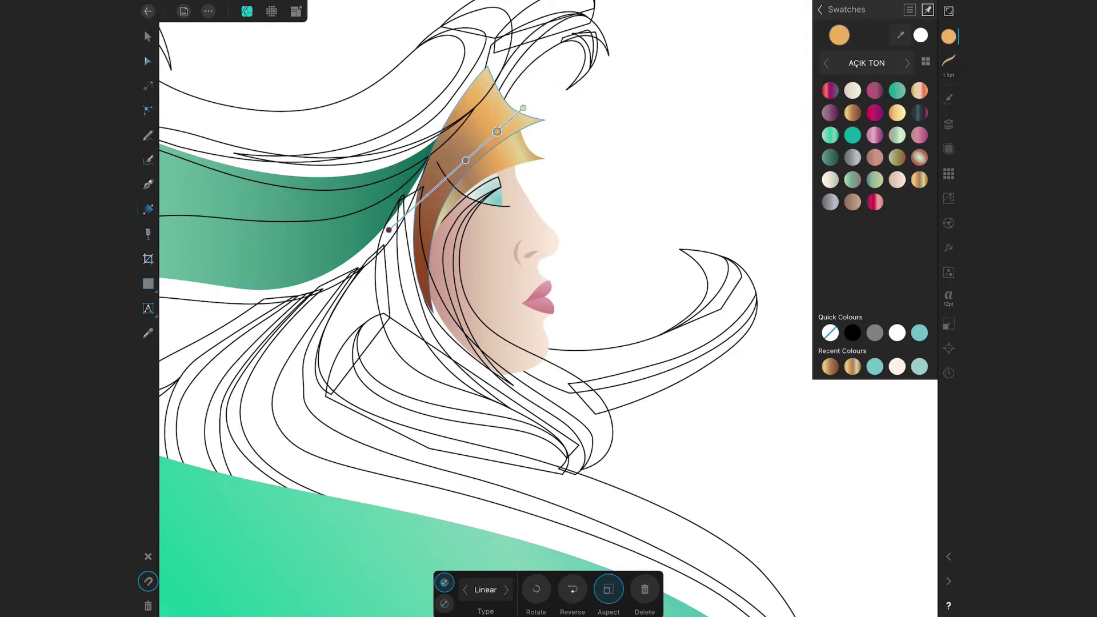
pyautogui.scroll(-3, 475, 308)
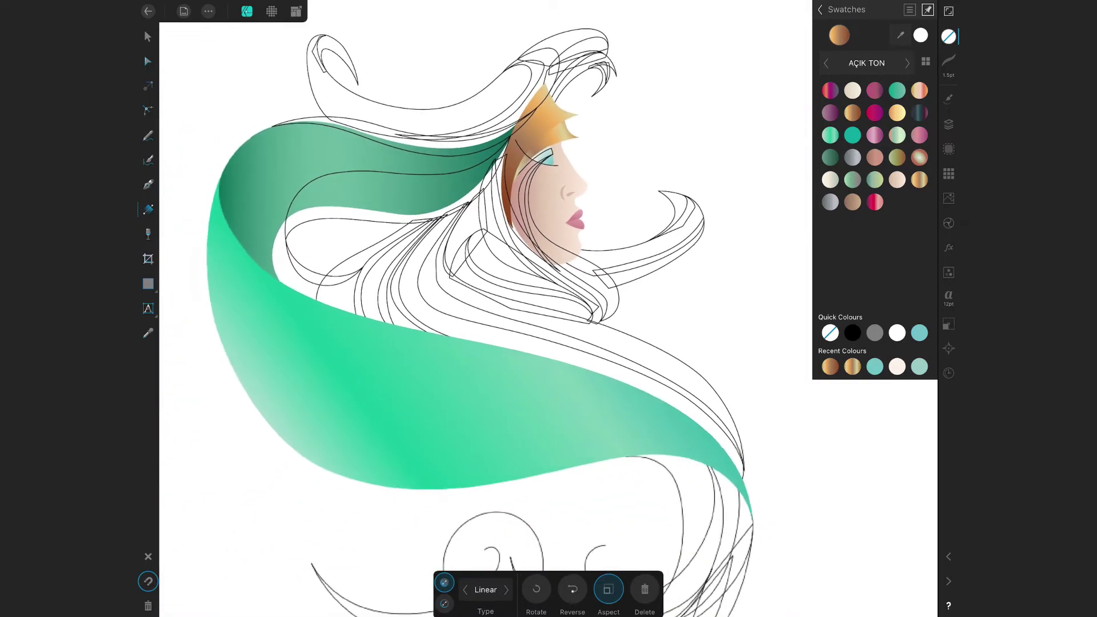
pyautogui.scroll(5, 571, 143)
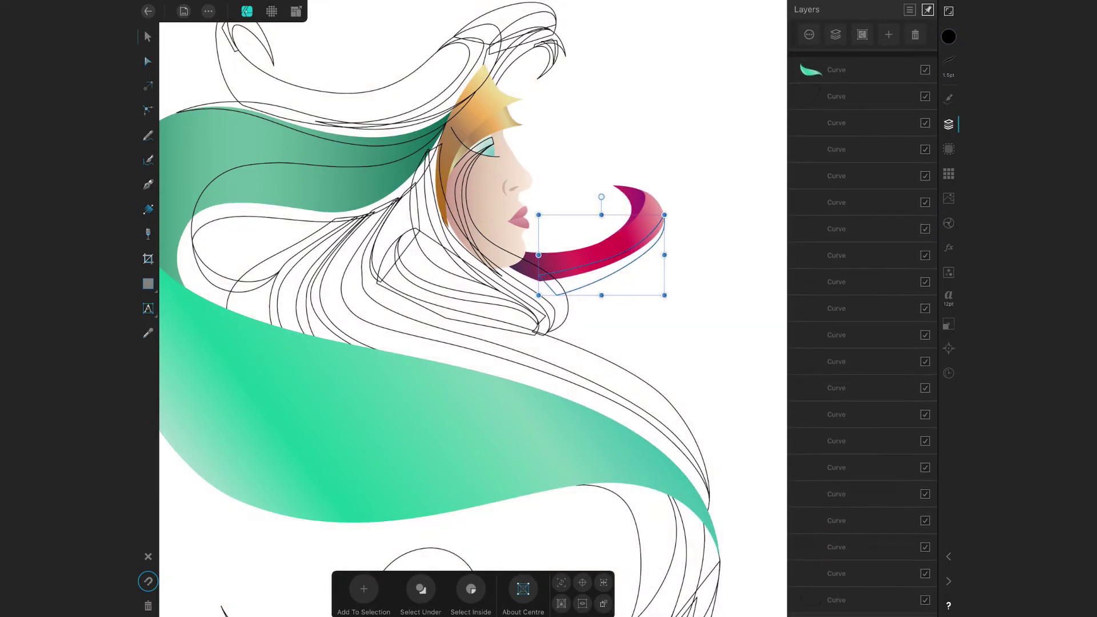
# Reorder a hair curve in the layer stack and tweak the curl and ribbon gradient stops.
pyautogui.moveTo(834, 263); pyautogui.dragTo(834, 497)
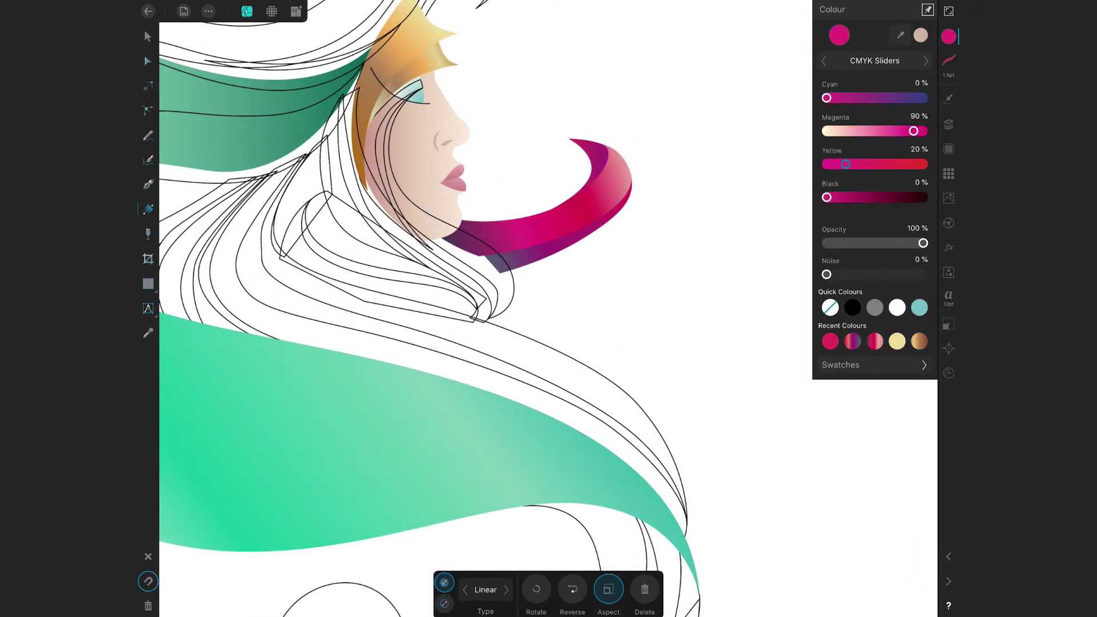
pyautogui.moveTo(914, 131)
pyautogui.mouseDown()
pyautogui.moveTo(901, 131)
pyautogui.moveTo(915, 131)
pyautogui.mouseUp()
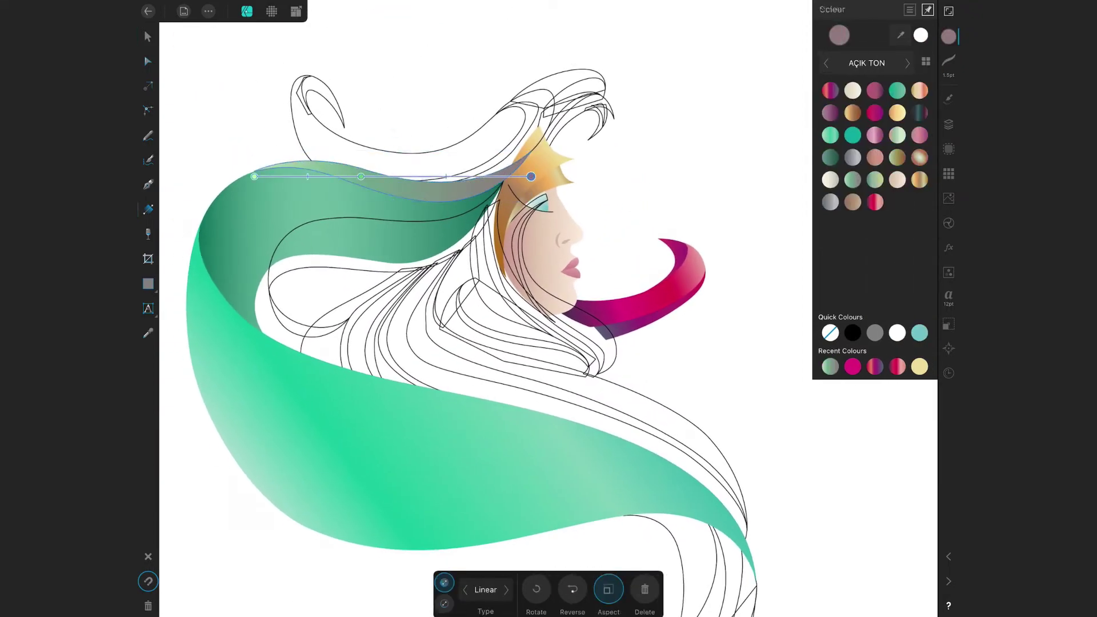
pyautogui.moveTo(857, 97); pyautogui.dragTo(851, 98)
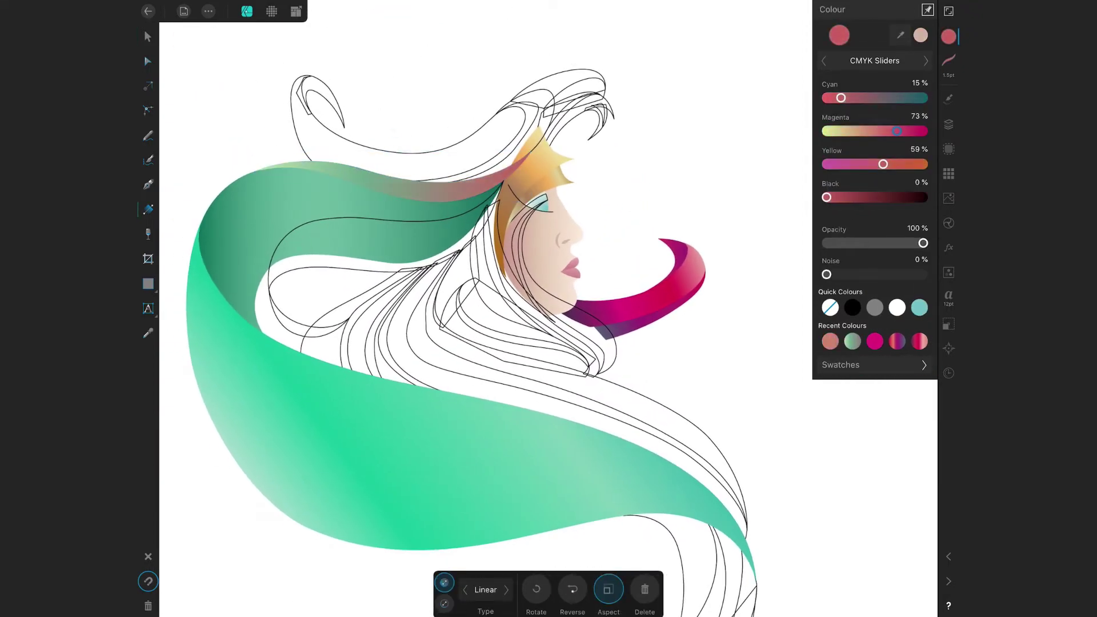
# Fill the arched strand above the head with a magenta gradient swatch.
pyautogui.click(148, 36)
pyautogui.scroll(-2, 491, 320)
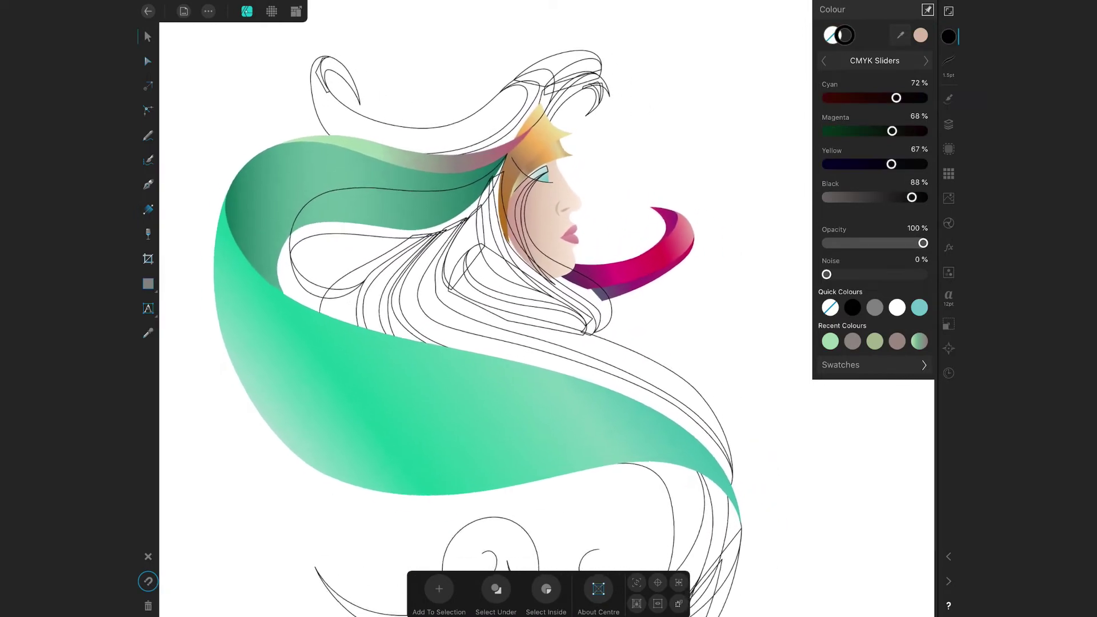
pyautogui.click(457, 134)
pyautogui.click(875, 112)
pyautogui.click(148, 62)
# Fill the top-left hair curl with a magenta swatch.
pyautogui.click(147, 37)
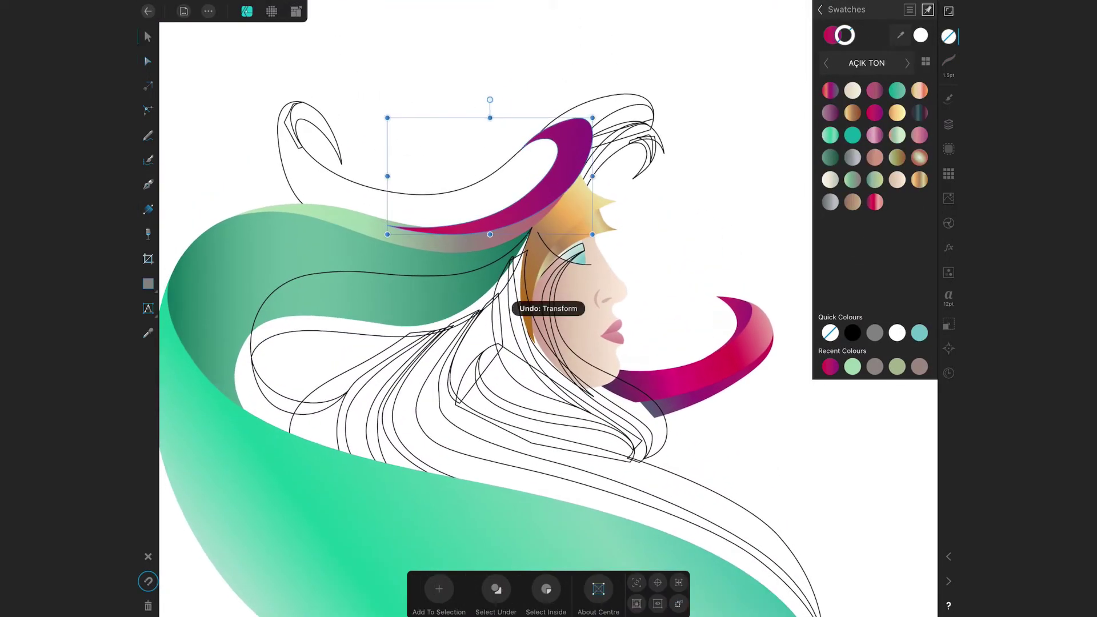
pyautogui.click(297, 126)
pyautogui.click(831, 366)
pyautogui.click(949, 124)
pyautogui.click(949, 173)
pyautogui.scroll(-5, 491, 308)
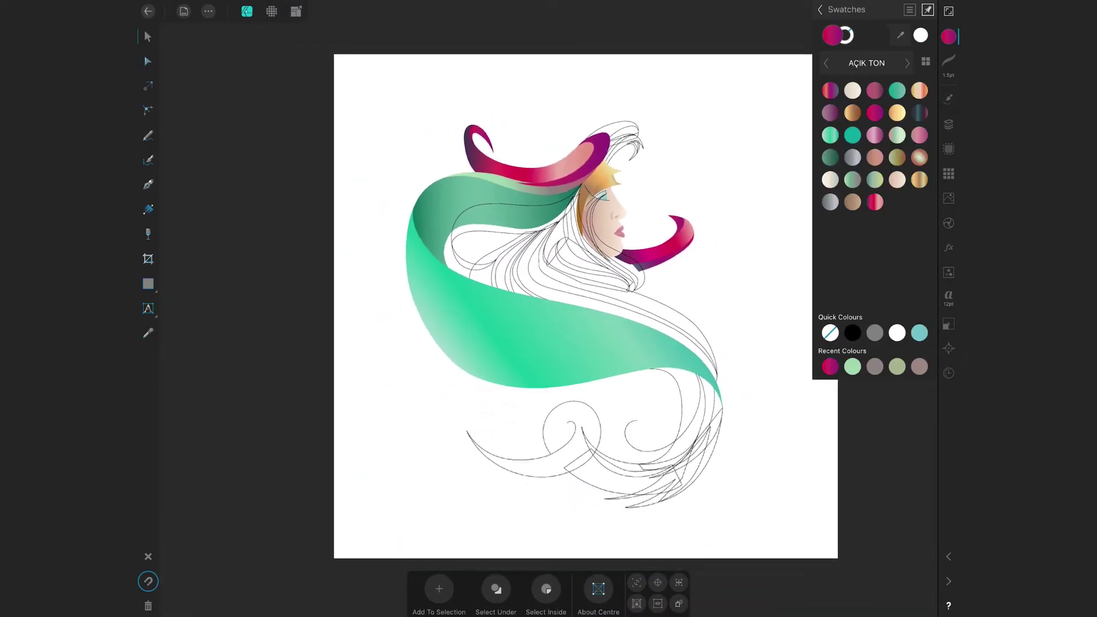
pyautogui.scroll(5, 492, 309)
pyautogui.scroll(3, 492, 308)
pyautogui.scroll(-3, 492, 308)
pyautogui.scroll(2, 492, 309)
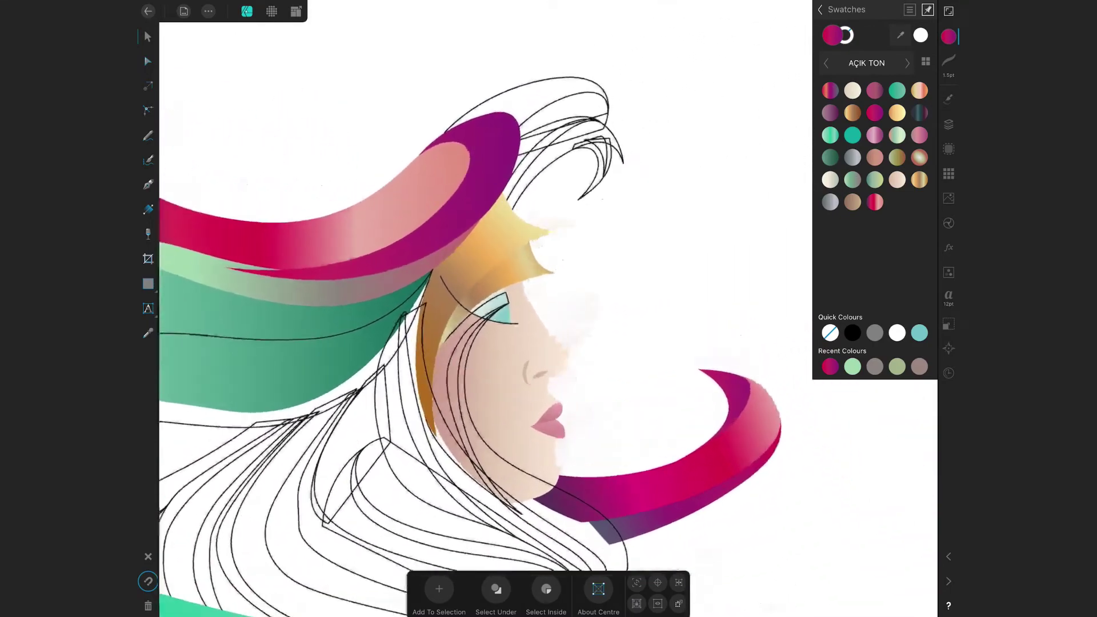
# Move the curl's two outline curve layers below Layer1 in the Layers panel.
pyautogui.moveTo(649, 94); pyautogui.dragTo(503, 215)
pyautogui.click(949, 124)
pyautogui.moveTo(858, 309); pyautogui.dragTo(812, 543)
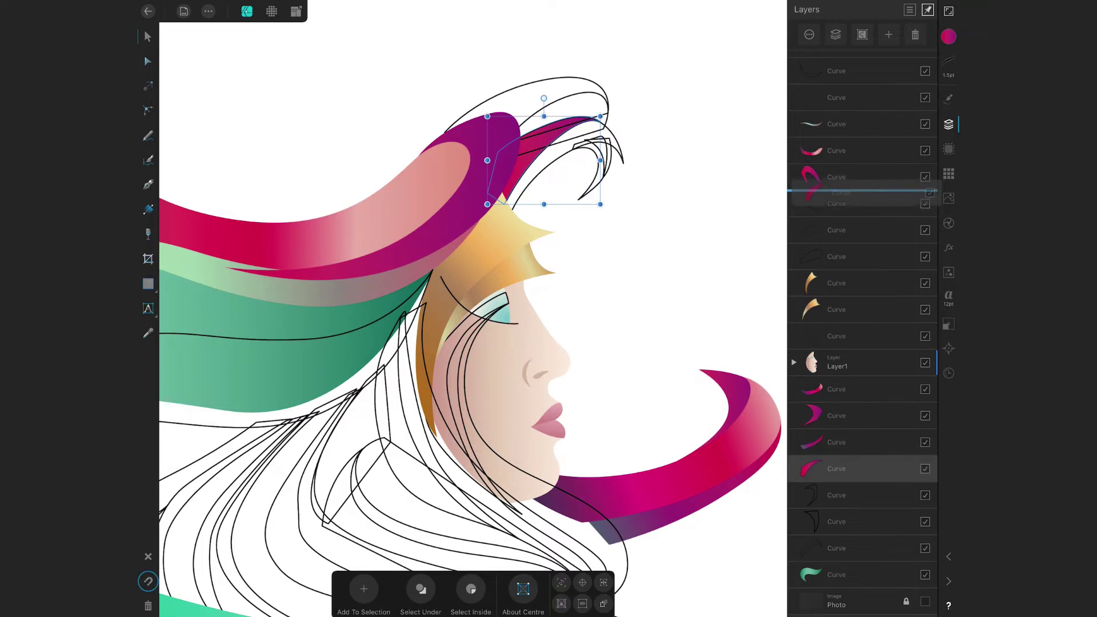
pyautogui.moveTo(857, 242); pyautogui.dragTo(858, 537)
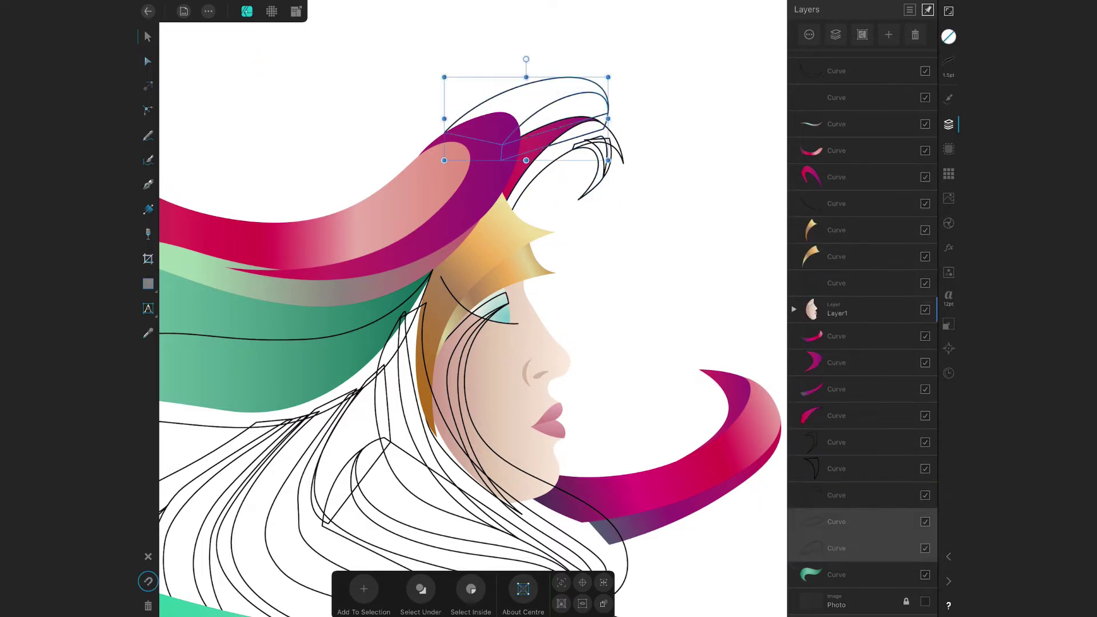
pyautogui.scroll(-2, 469, 309)
pyautogui.scroll(1, 469, 309)
# Give the wide top hair band a pink-to-magenta gradient and adjust its stop colour.
pyautogui.click(503, 109)
pyautogui.click(948, 36)
pyautogui.click(148, 209)
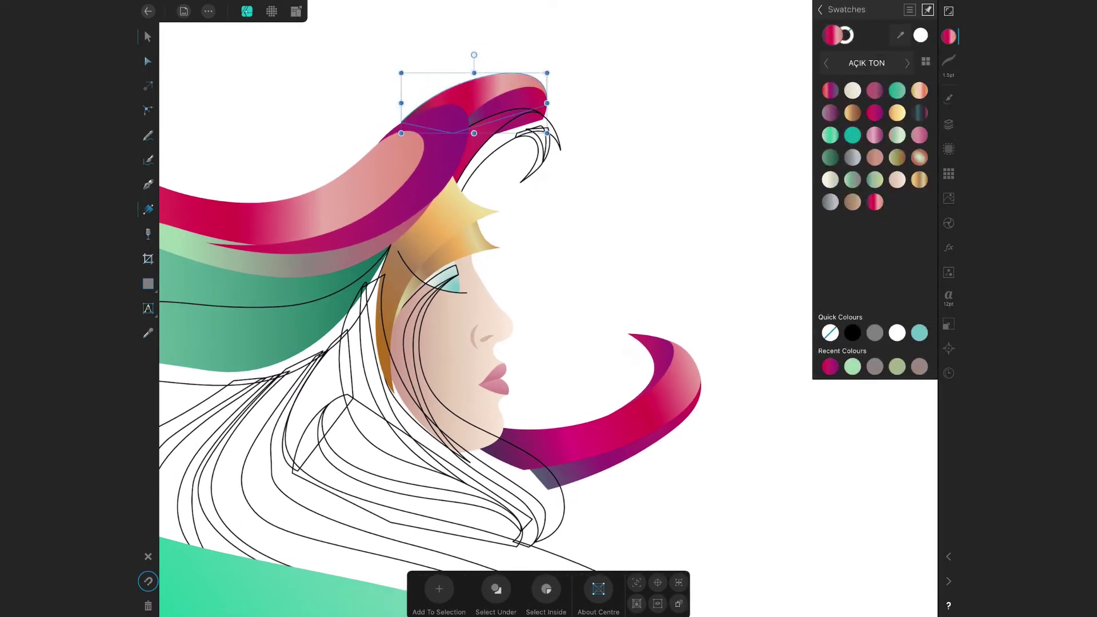
pyautogui.moveTo(436, 138); pyautogui.dragTo(547, 83)
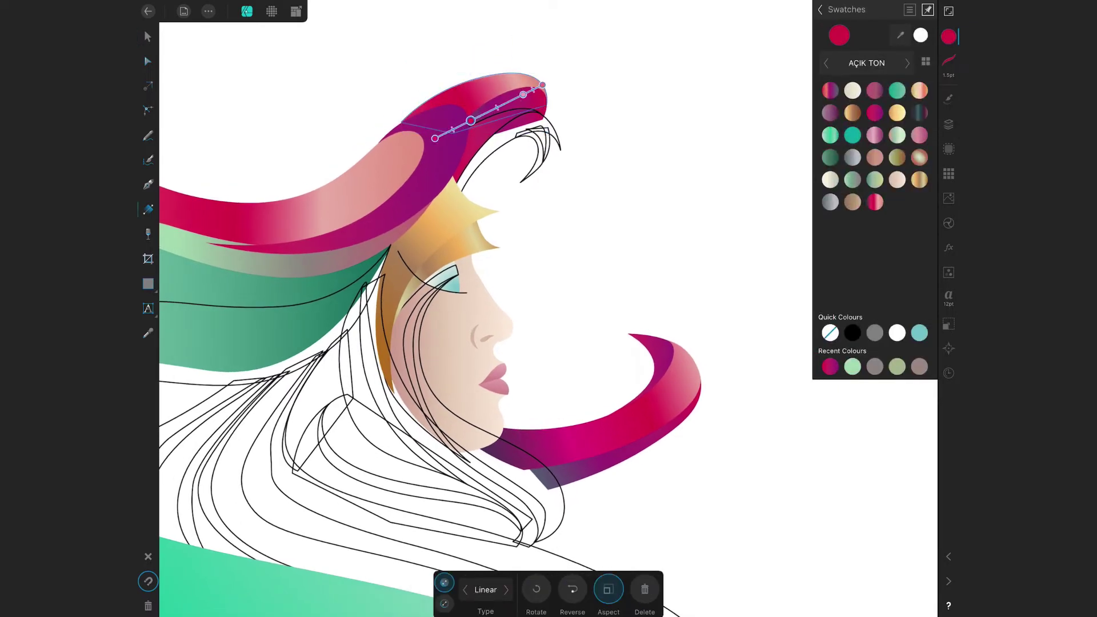
pyautogui.click(821, 10)
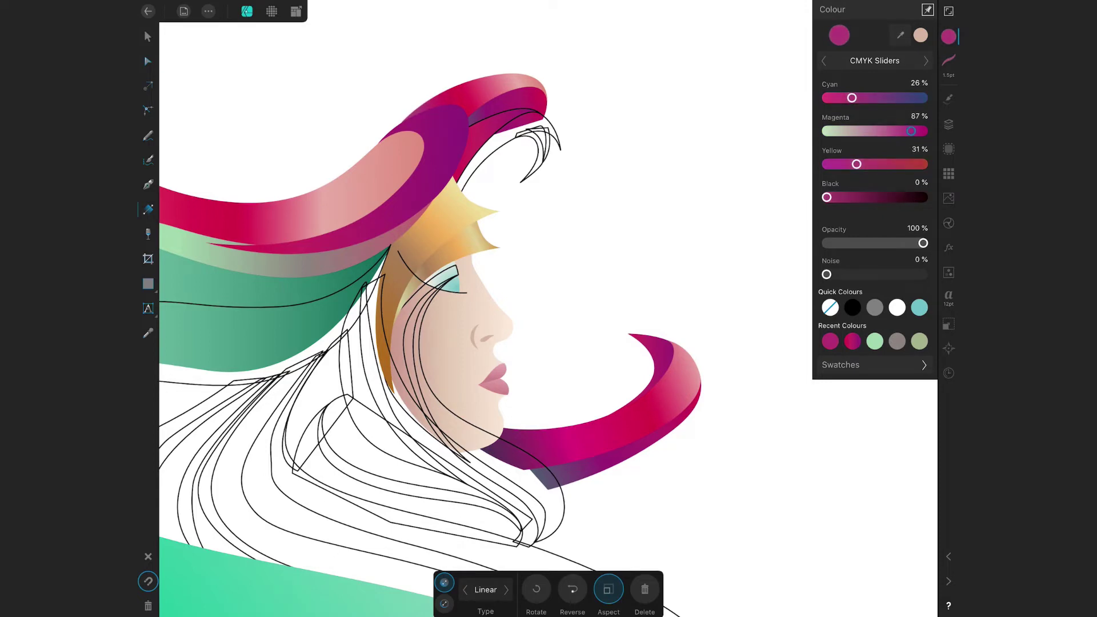
# Redraw the inner purple band's gradient to end in pink, then select the curved lock outline.
pyautogui.press('a')
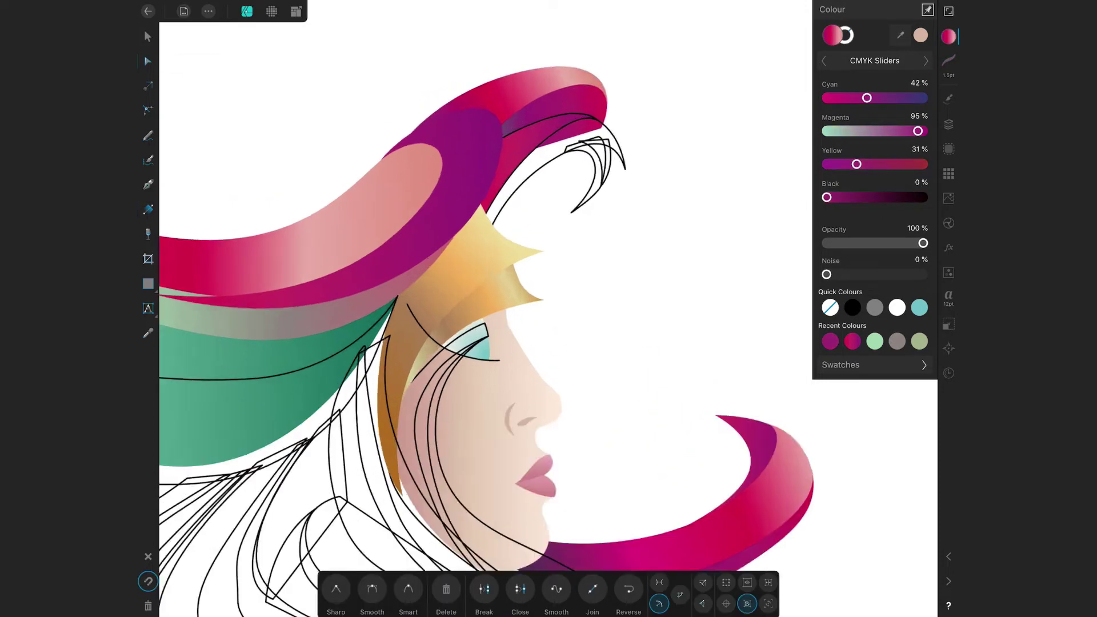
pyautogui.scroll(5, 486, 229)
pyautogui.click(571, 263)
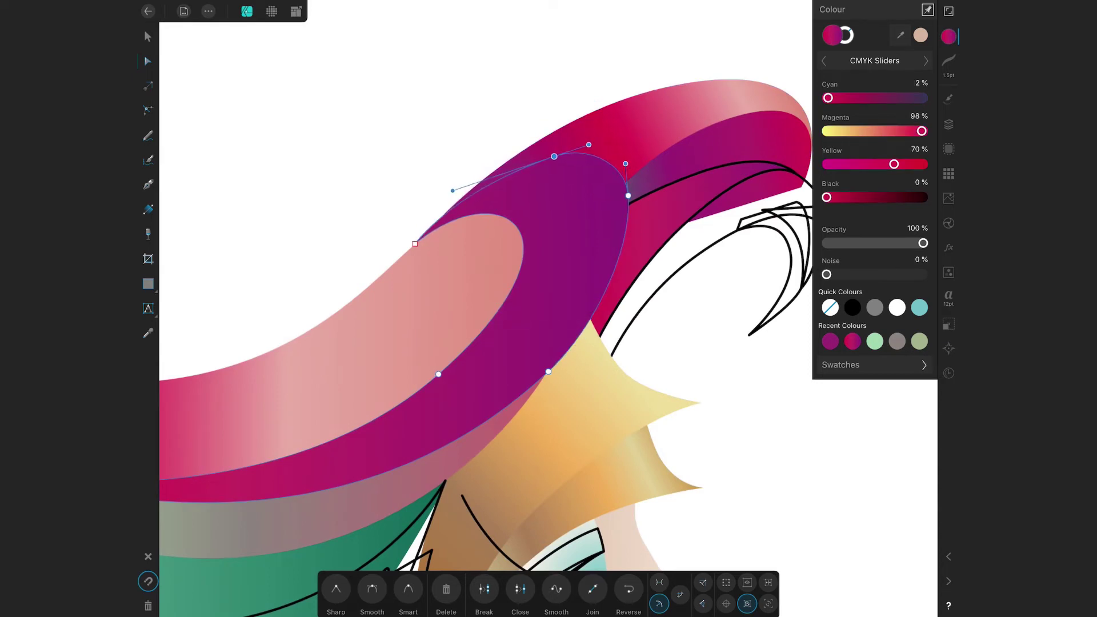
pyautogui.click(658, 120)
pyautogui.scroll(-5, 486, 286)
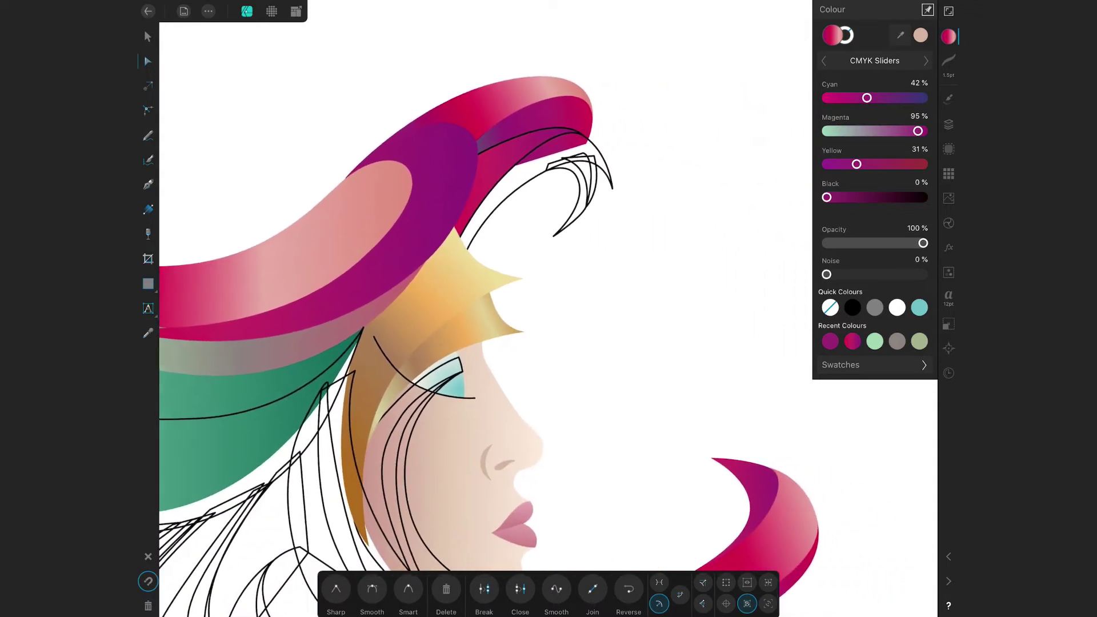
pyautogui.press('g')
pyautogui.moveTo(922, 131); pyautogui.dragTo(901, 131)
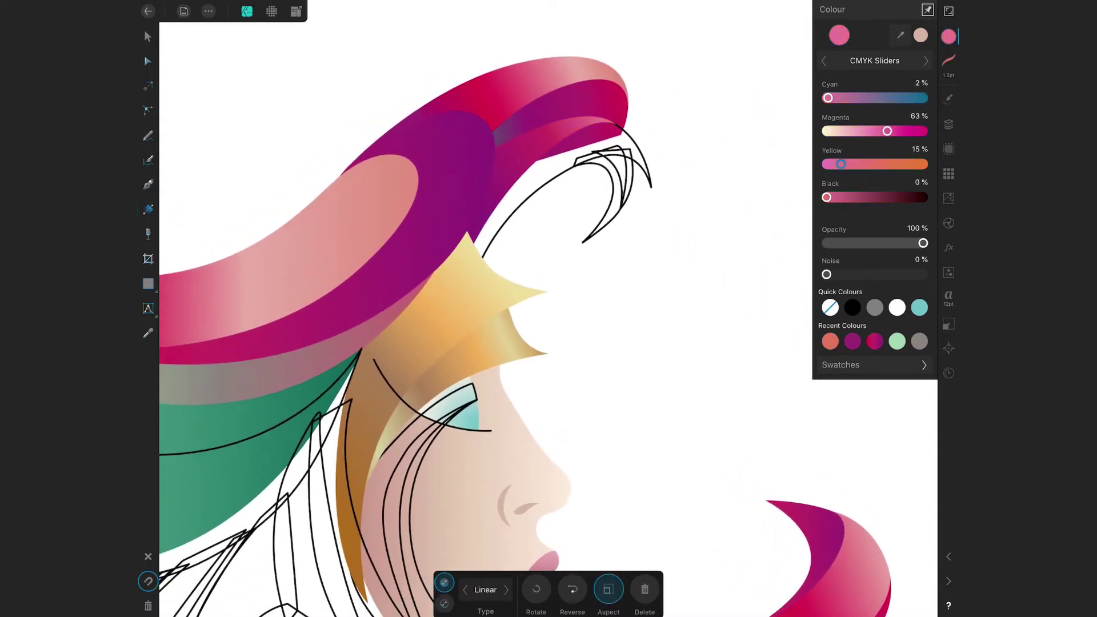
pyautogui.click(571, 189)
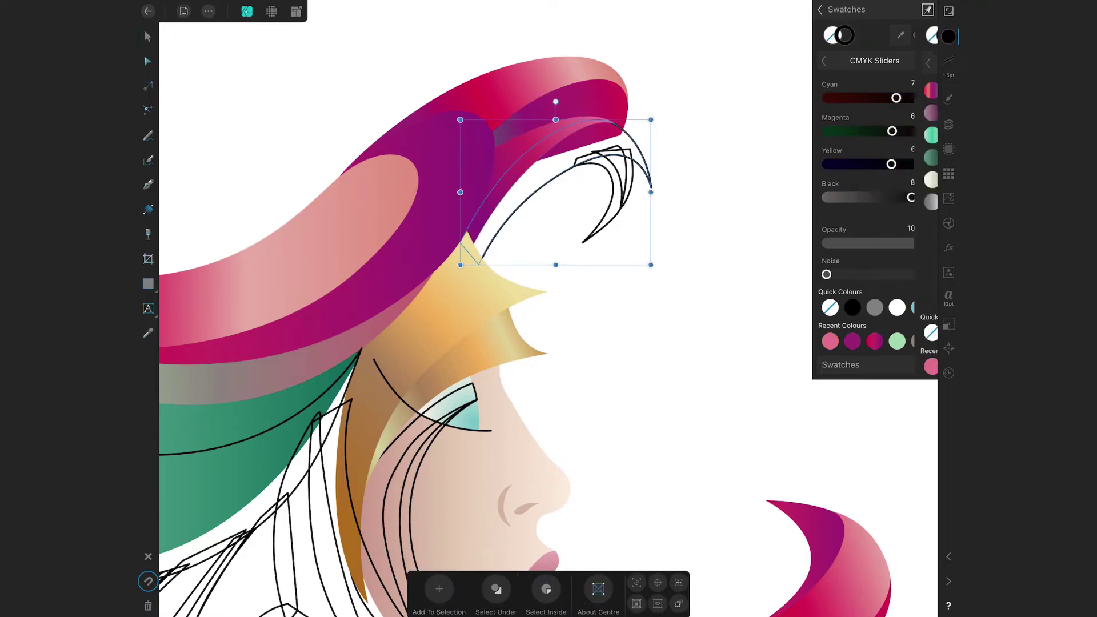
# Apply a pink gradient swatch across the curved hair lock.
pyautogui.moveTo(479, 249); pyautogui.dragTo(642, 137)
pyautogui.click(841, 365)
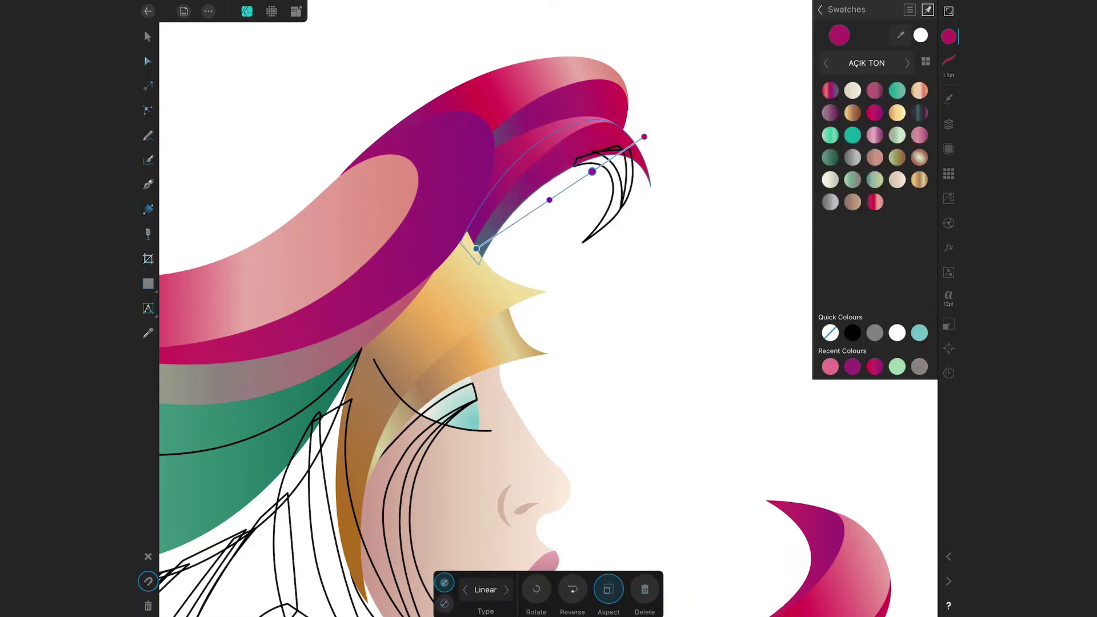
pyautogui.click(147, 37)
pyautogui.click(949, 124)
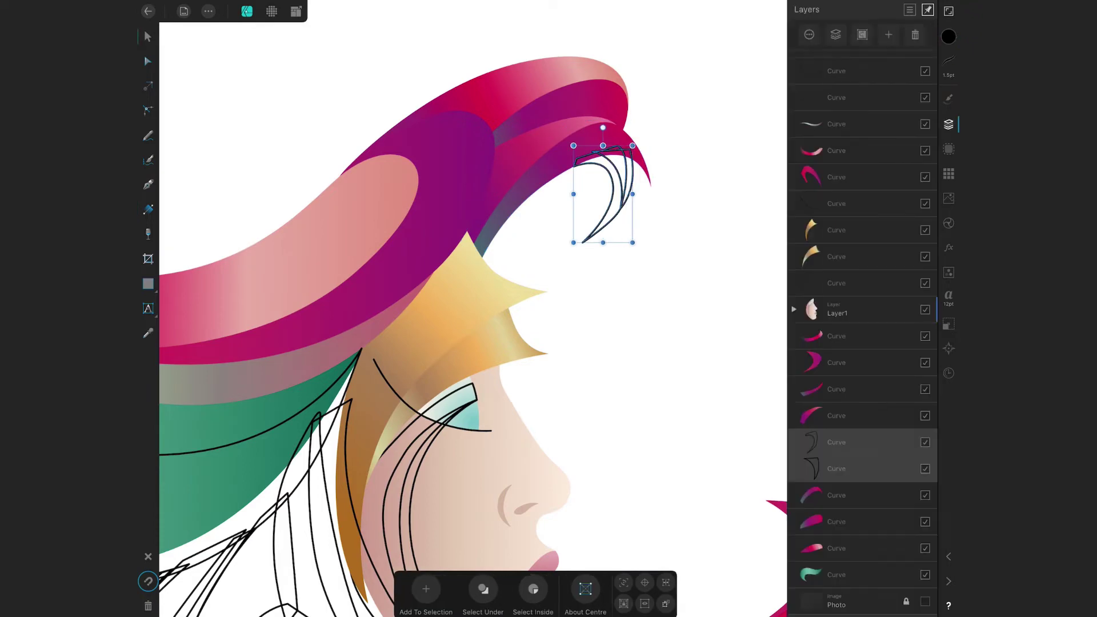
pyautogui.scroll(3, 474, 309)
pyautogui.scroll(-2, 473, 309)
# Run a vertical purple-to-pink gradient down the lock and adjust its end stop colour.
pyautogui.click(147, 209)
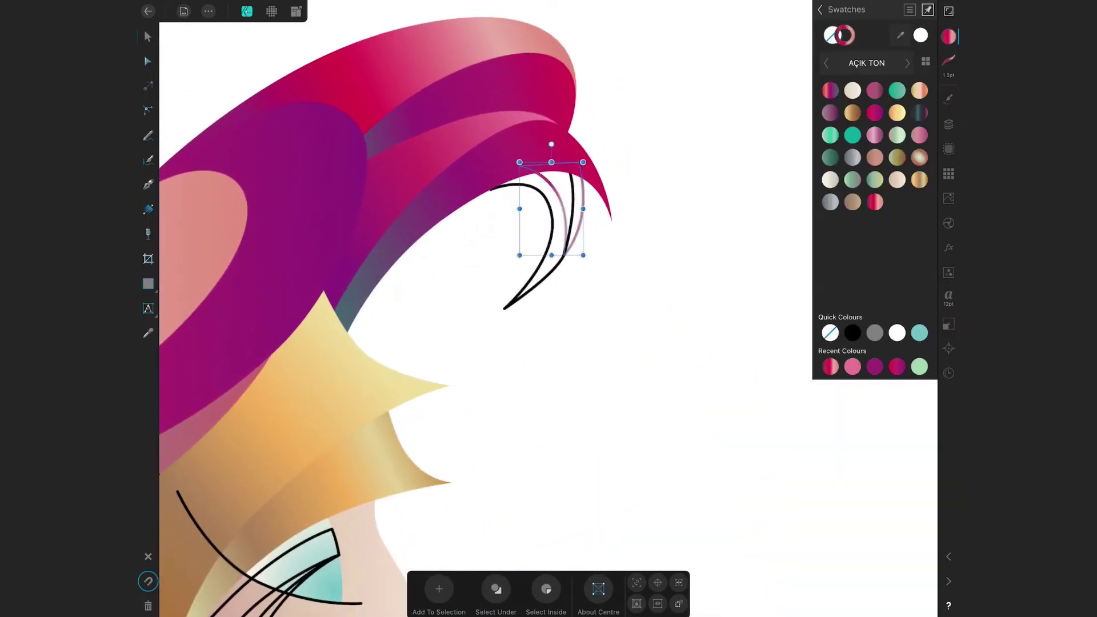
pyautogui.moveTo(558, 164); pyautogui.dragTo(589, 244)
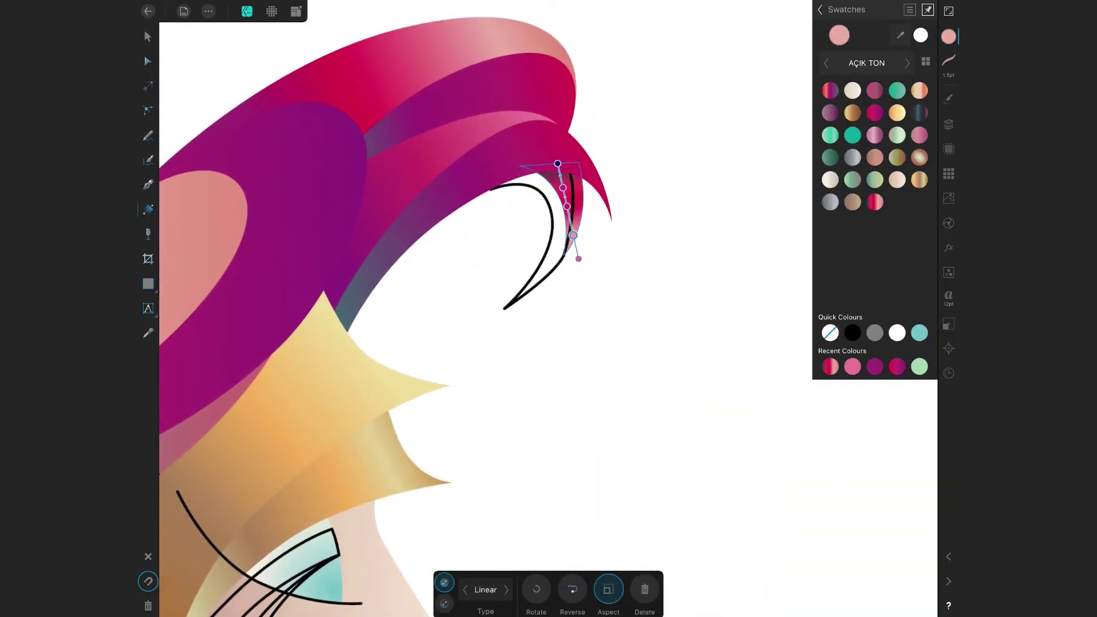
pyautogui.click(949, 124)
pyautogui.click(949, 173)
pyautogui.moveTo(550, 179); pyautogui.dragTo(551, 293)
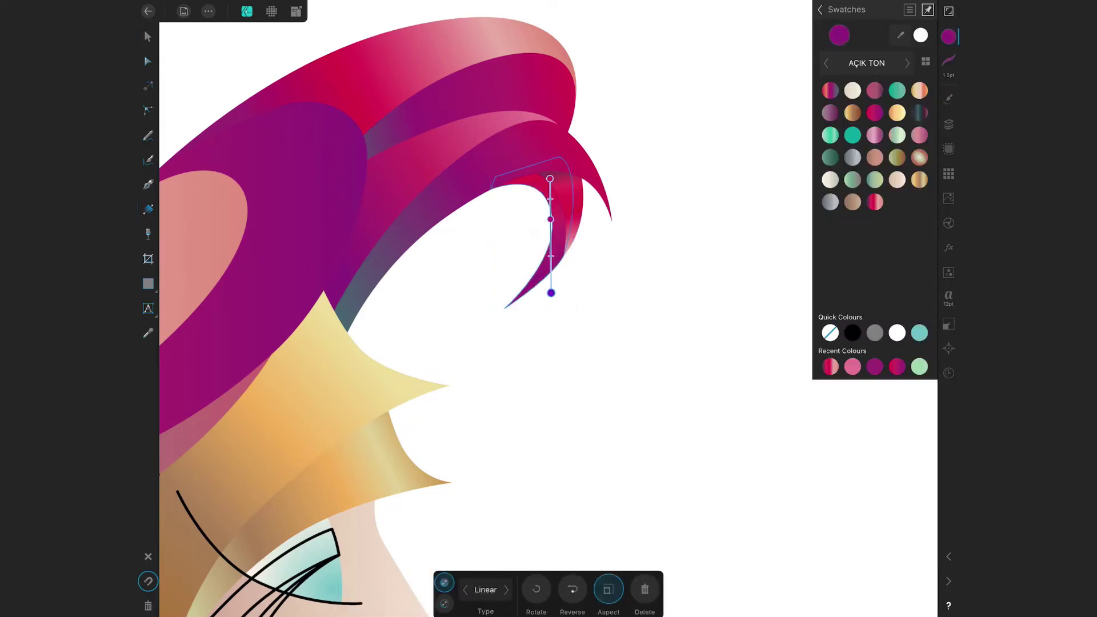
pyautogui.click(536, 218)
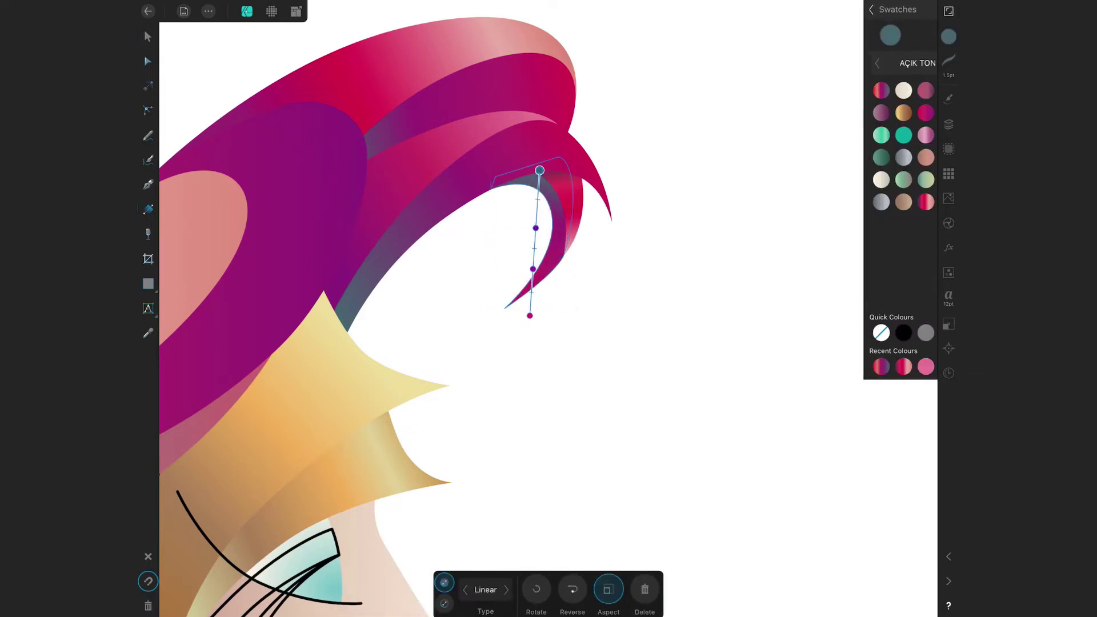
pyautogui.click(821, 10)
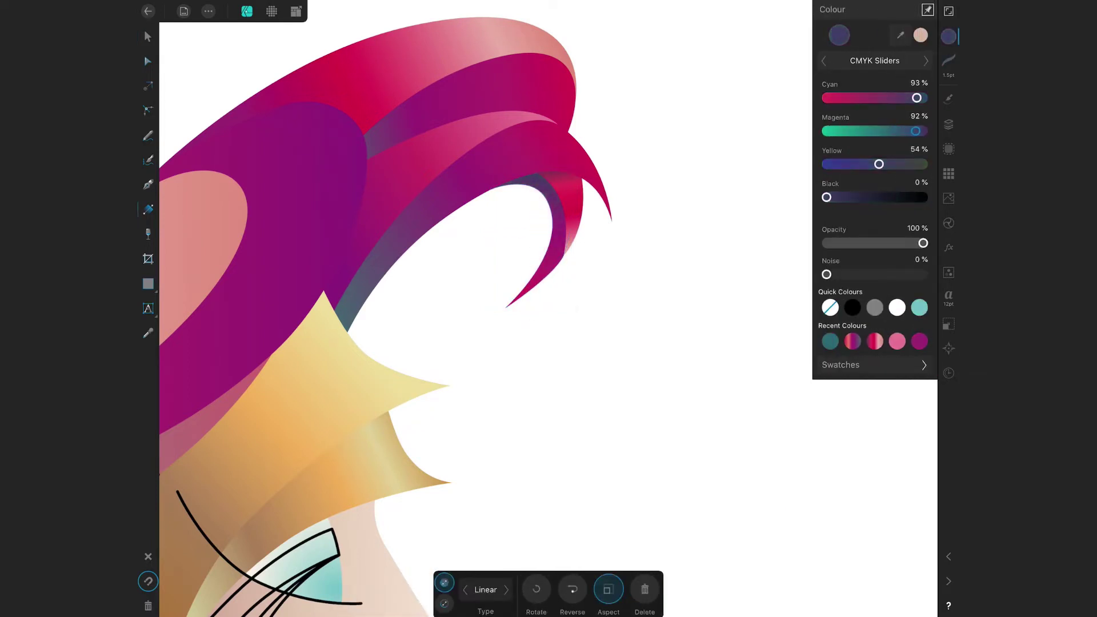
# Lay a pink gradient along the hair strand over the green ribbon.
pyautogui.press('a')
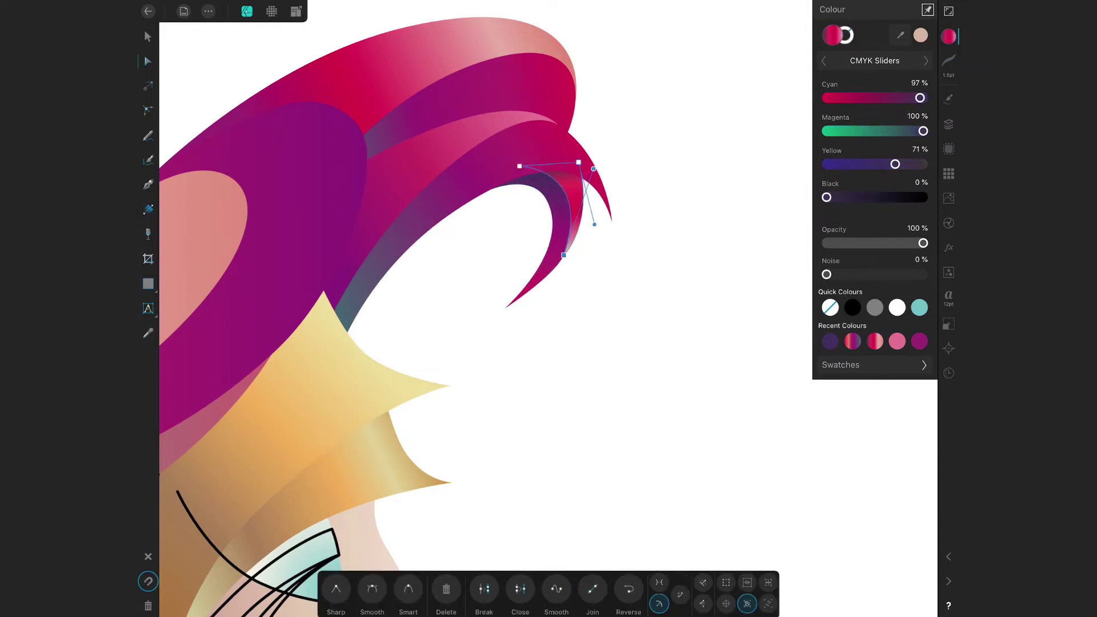
pyautogui.press('g')
pyautogui.scroll(3, 645, 179)
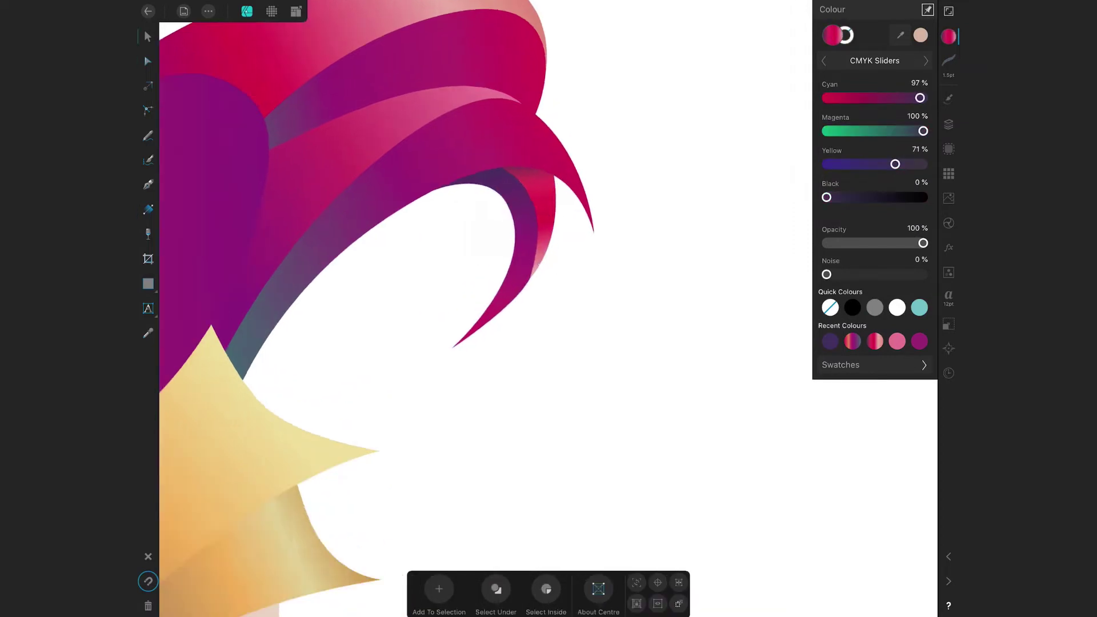
pyautogui.press('a')
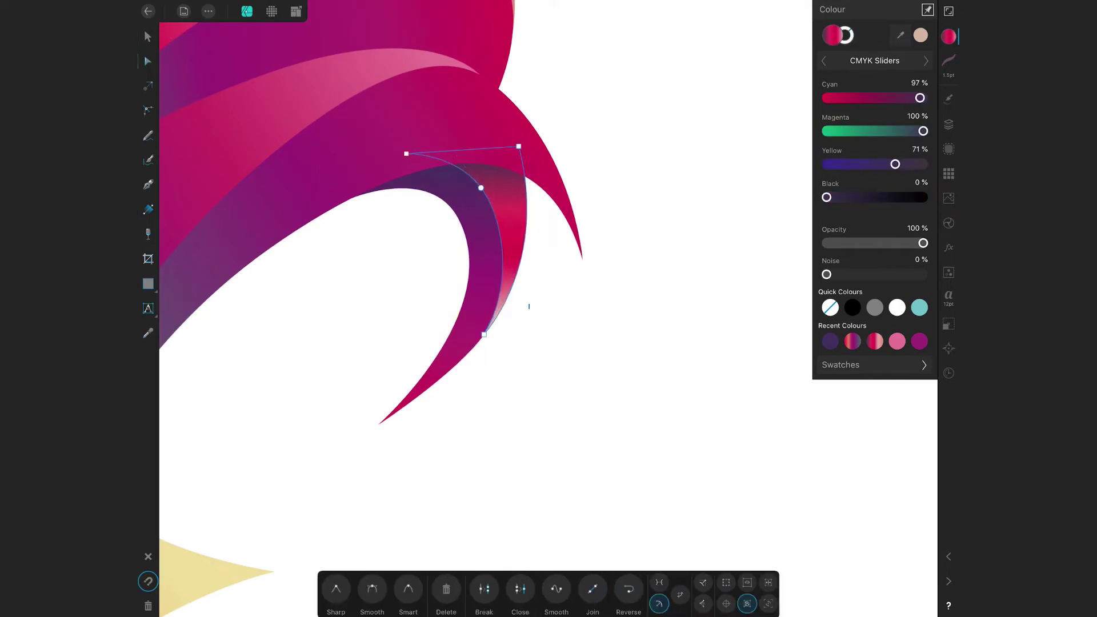
pyautogui.press('v')
pyautogui.scroll(-5, 548, 309)
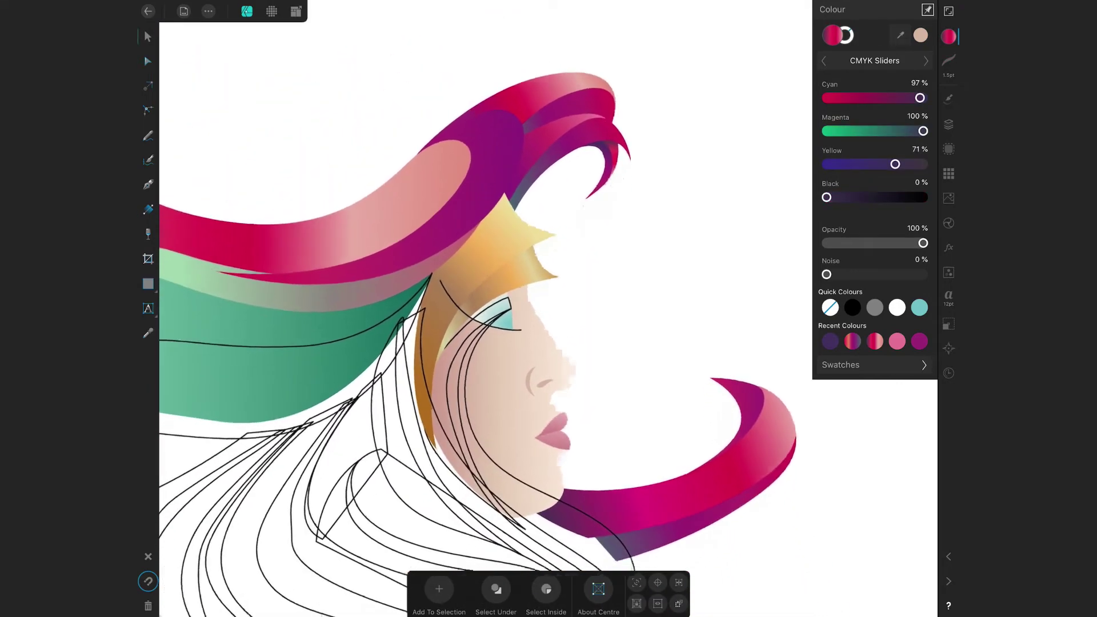
pyautogui.scroll(-2, 549, 309)
pyautogui.scroll(-2, 548, 308)
pyautogui.scroll(-2, 549, 308)
pyautogui.scroll(-1, 549, 309)
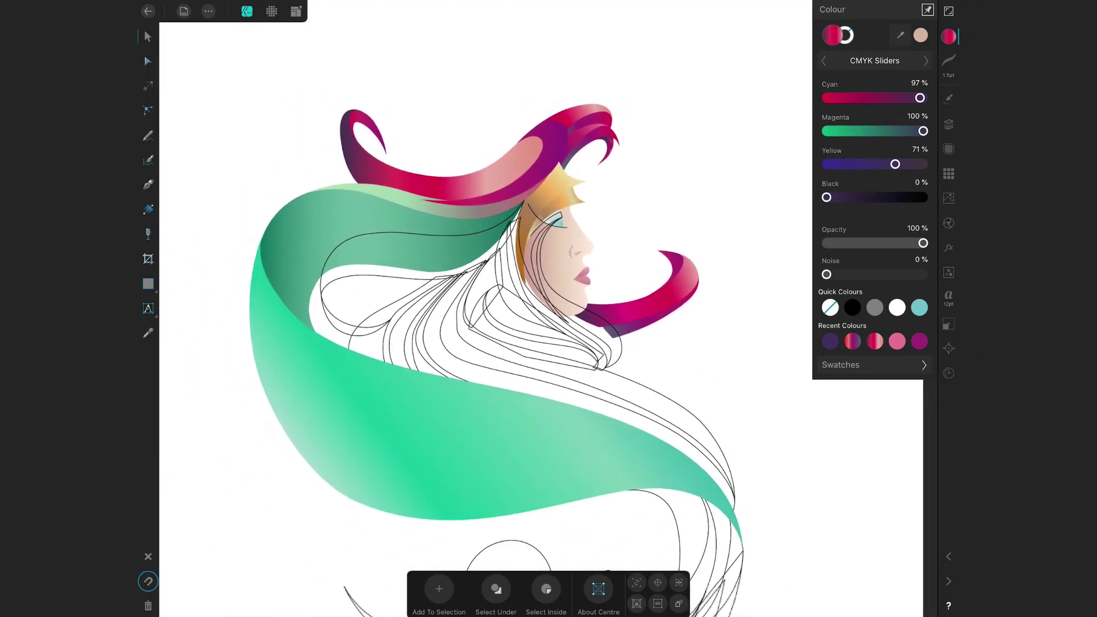
pyautogui.press('g')
pyautogui.moveTo(308, 252); pyautogui.dragTo(527, 224)
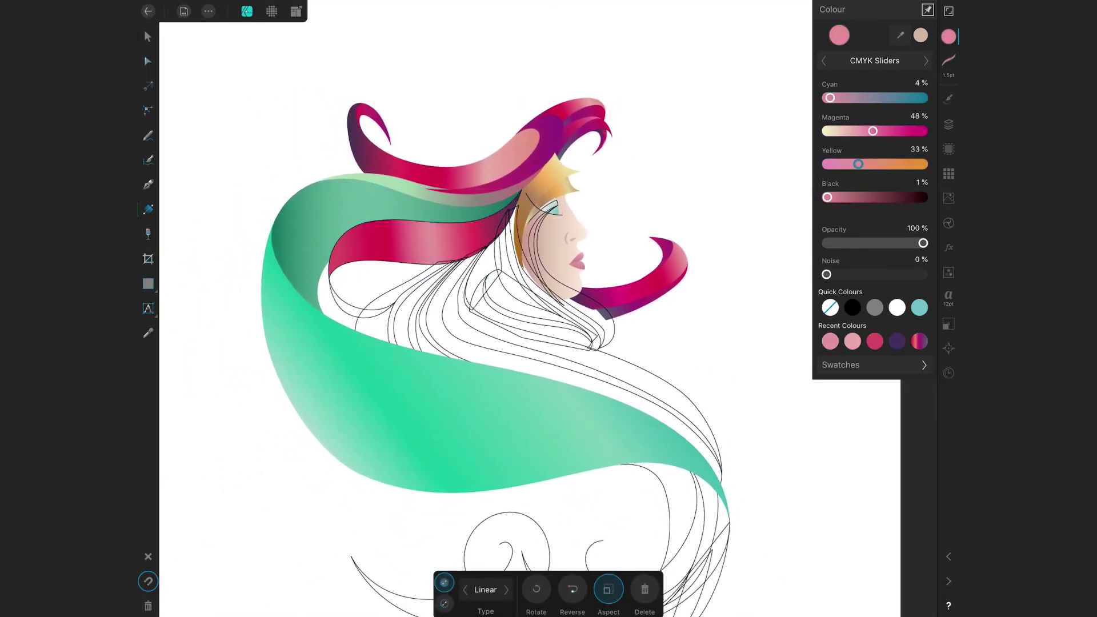
# Raise the pink strand and its small end curve higher in the layer stack.
pyautogui.press('v')
pyautogui.click(949, 124)
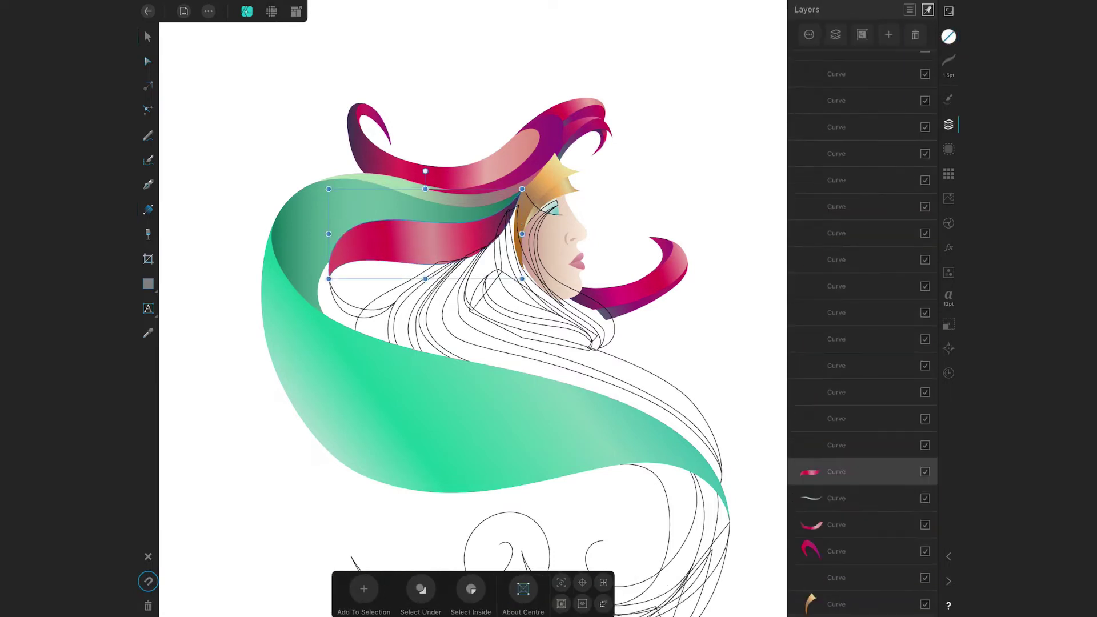
pyautogui.moveTo(837, 488); pyautogui.dragTo(837, 69)
pyautogui.moveTo(836, 515); pyautogui.dragTo(837, 148)
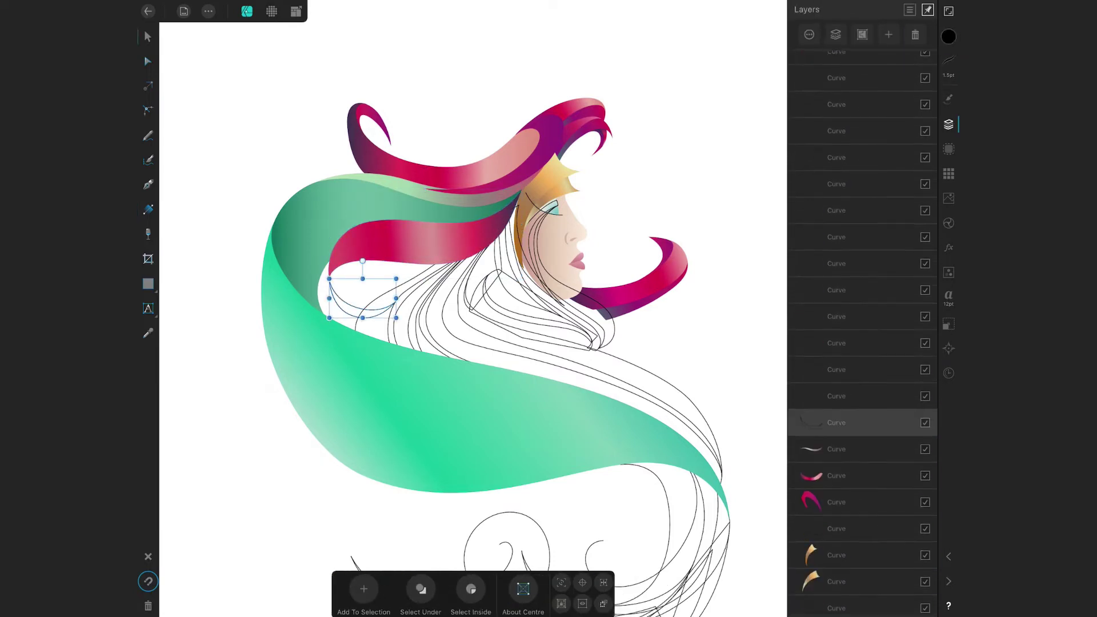
pyautogui.click(949, 37)
pyautogui.scroll(5, 355, 286)
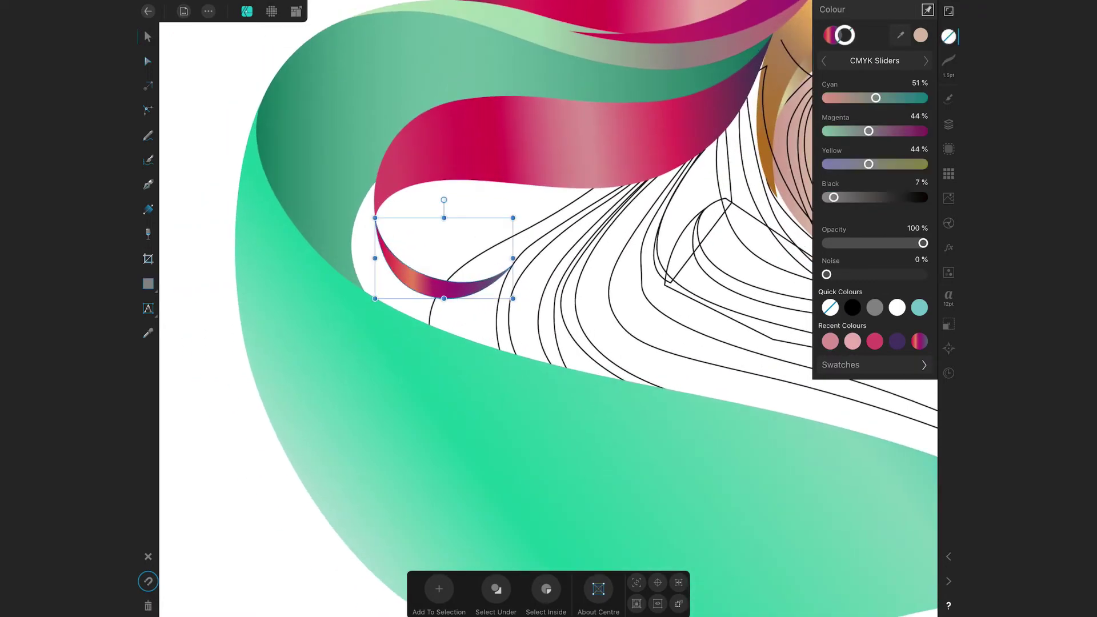
pyautogui.scroll(5, 355, 286)
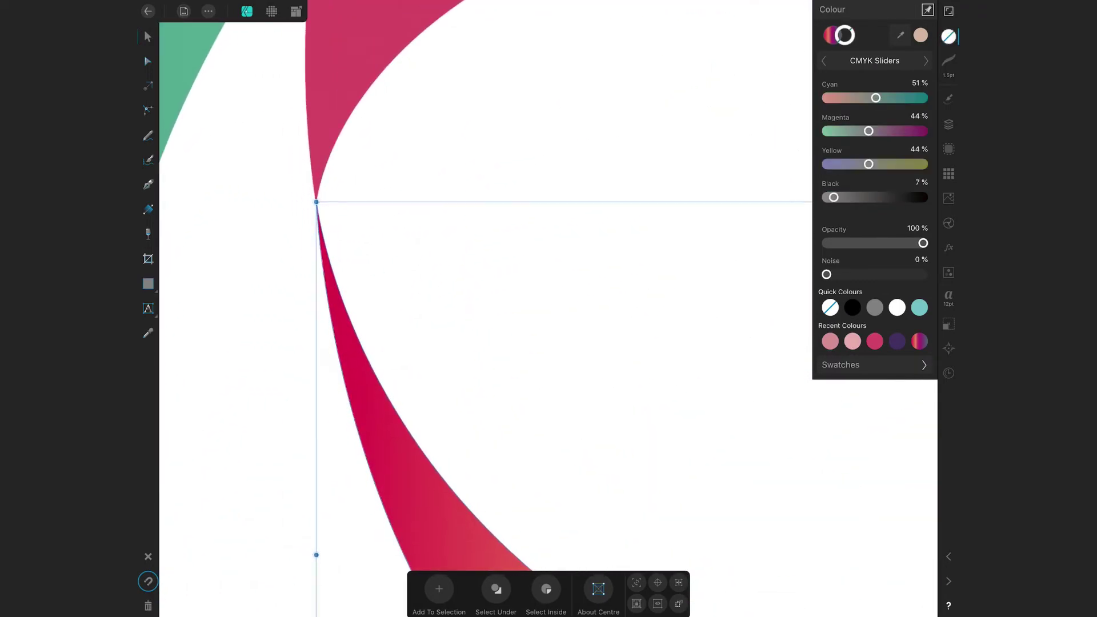
# Reshape the pink strand's tip by moving its node and shift its gradient end to muted purple.
pyautogui.moveTo(315, 199); pyautogui.dragTo(357, 245)
pyautogui.scroll(-5, 358, 245)
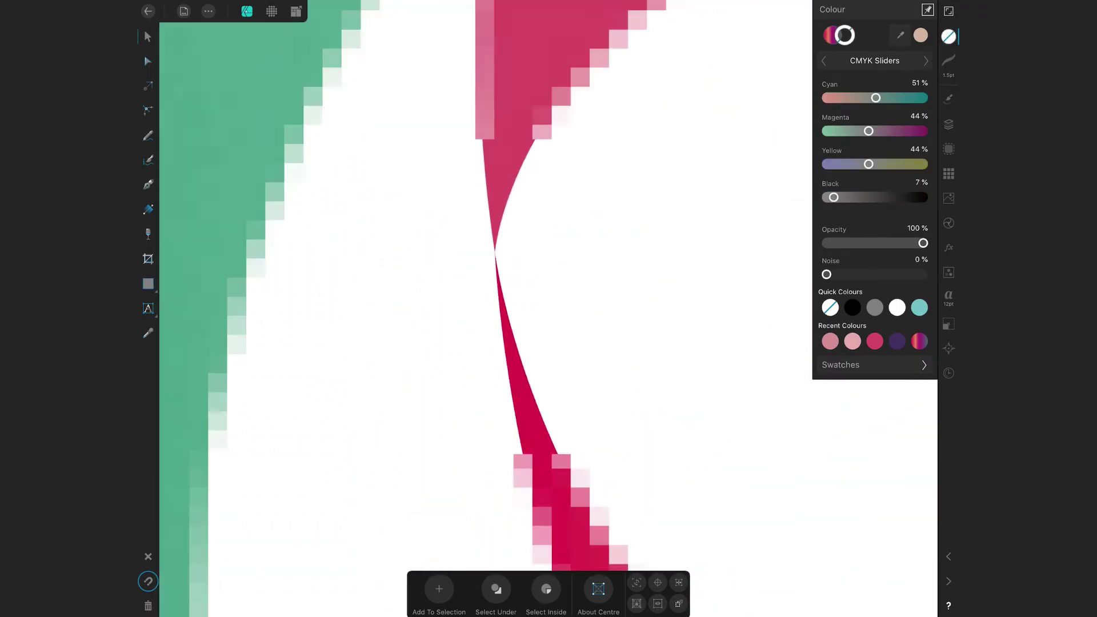
pyautogui.scroll(-5, 357, 245)
pyautogui.scroll(-3, 572, 286)
pyautogui.scroll(5, 572, 286)
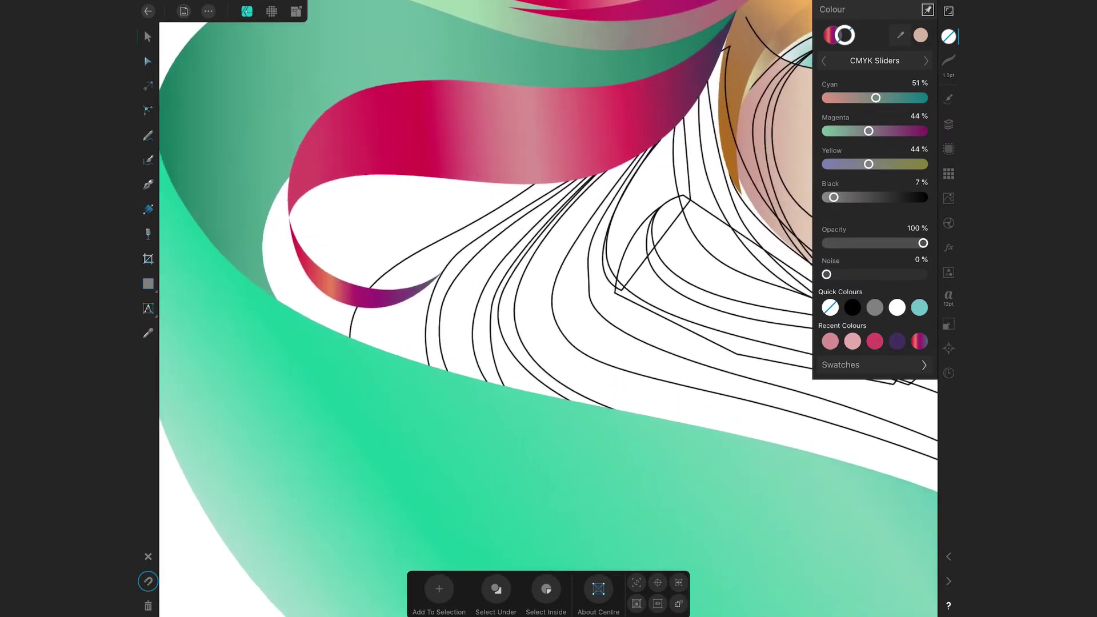
pyautogui.click(148, 209)
pyautogui.scroll(-3, 549, 229)
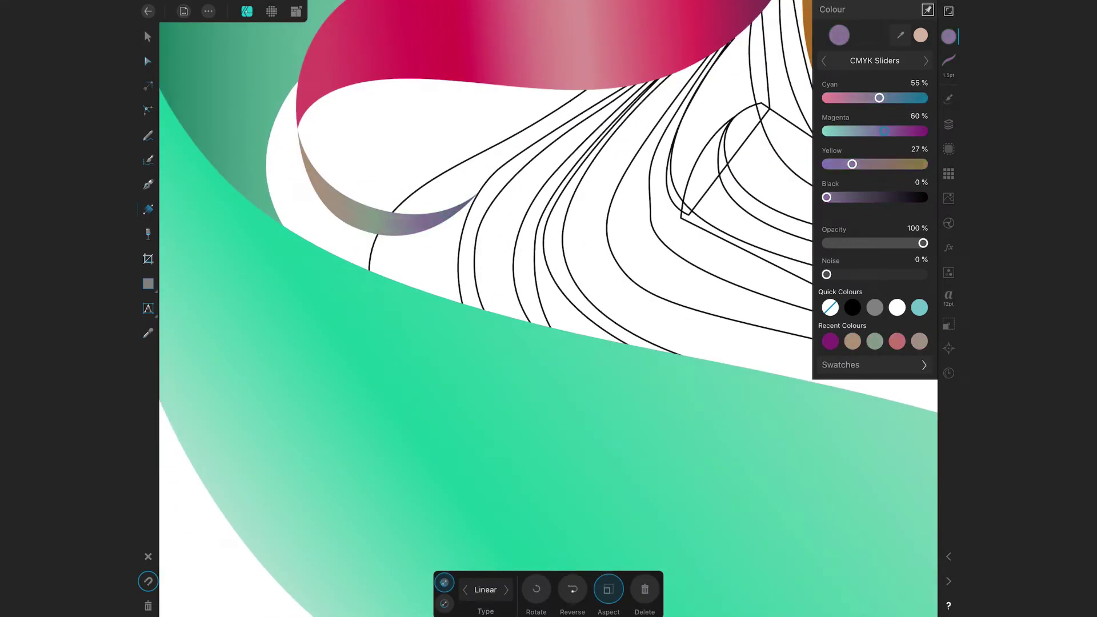
pyautogui.press('v')
pyautogui.scroll(-5, 492, 309)
pyautogui.scroll(-3, 491, 308)
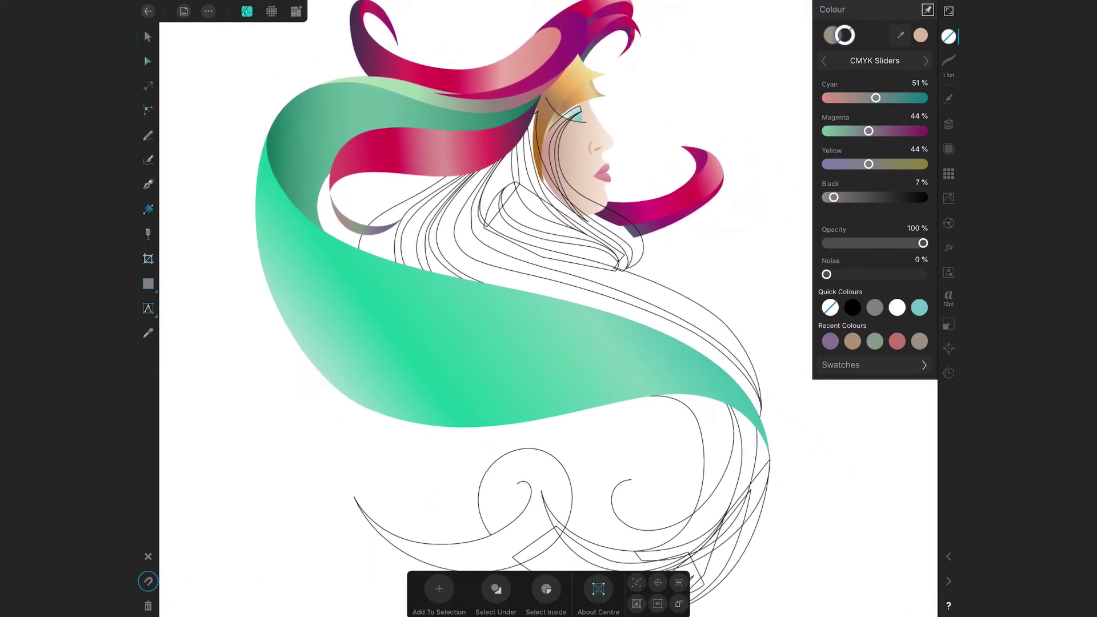
pyautogui.press('F7')
pyautogui.scroll(2, 574, 188)
pyautogui.click(540, 189)
# Collapse the face group and move it to a new position in the layer stack.
pyautogui.click(794, 150)
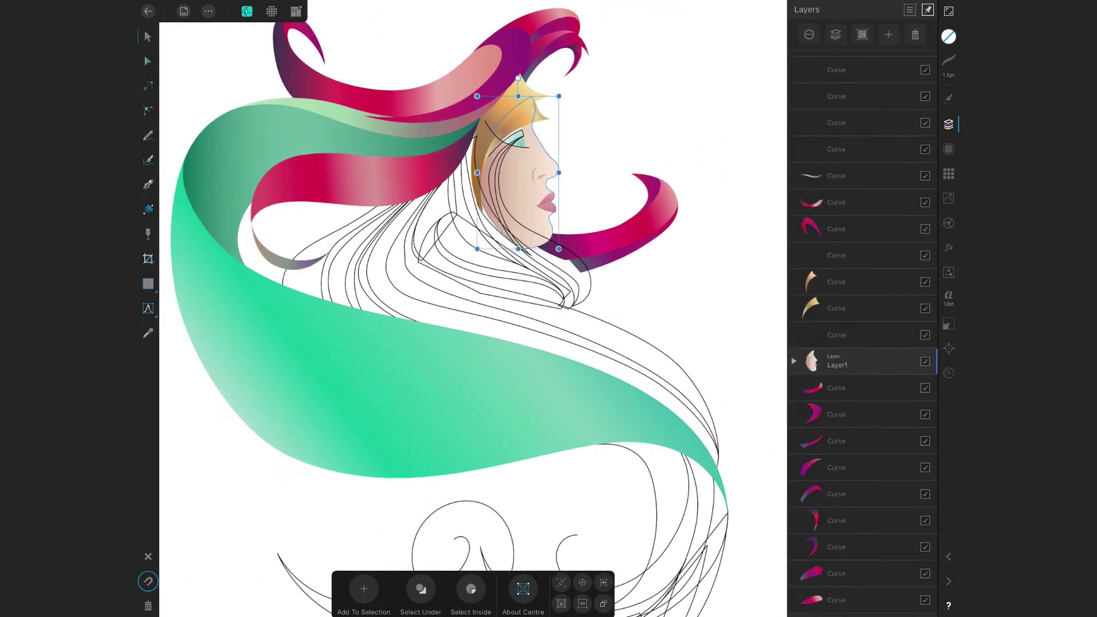
pyautogui.moveTo(838, 292); pyautogui.dragTo(834, 371)
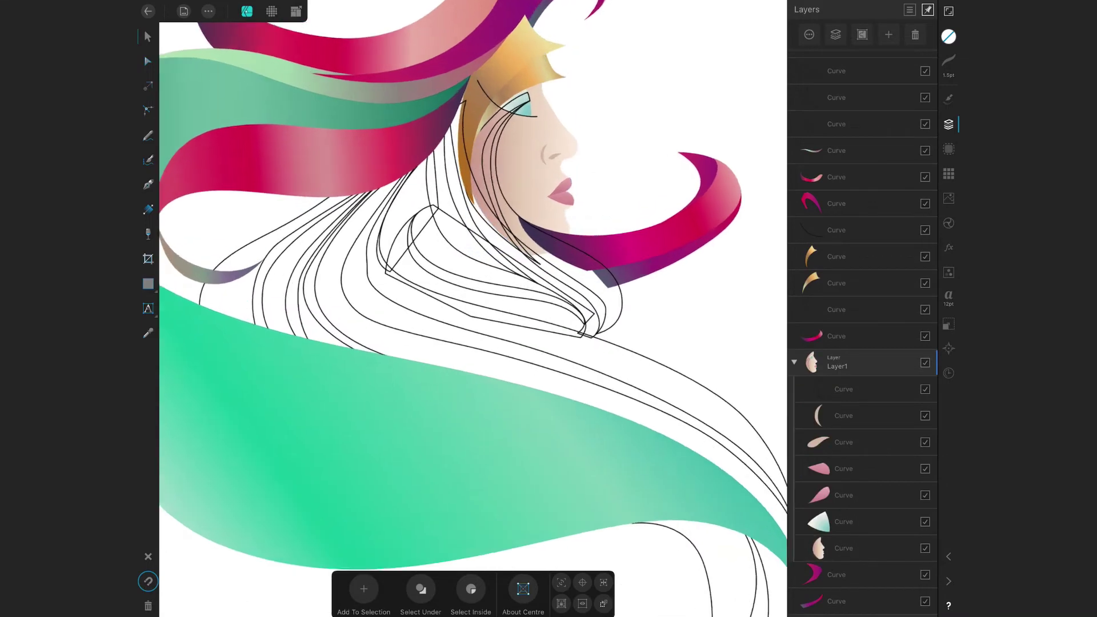
pyautogui.scroll(2, 473, 309)
pyautogui.scroll(-2, 474, 308)
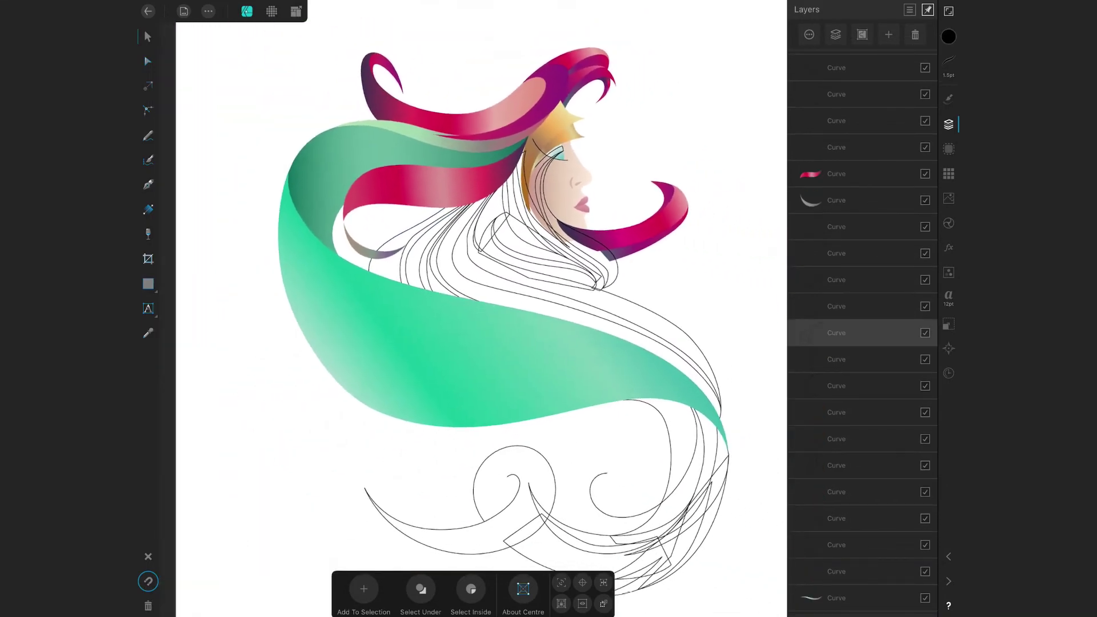
# Select a hair strand behind the face and turn on the split vector/outline view.
pyautogui.click(400, 245)
pyautogui.click(949, 36)
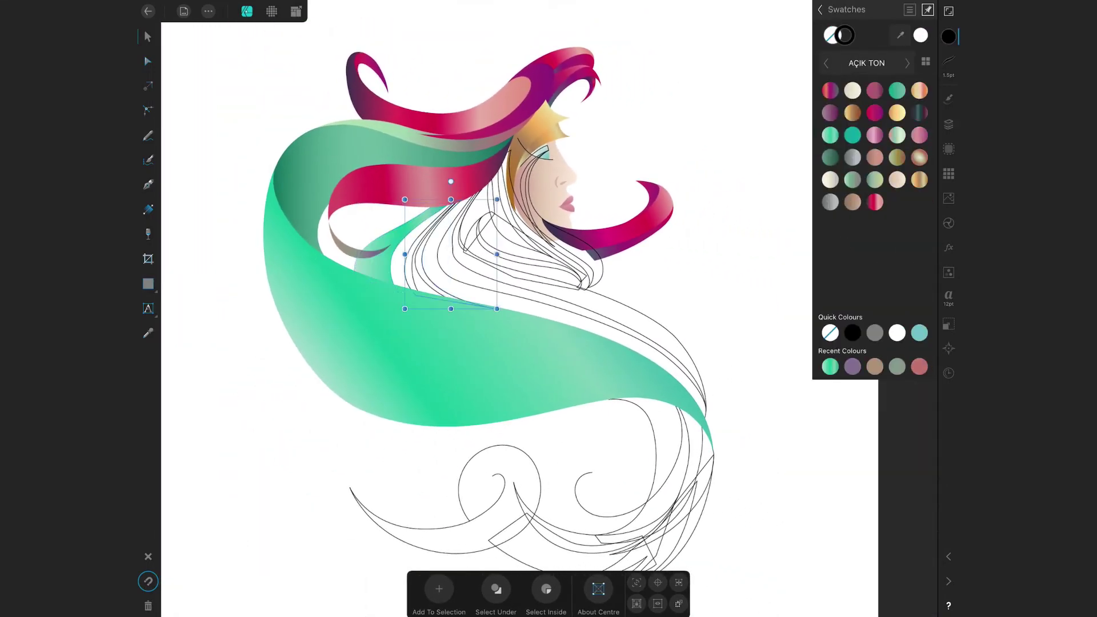
pyautogui.scroll(5, 457, 240)
pyautogui.click(949, 349)
pyautogui.moveTo(547, 515)
pyautogui.mouseDown()
pyautogui.moveTo(250, 511)
pyautogui.moveTo(874, 514)
pyautogui.moveTo(343, 511)
pyautogui.moveTo(832, 512)
pyautogui.mouseUp()
pyautogui.click(948, 124)
pyautogui.click(858, 411)
pyautogui.click(949, 125)
# Fill the next strand behind the face with a light-green gradient.
pyautogui.click(474, 263)
pyautogui.click(949, 124)
pyautogui.click(949, 173)
pyautogui.click(148, 210)
pyautogui.moveTo(435, 293); pyautogui.dragTo(530, 90)
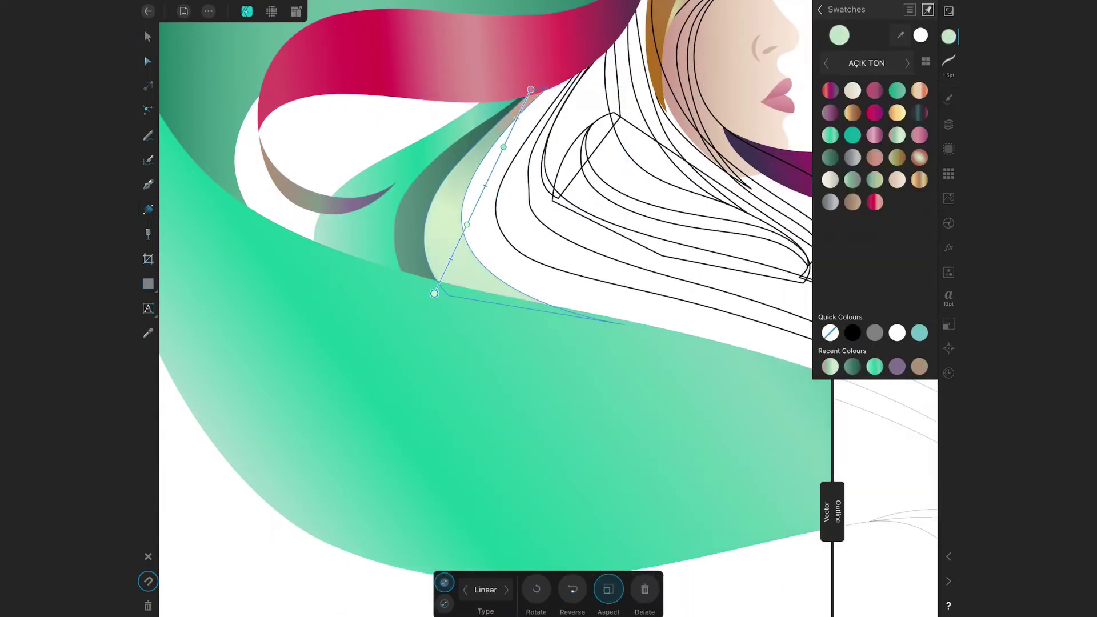
pyautogui.click(148, 36)
pyautogui.moveTo(832, 512)
pyautogui.mouseDown()
pyautogui.moveTo(522, 509)
pyautogui.moveTo(899, 507)
pyautogui.moveTo(323, 512)
pyautogui.moveTo(832, 511)
pyautogui.mouseUp()
pyautogui.scroll(-3, 549, 309)
pyautogui.scroll(3, 549, 309)
pyautogui.scroll(2, 549, 309)
# Fill another strand behind the face with a golden-orange gradient.
pyautogui.click(949, 124)
pyautogui.scroll(1, 863, 332)
pyautogui.scroll(-2, 452, 309)
pyautogui.scroll(-2, 452, 309)
pyautogui.click(949, 36)
pyautogui.click(898, 113)
pyautogui.scroll(-3, 451, 308)
pyautogui.scroll(3, 452, 309)
pyautogui.scroll(1, 452, 309)
# Move the brown-to-gold neck strand into its new position among the hair curve layers.
pyautogui.click(147, 61)
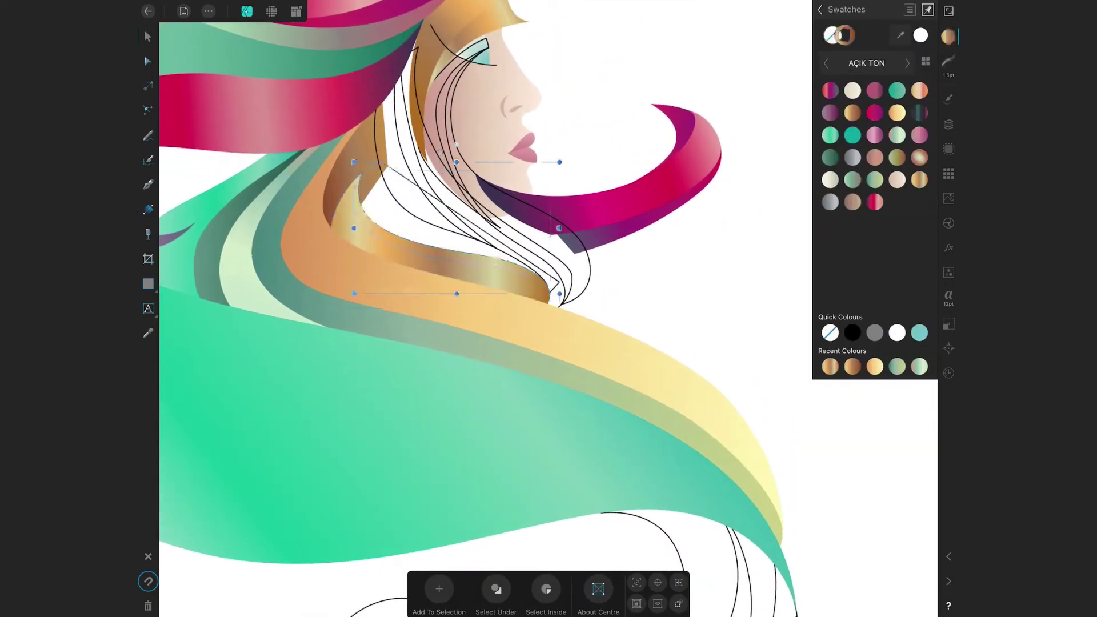
pyautogui.click(949, 125)
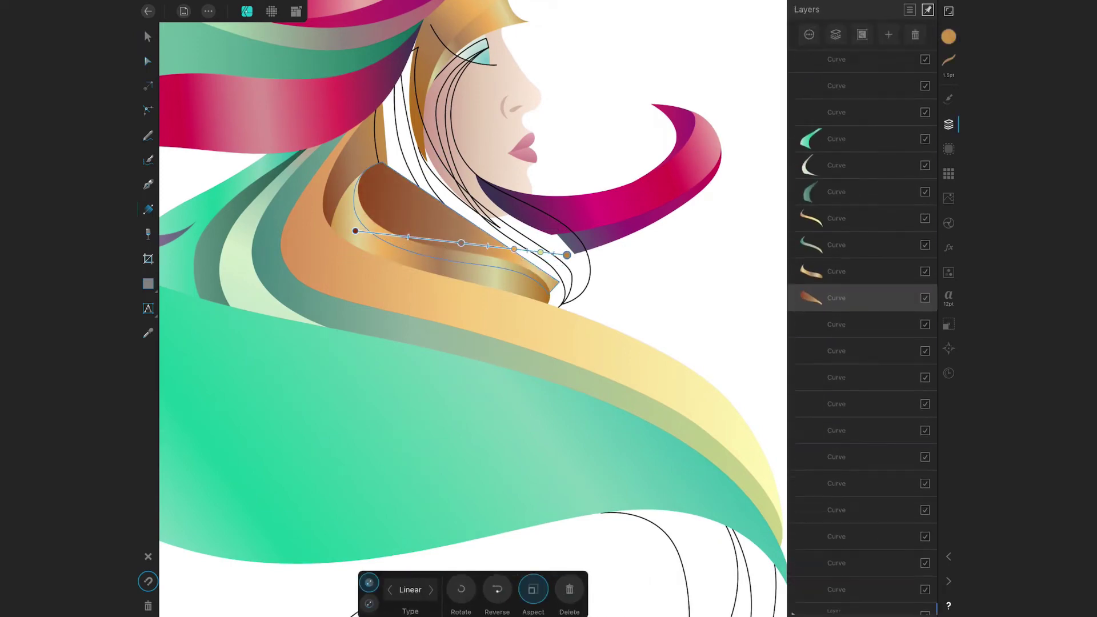
pyautogui.moveTo(812, 152)
pyautogui.mouseDown()
pyautogui.moveTo(812, 430)
pyautogui.moveTo(801, 288)
pyautogui.mouseUp()
pyautogui.moveTo(457, 228); pyautogui.dragTo(418, 323)
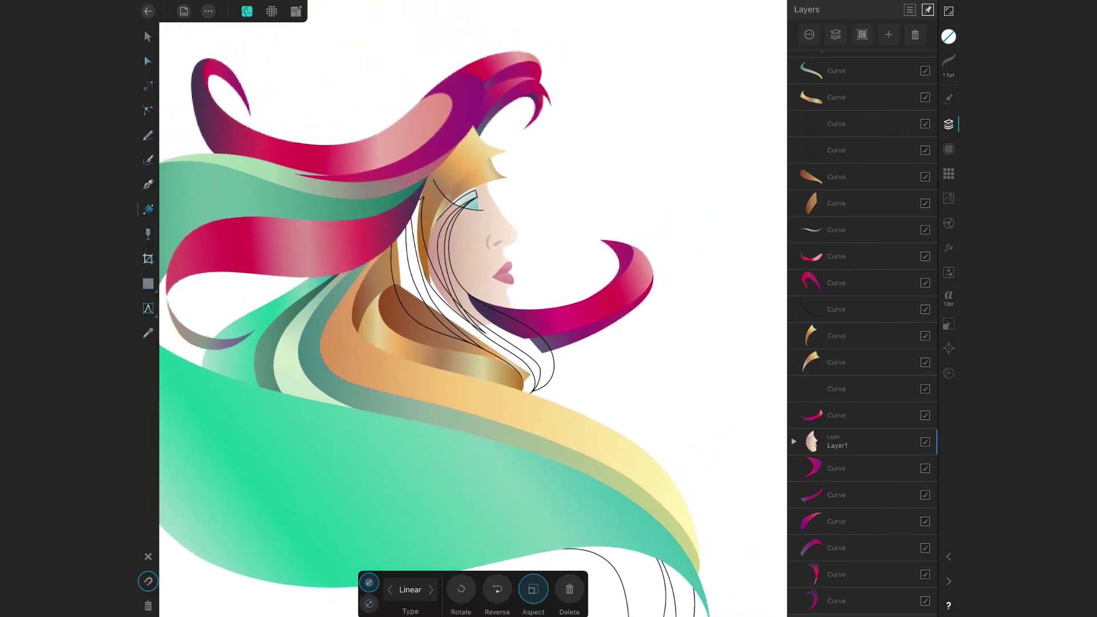
pyautogui.press('a')
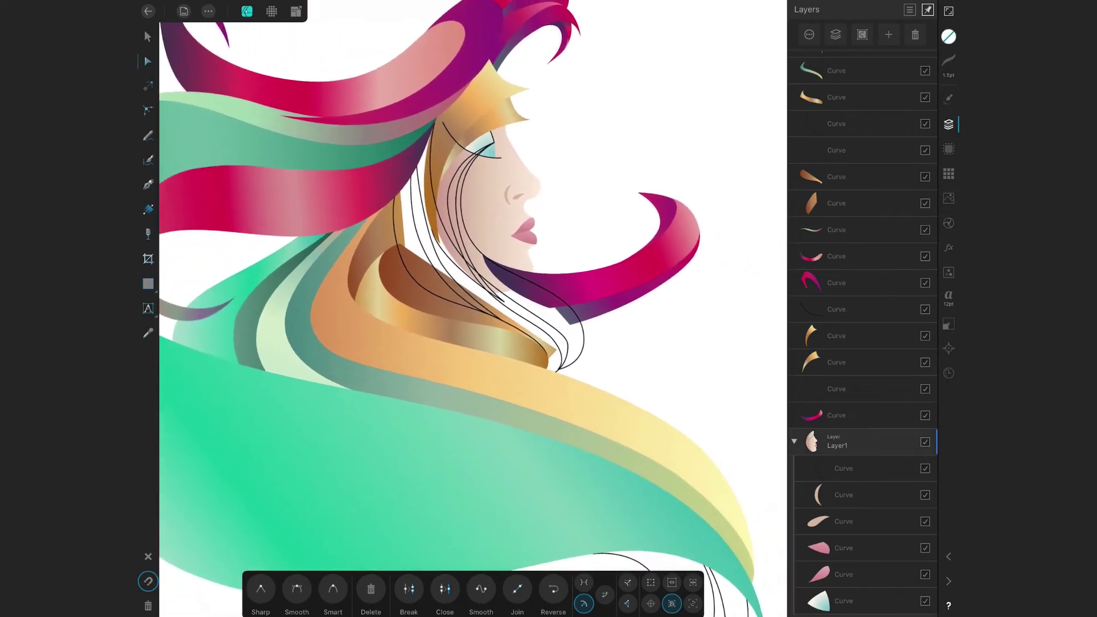
pyautogui.moveTo(811, 336); pyautogui.dragTo(811, 204)
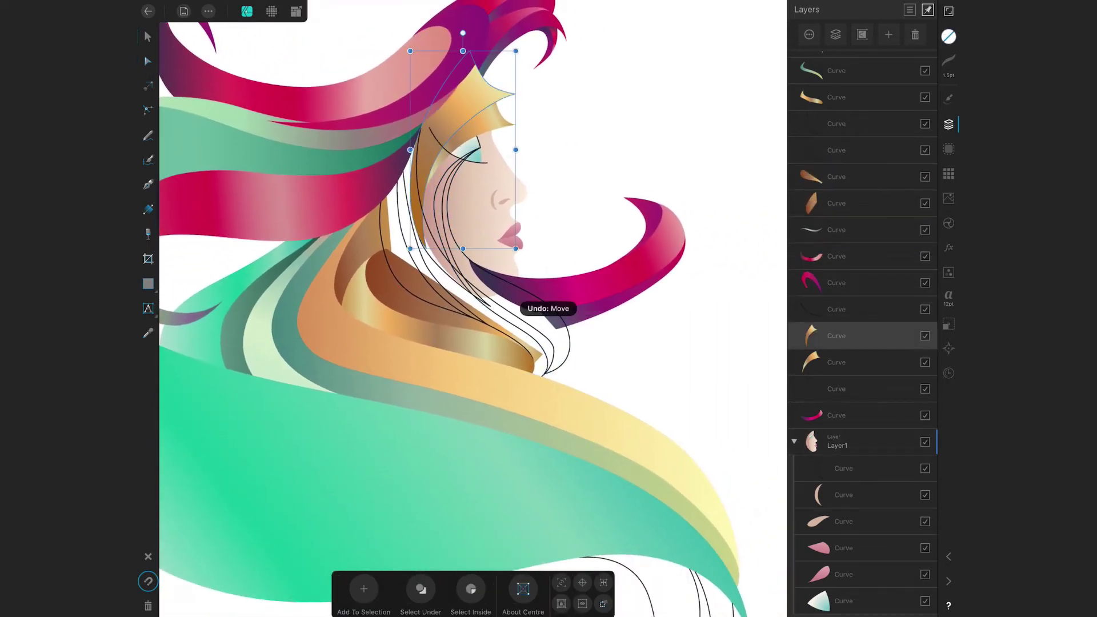
# Stretch a crimson-to-salmon gradient along the face-framing strand.
pyautogui.press('g')
pyautogui.moveTo(414, 204); pyautogui.dragTo(558, 363)
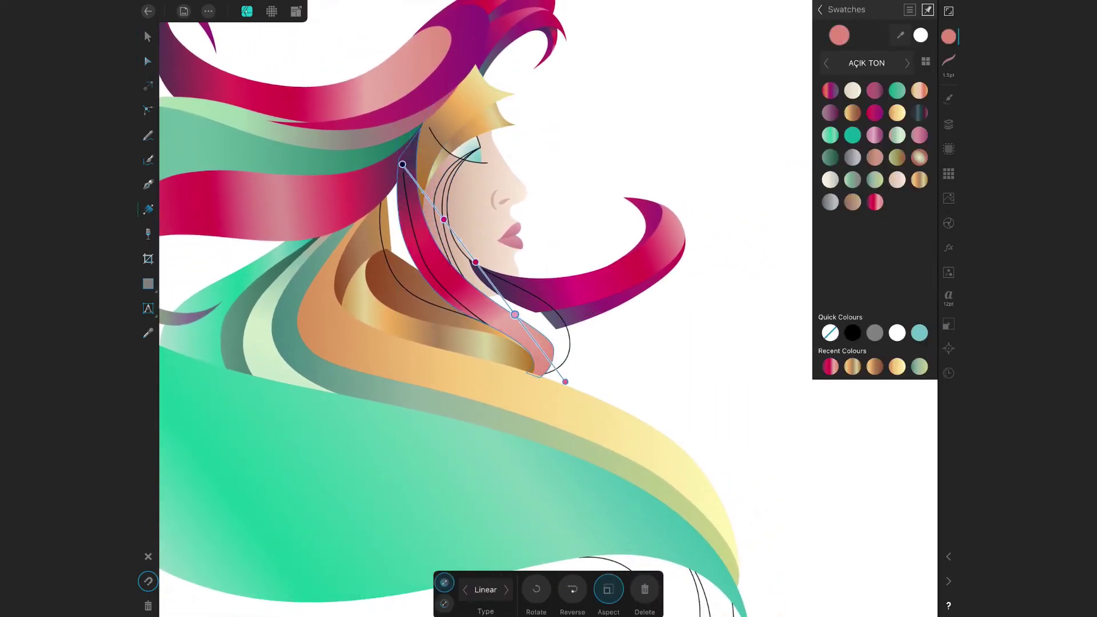
pyautogui.click(400, 229)
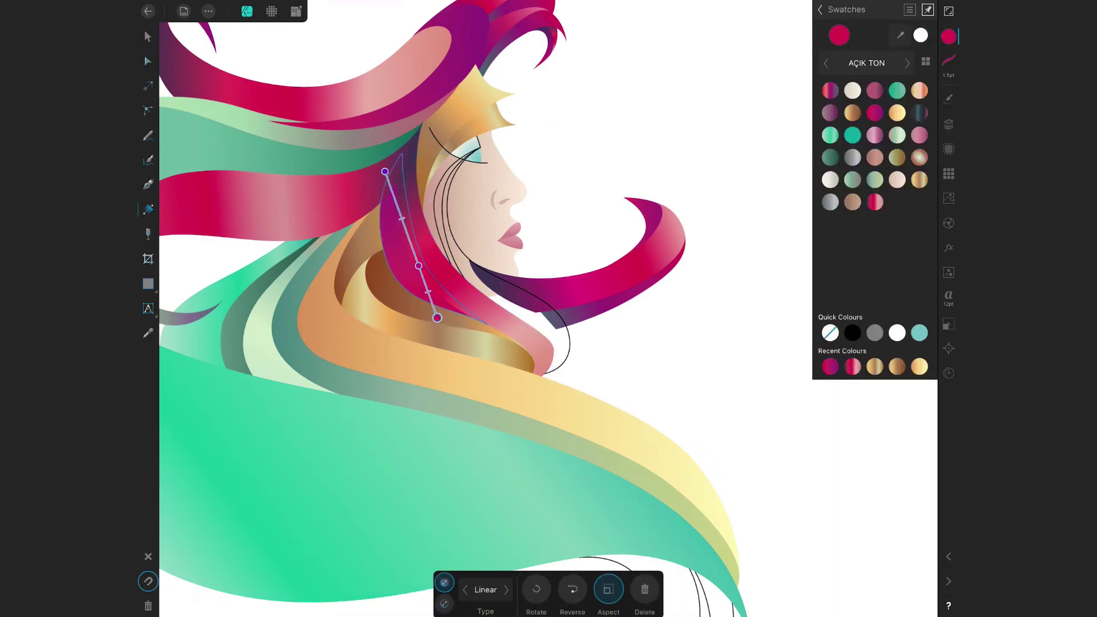
pyautogui.press('v')
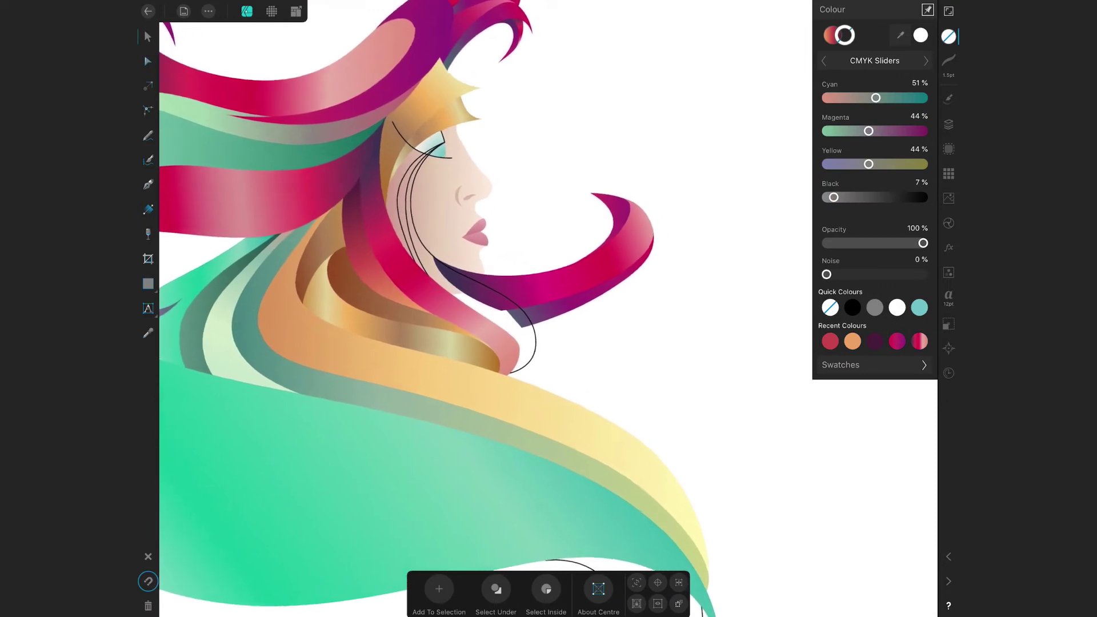
# Give the thin curve beside the face a salmon-pink gradient.
pyautogui.click(398, 205)
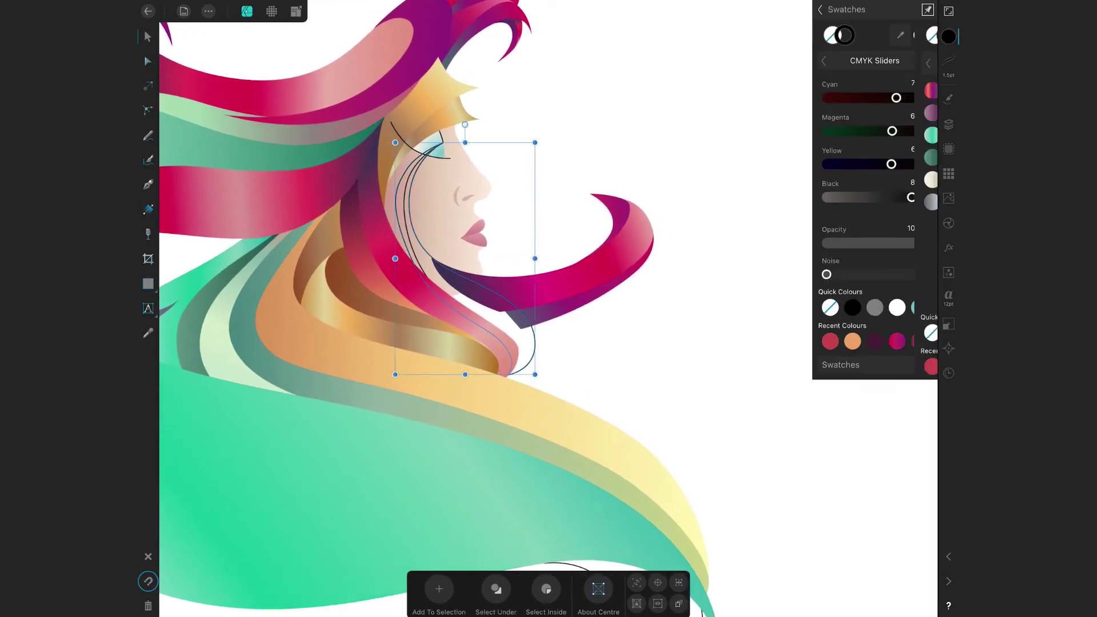
pyautogui.press('g')
pyautogui.moveTo(563, 382); pyautogui.dragTo(552, 372)
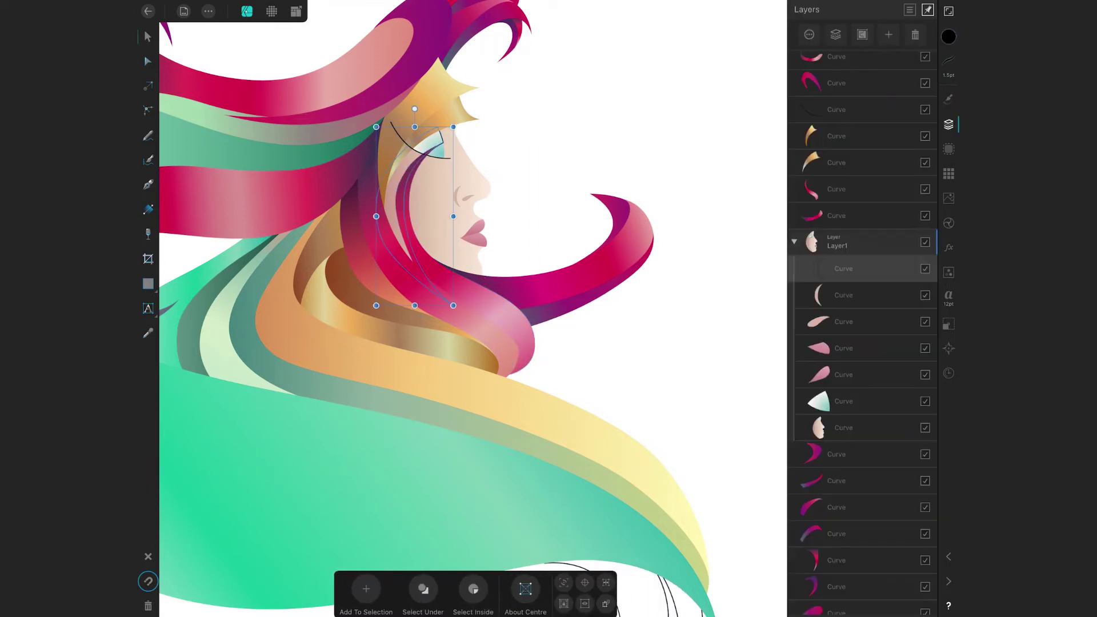
pyautogui.click(921, 111)
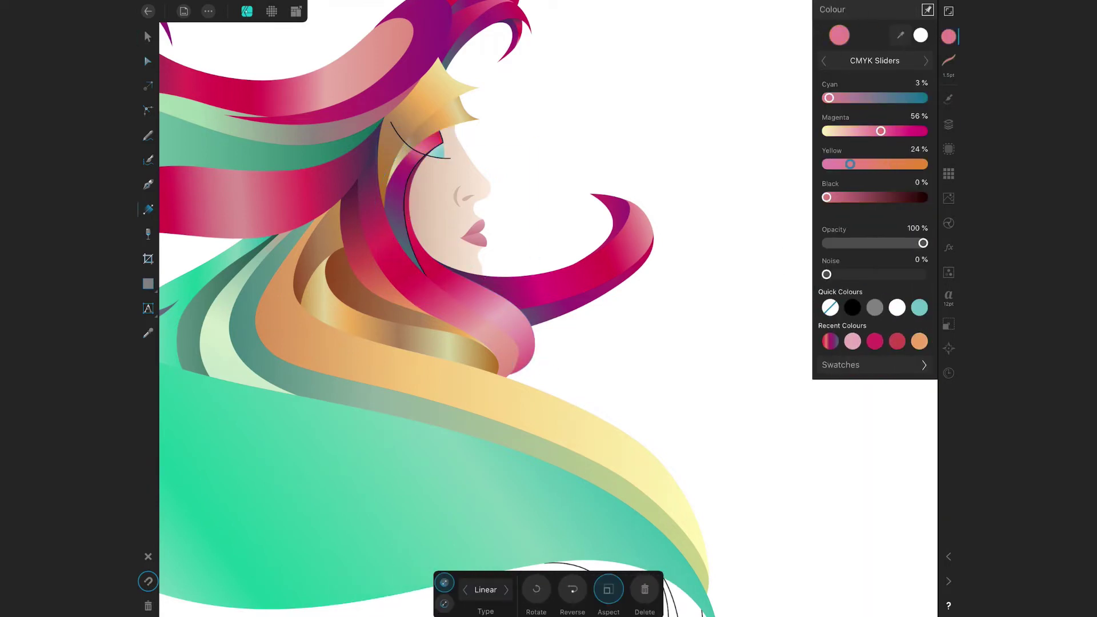
pyautogui.press('v')
pyautogui.scroll(-3, 434, 308)
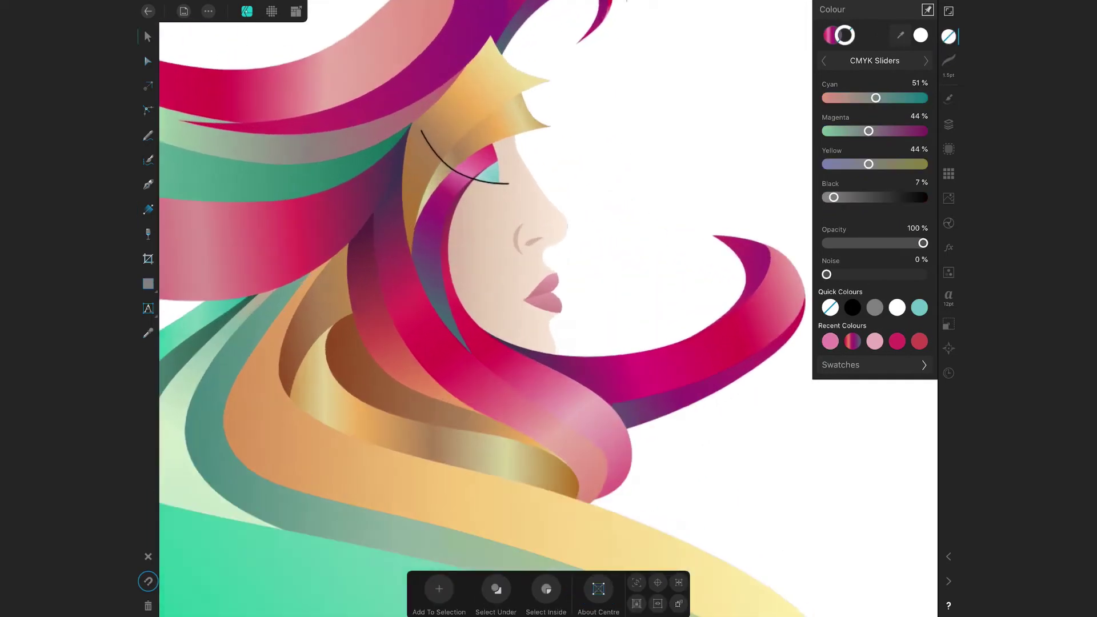
pyautogui.scroll(5, 486, 257)
# Give the eyelash curve a tapered stroke about 5 pt wide.
pyautogui.click(949, 62)
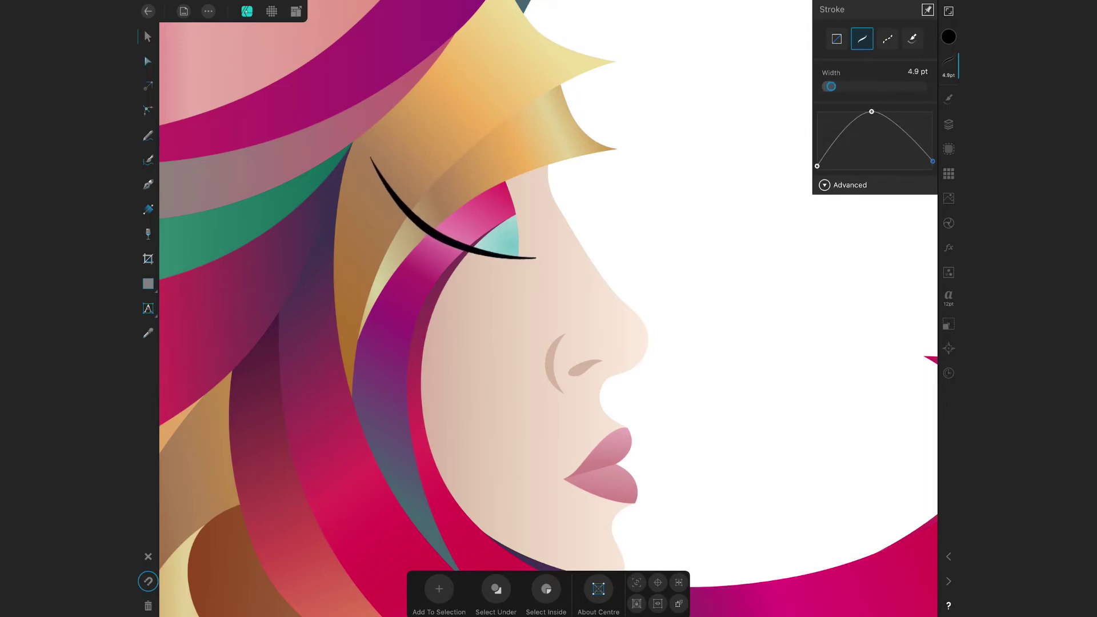
pyautogui.click(949, 124)
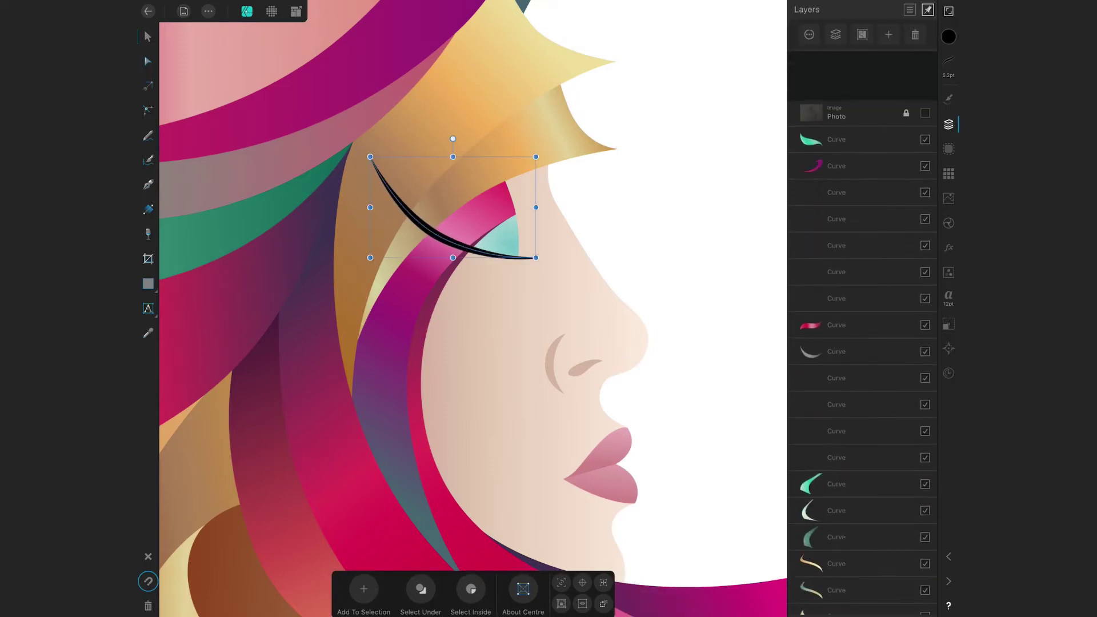
pyautogui.click(925, 64)
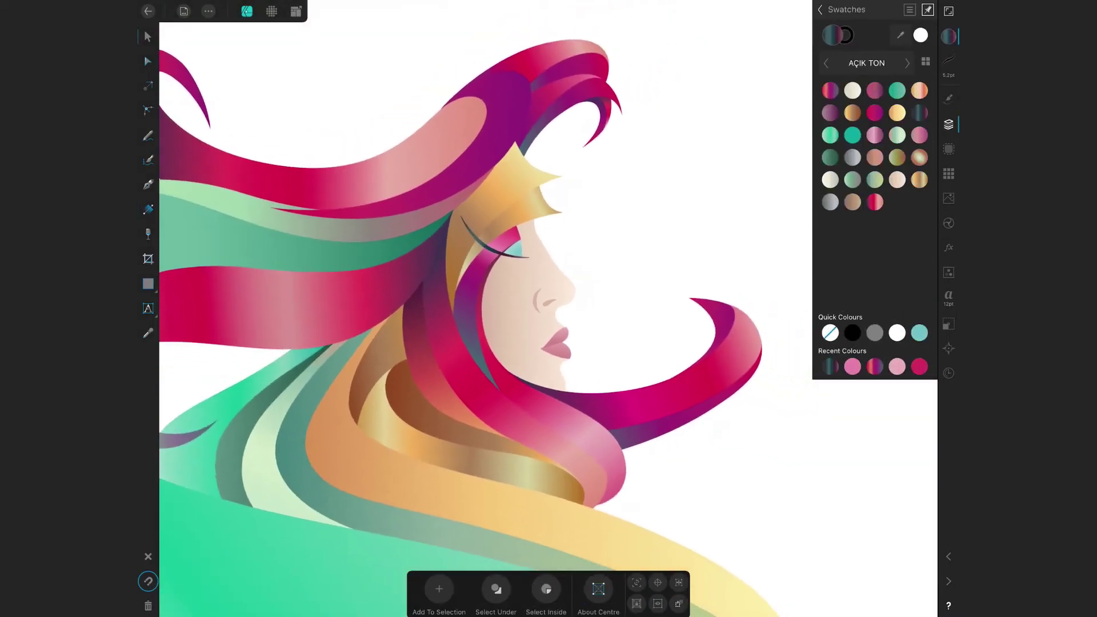
pyautogui.click(949, 124)
pyautogui.click(858, 375)
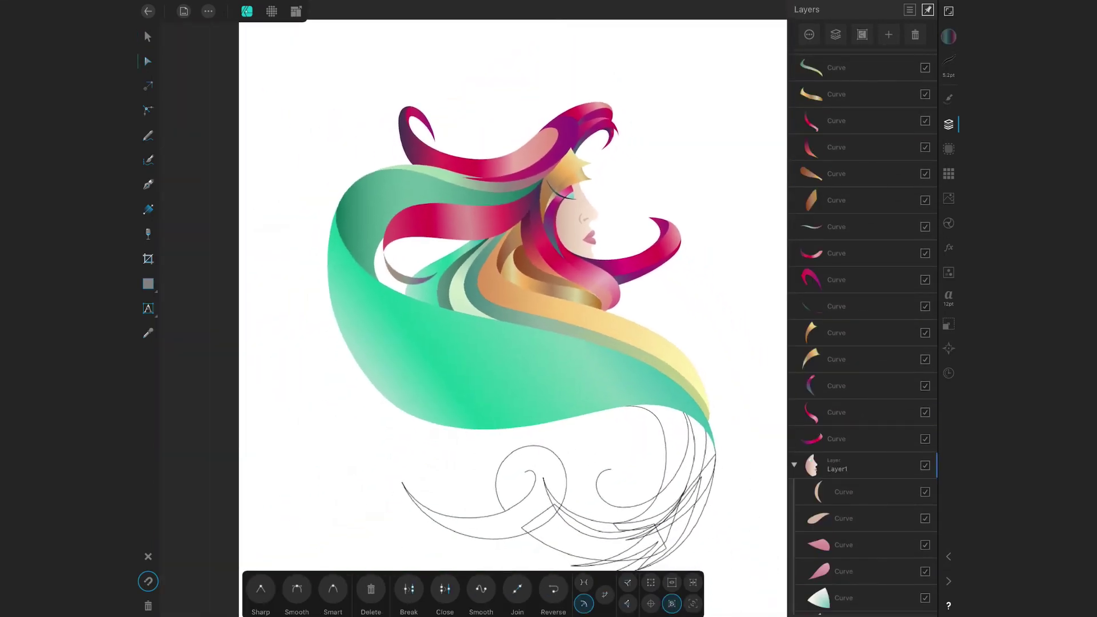
# Darken the teal strand's fill colour and settle the curve's last transformation.
pyautogui.scroll(3, 475, 297)
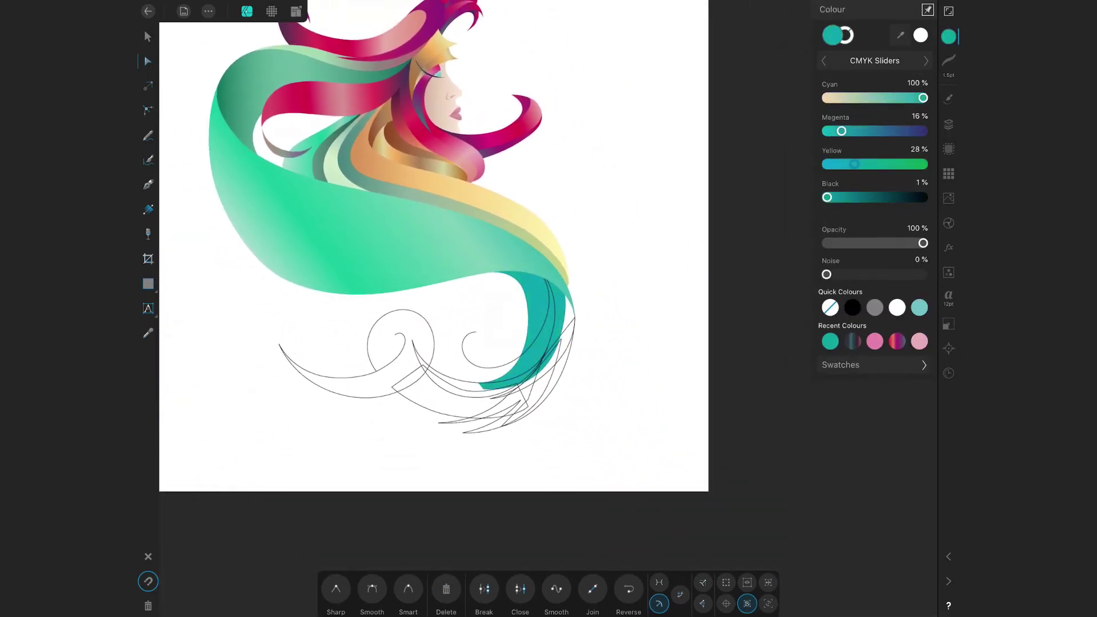
pyautogui.press('g')
pyautogui.scroll(3, 435, 257)
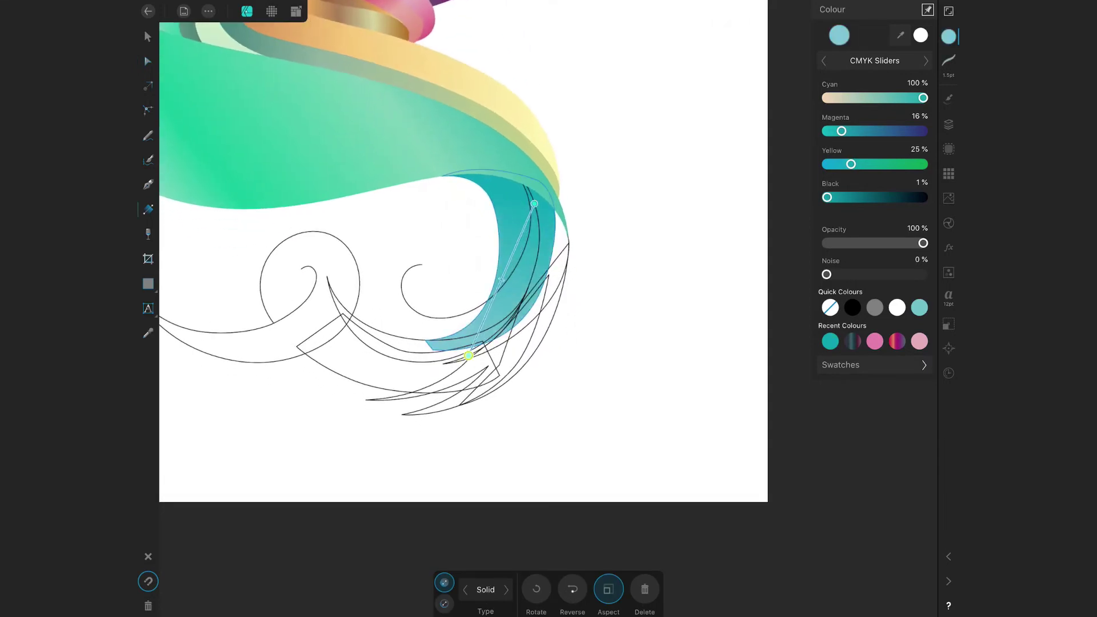
pyautogui.moveTo(842, 130); pyautogui.dragTo(852, 131)
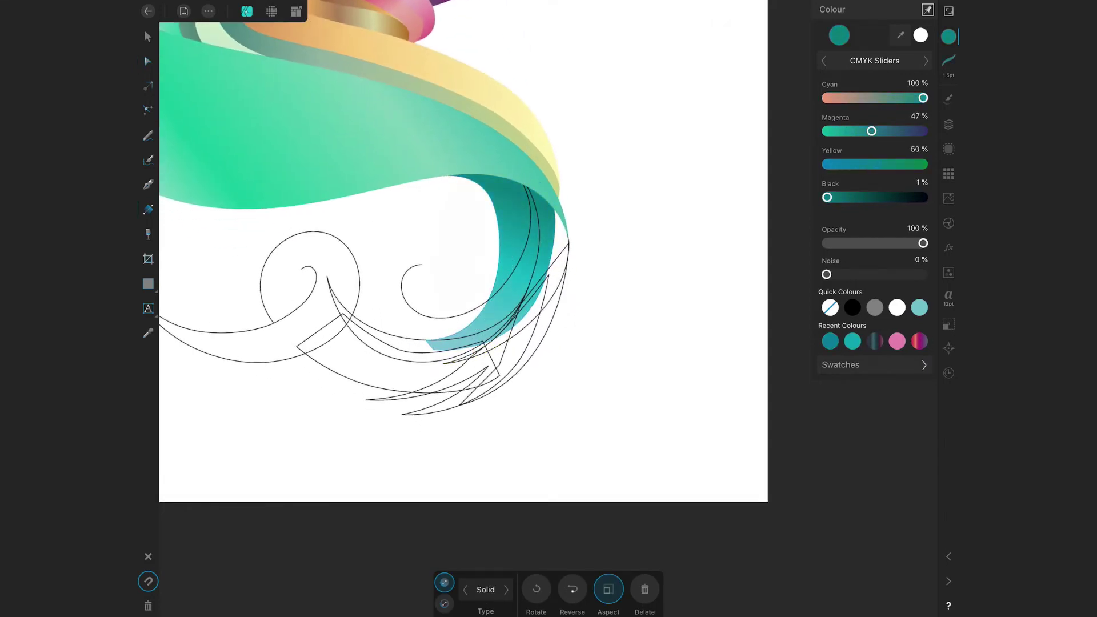
pyautogui.click(147, 61)
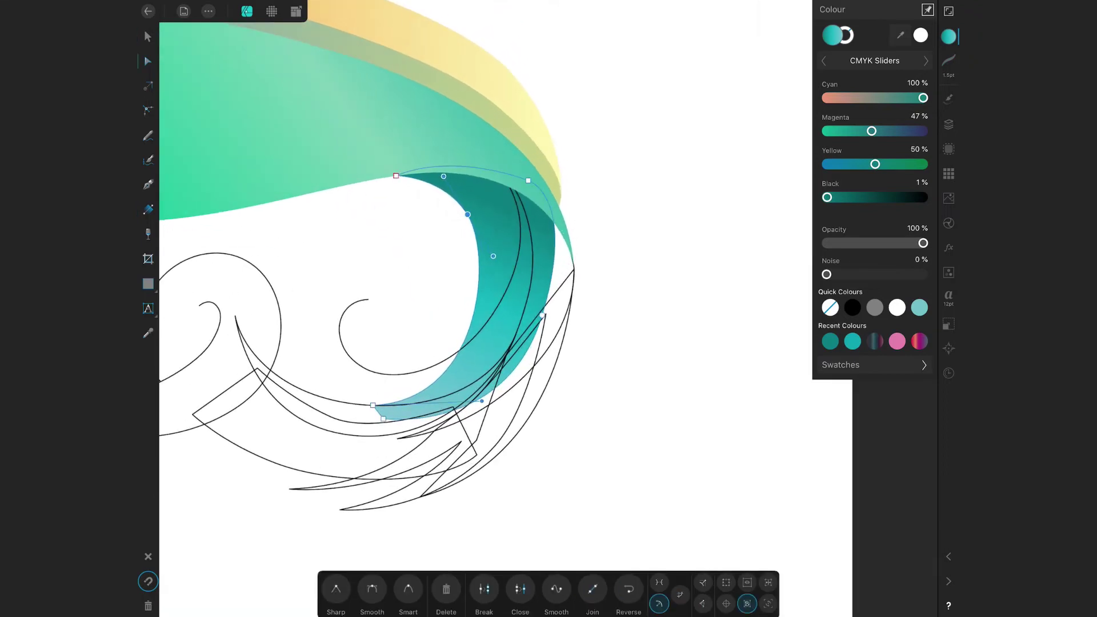
pyautogui.scroll(-3, 434, 258)
pyautogui.press('v')
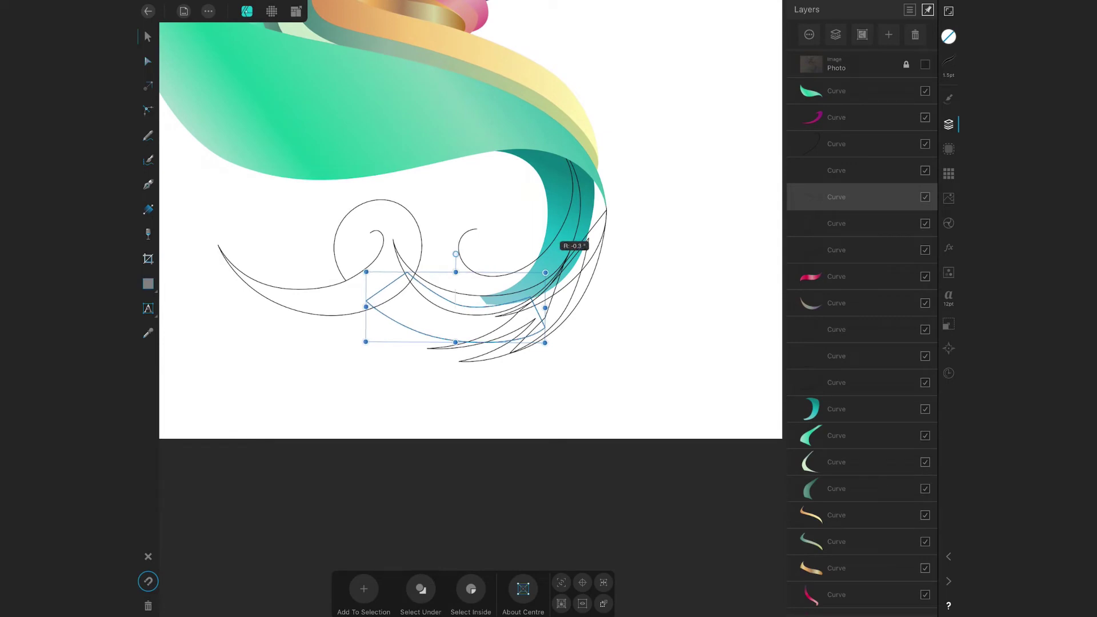
pyautogui.hotkey('ctrl', 'shift', 'z')
pyautogui.hotkey('ctrl', 'z')
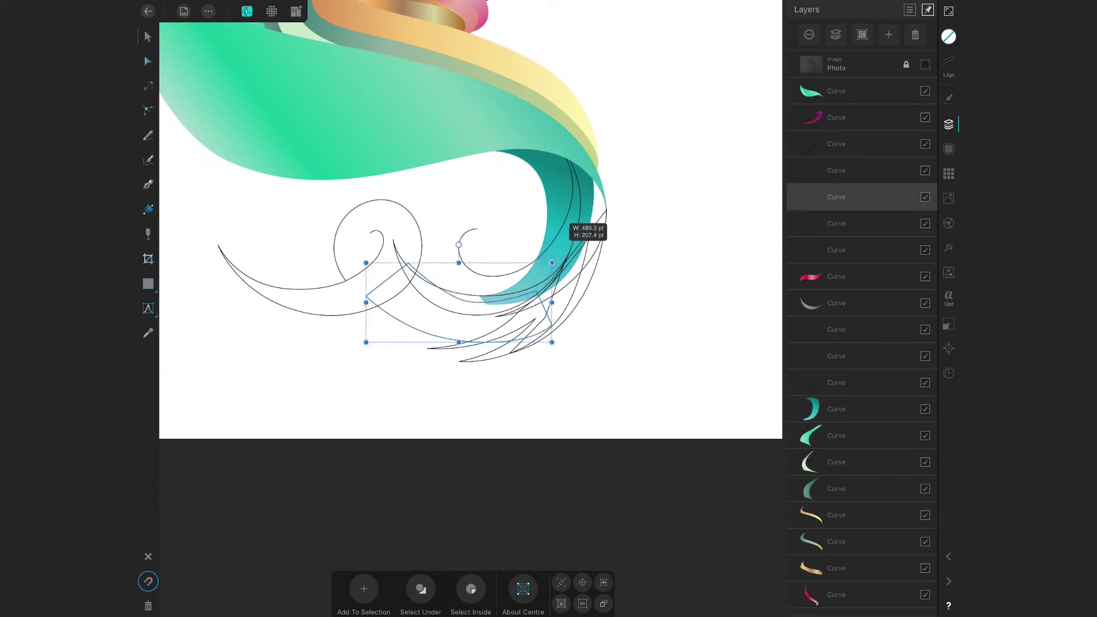
# Fill the lower band teal and stack both teal curve layers just above Layer1.
pyautogui.click(562, 189)
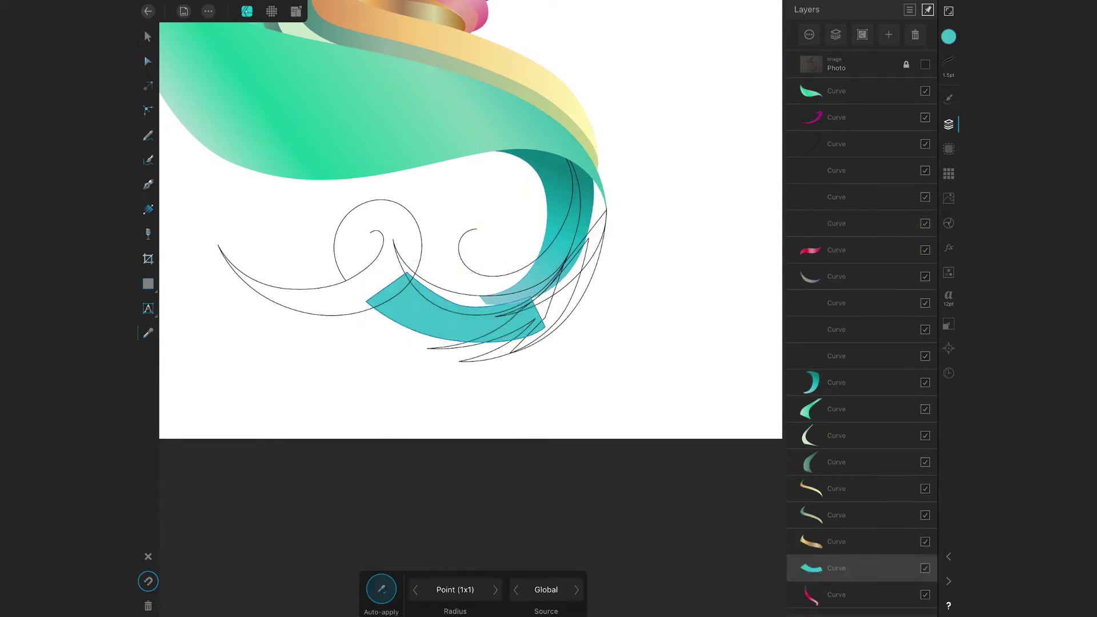
pyautogui.moveTo(837, 197); pyautogui.dragTo(837, 572)
pyautogui.moveTo(837, 252); pyautogui.dragTo(823, 481)
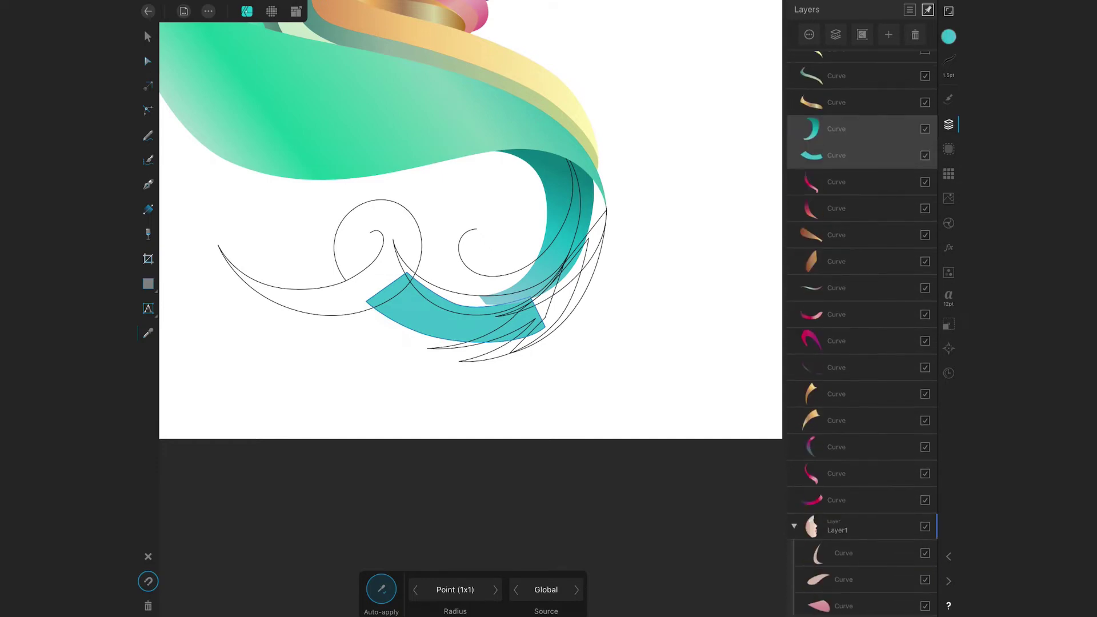
pyautogui.click(147, 36)
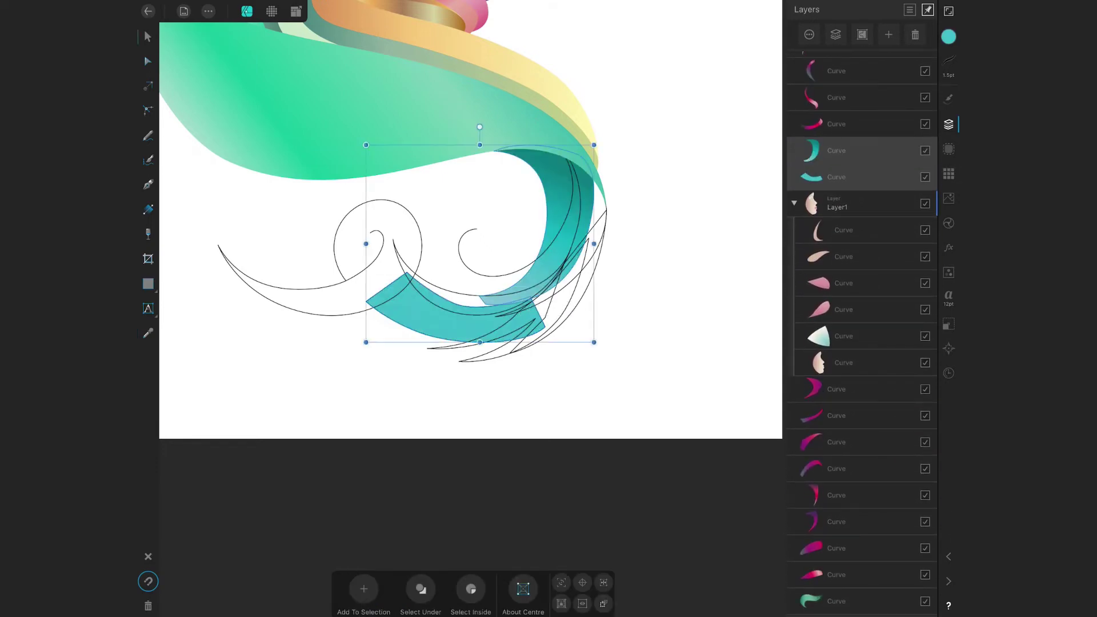
pyautogui.click(148, 209)
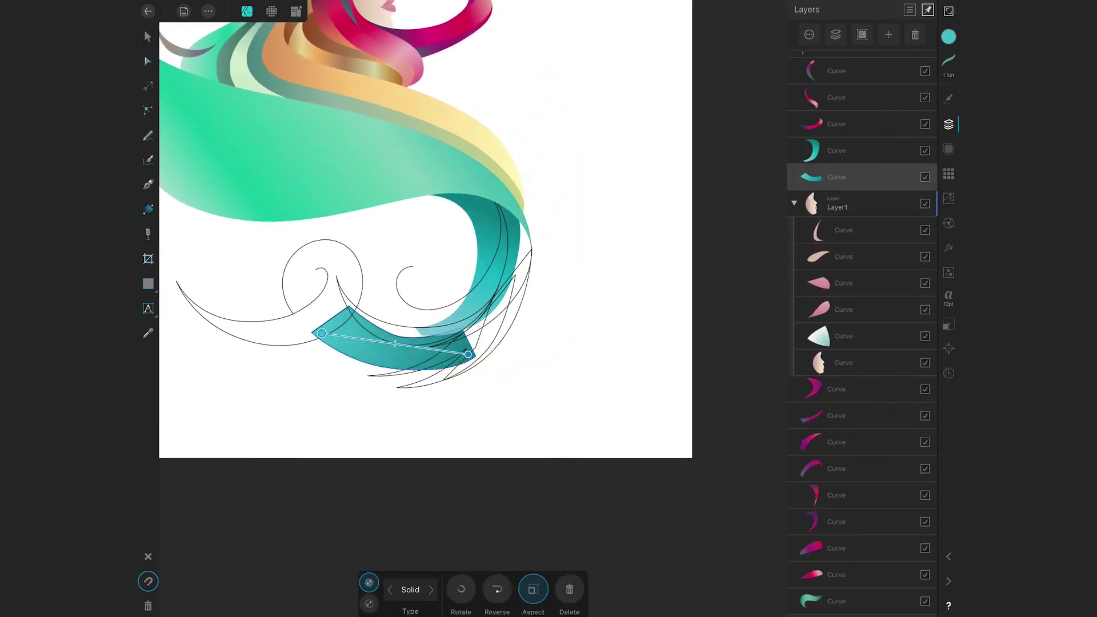
pyautogui.click(949, 36)
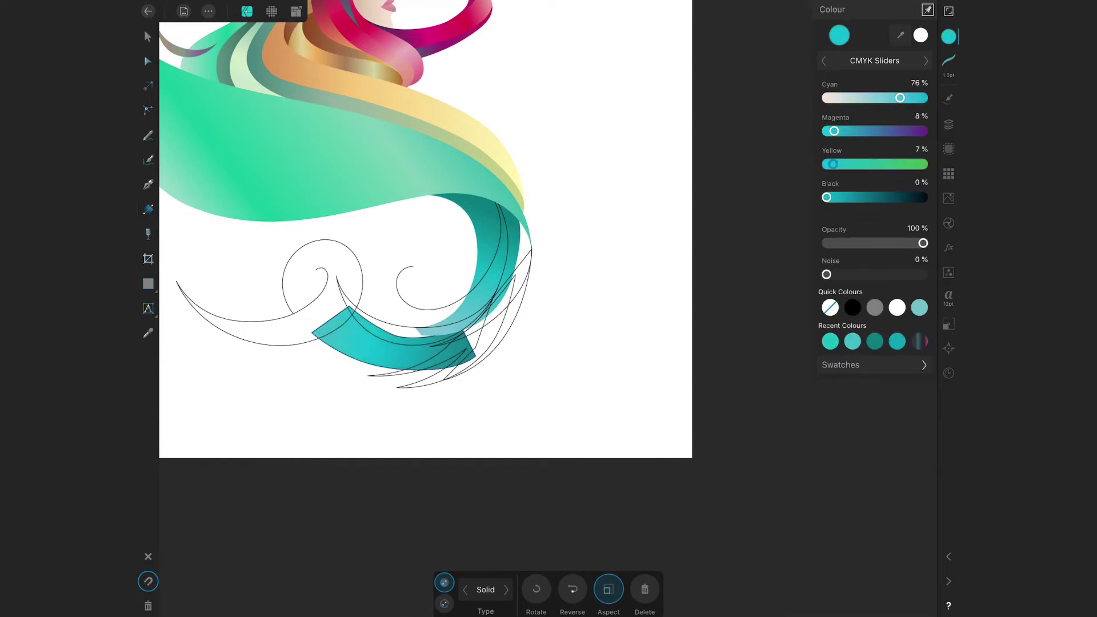
# Colour the gold strand from swatches and shift the curl's gradient end and stop toward dark maroon.
pyautogui.click(147, 36)
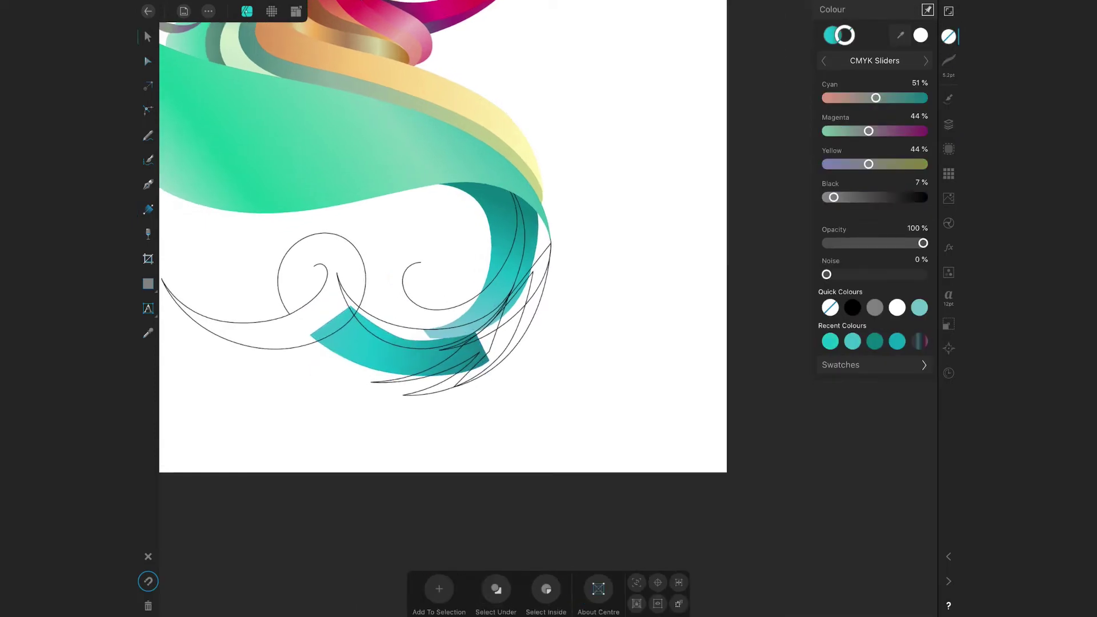
pyautogui.scroll(2, 457, 257)
pyautogui.click(557, 240)
pyautogui.click(841, 364)
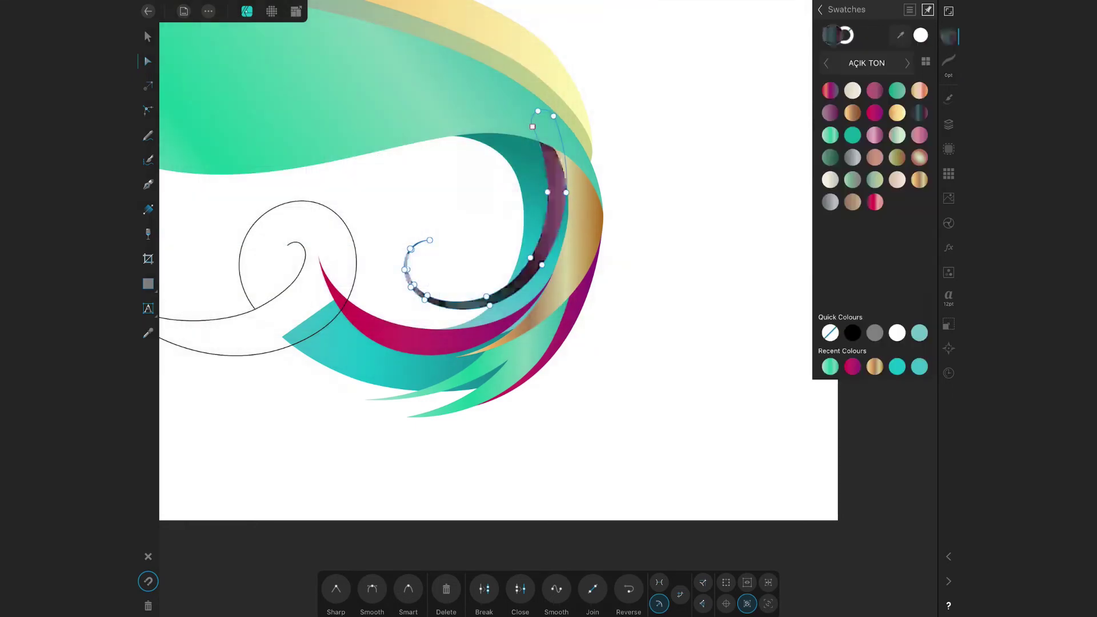
pyautogui.moveTo(581, 152); pyautogui.dragTo(571, 139)
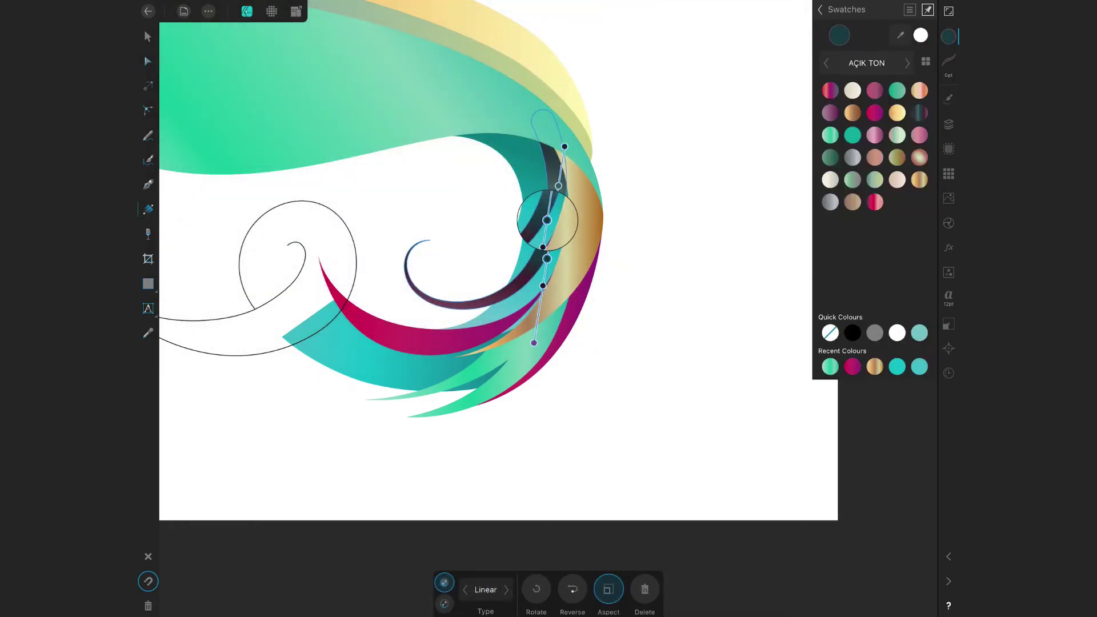
pyautogui.moveTo(547, 220); pyautogui.dragTo(539, 296)
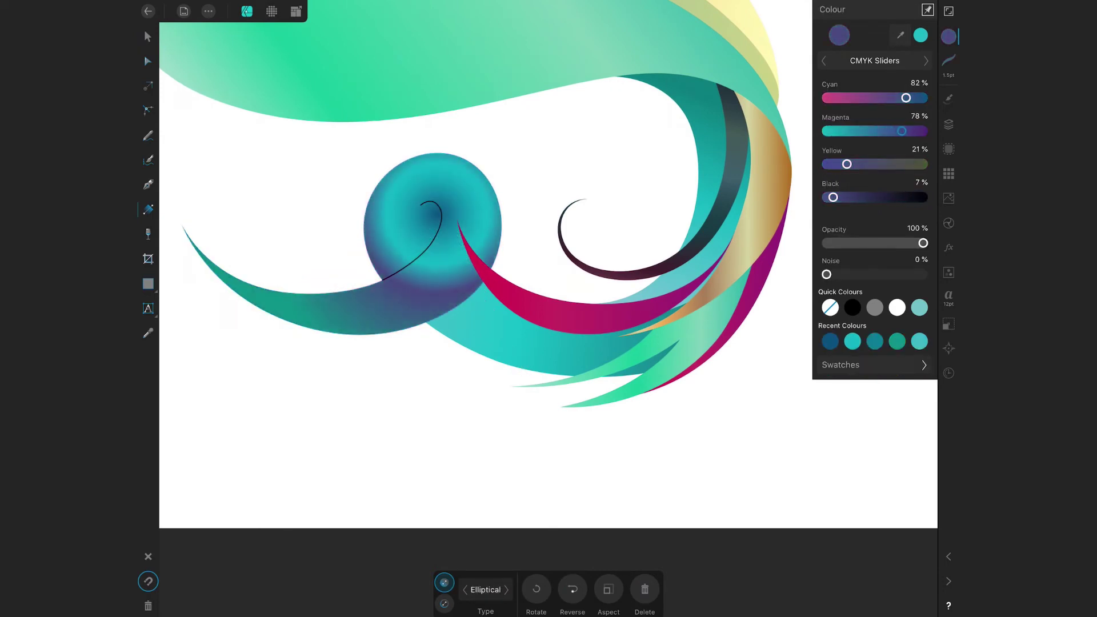
# Reduce the magenta in the swirl's teal radial gradient and select its centre stop.
pyautogui.moveTo(902, 131); pyautogui.dragTo(891, 131)
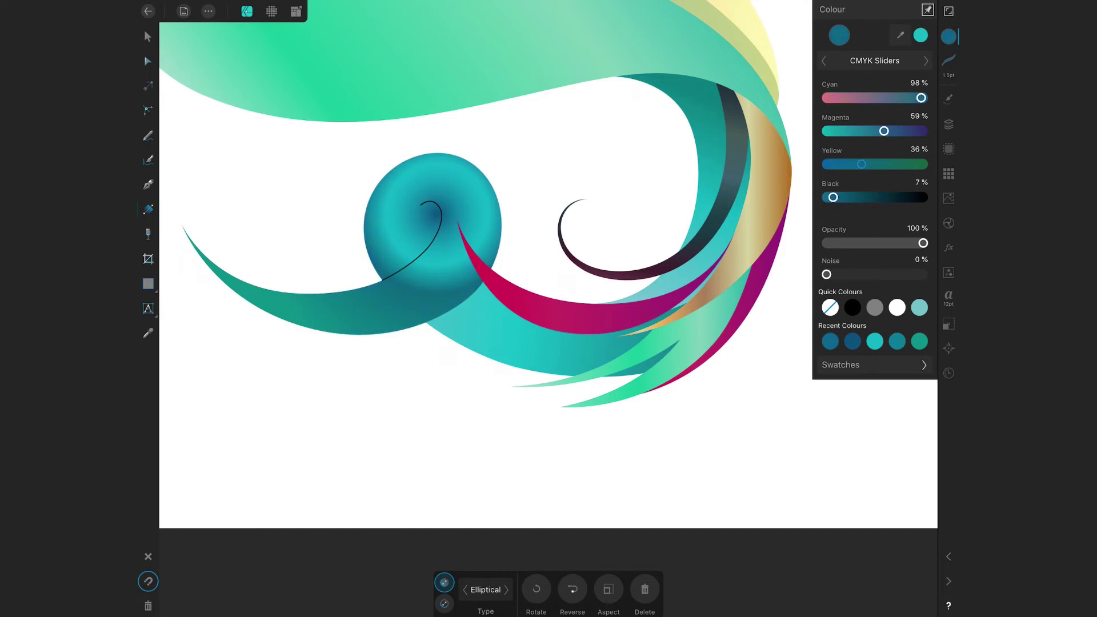
pyautogui.click(400, 246)
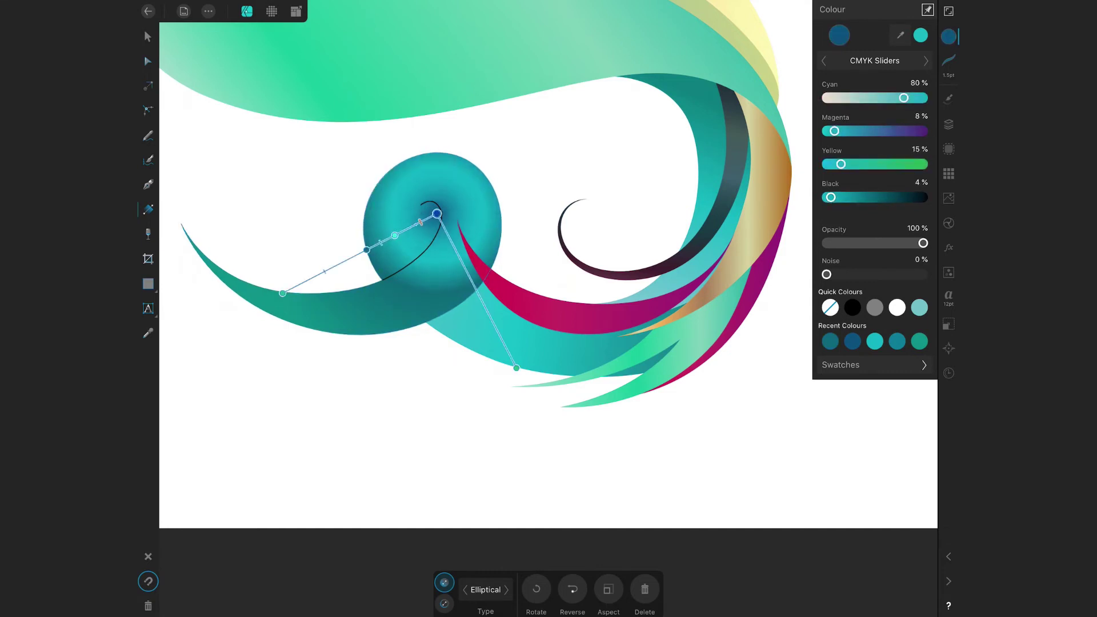
pyautogui.click(436, 213)
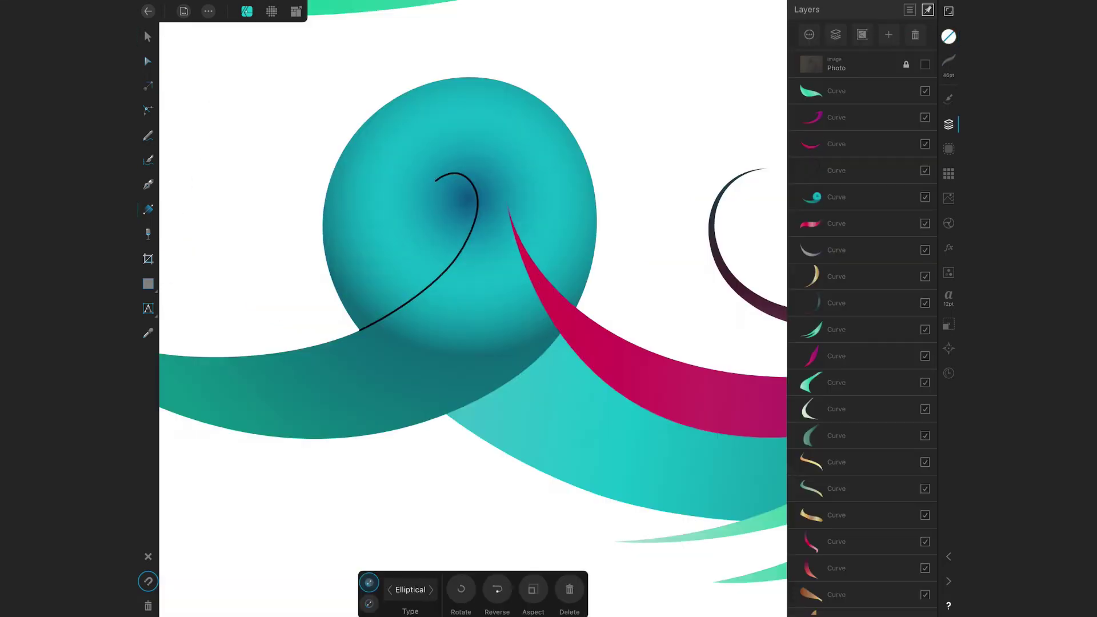
# Extend the inner comma curve with a new Pen point and refine its nodes.
pyautogui.press('p')
pyautogui.moveTo(447, 219); pyautogui.dragTo(458, 227)
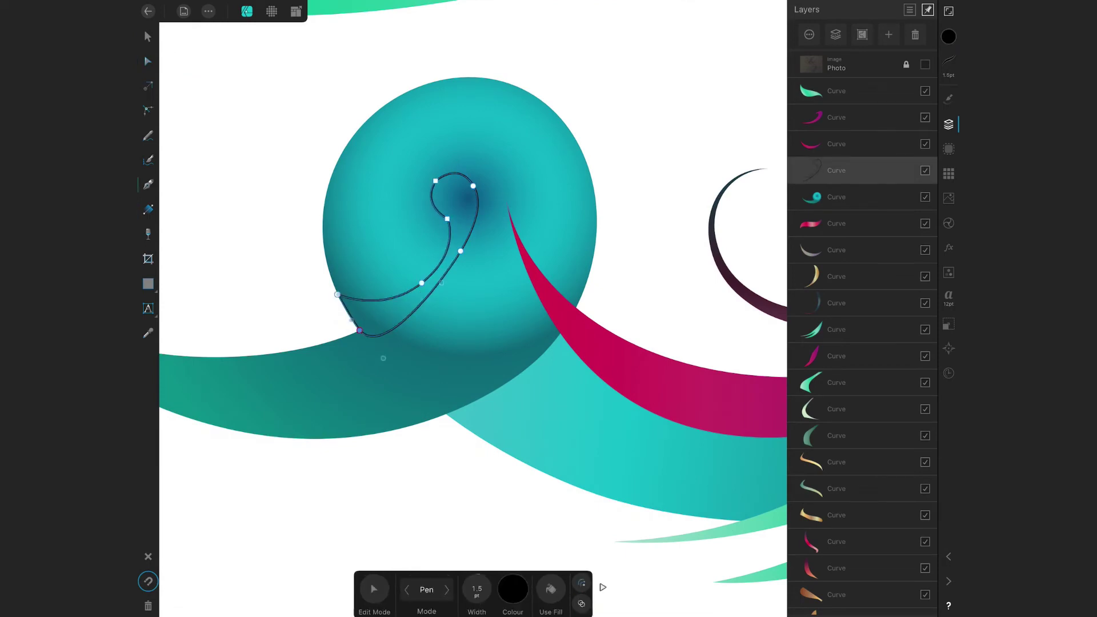
pyautogui.press('a')
pyautogui.scroll(5, 366, 333)
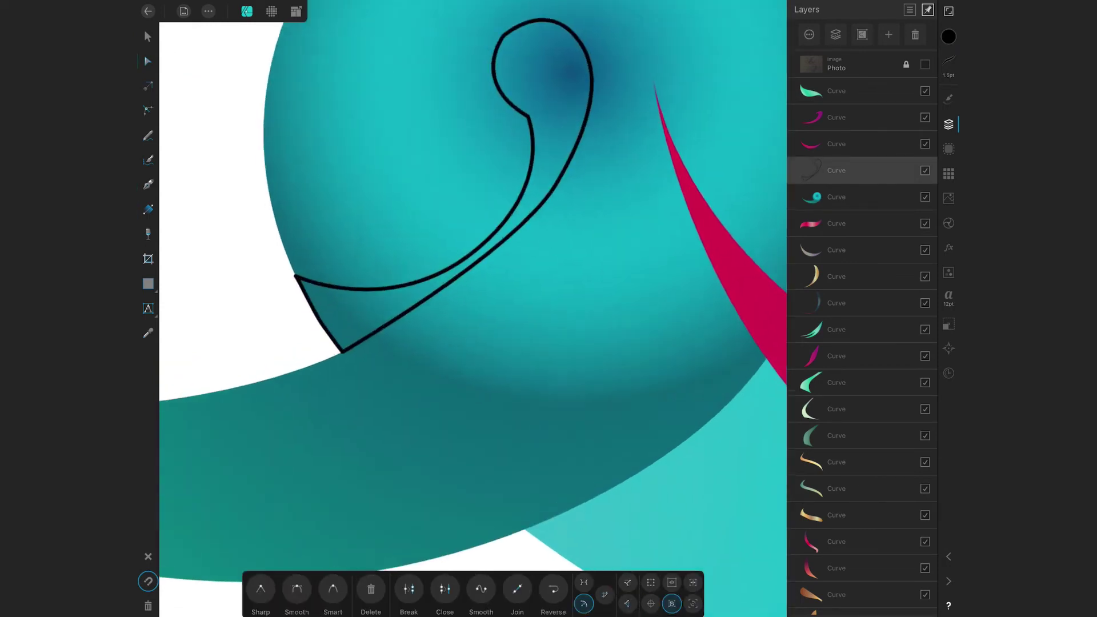
pyautogui.scroll(-3, 427, 324)
pyautogui.scroll(-2, 427, 323)
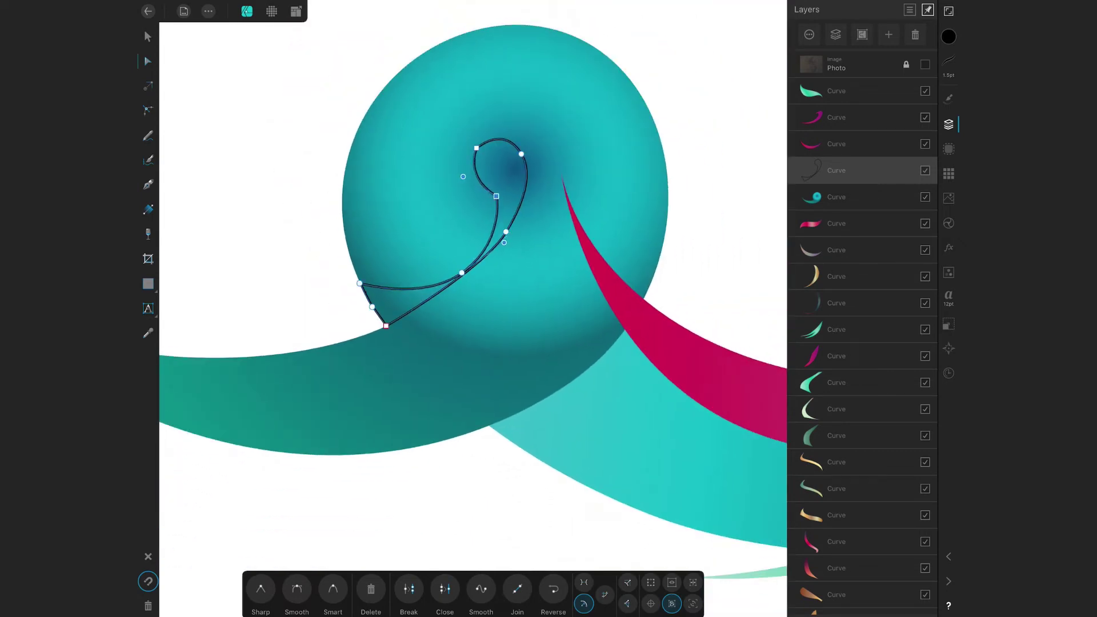
# Fill the comma-shaped curl inside the spiral with dark blue.
pyautogui.click(948, 36)
pyautogui.click(853, 341)
pyautogui.scroll(-5, 475, 228)
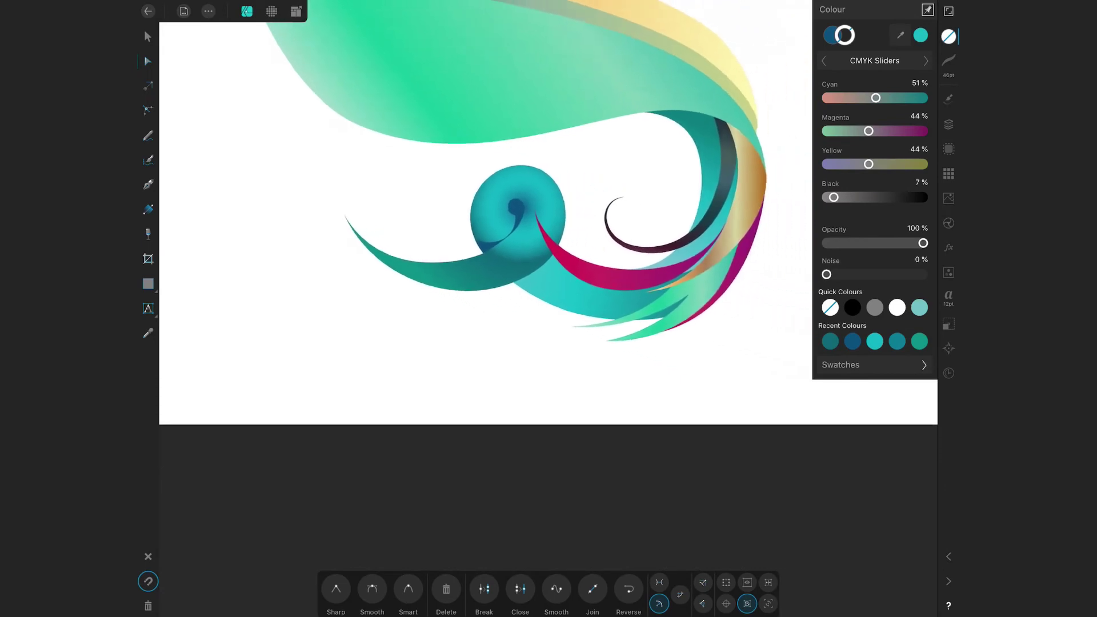
pyautogui.scroll(5, 475, 229)
pyautogui.scroll(3, 452, 231)
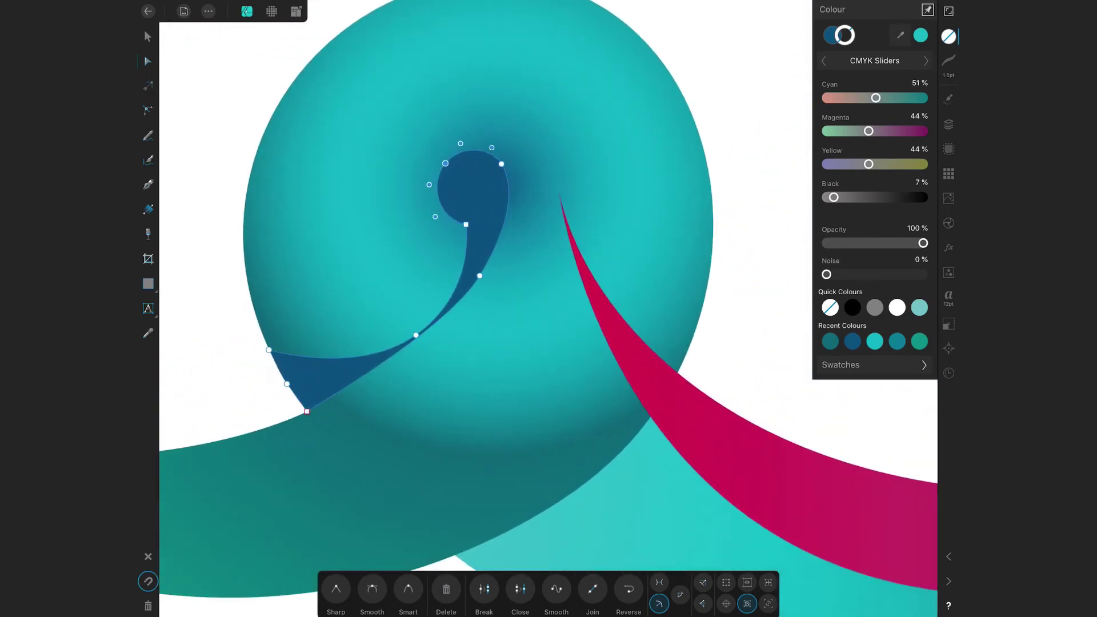
pyautogui.click(147, 36)
pyautogui.scroll(-5, 503, 228)
pyautogui.scroll(-3, 503, 228)
pyautogui.scroll(-1, 503, 228)
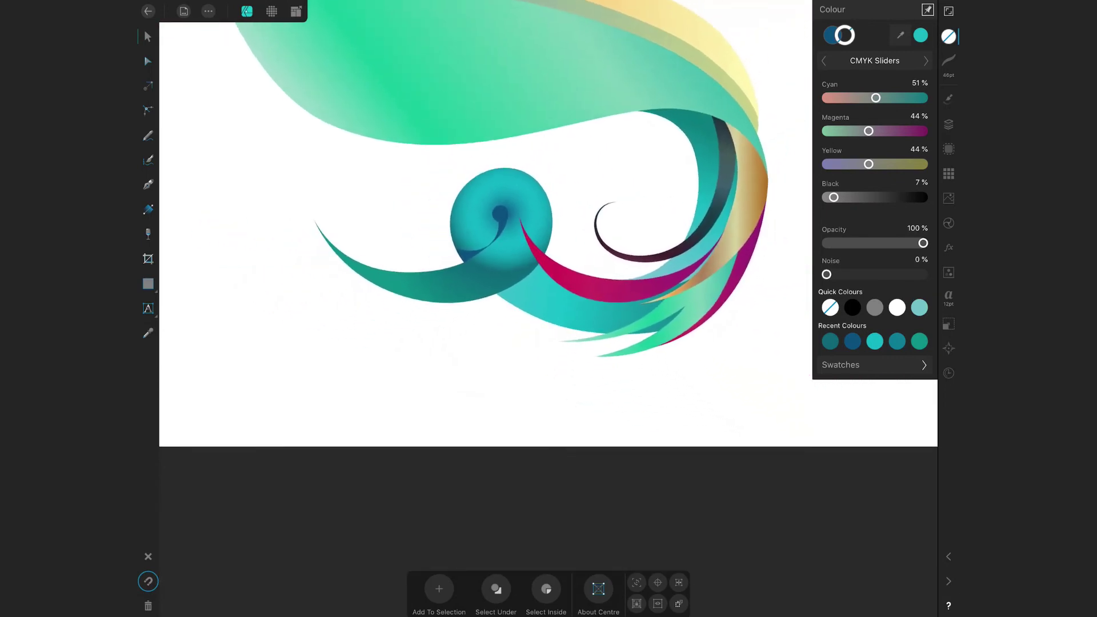
pyautogui.scroll(3, 503, 229)
pyautogui.click(148, 209)
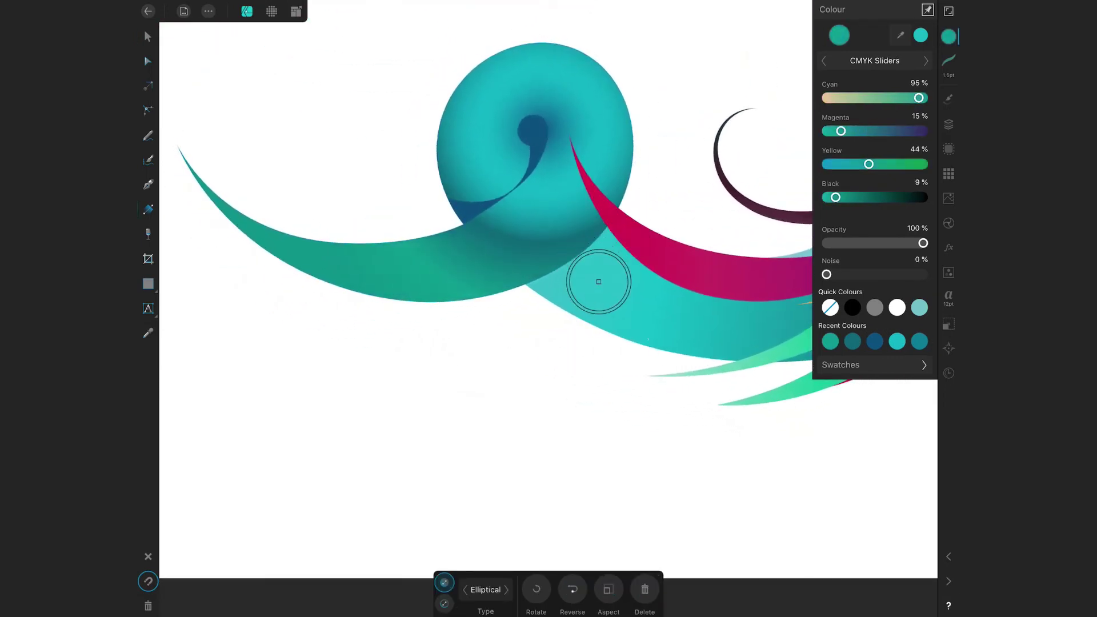
# Rework the swirl strand's elliptical teal gradient so it darkens toward the centre.
pyautogui.click(619, 277)
pyautogui.click(300, 212)
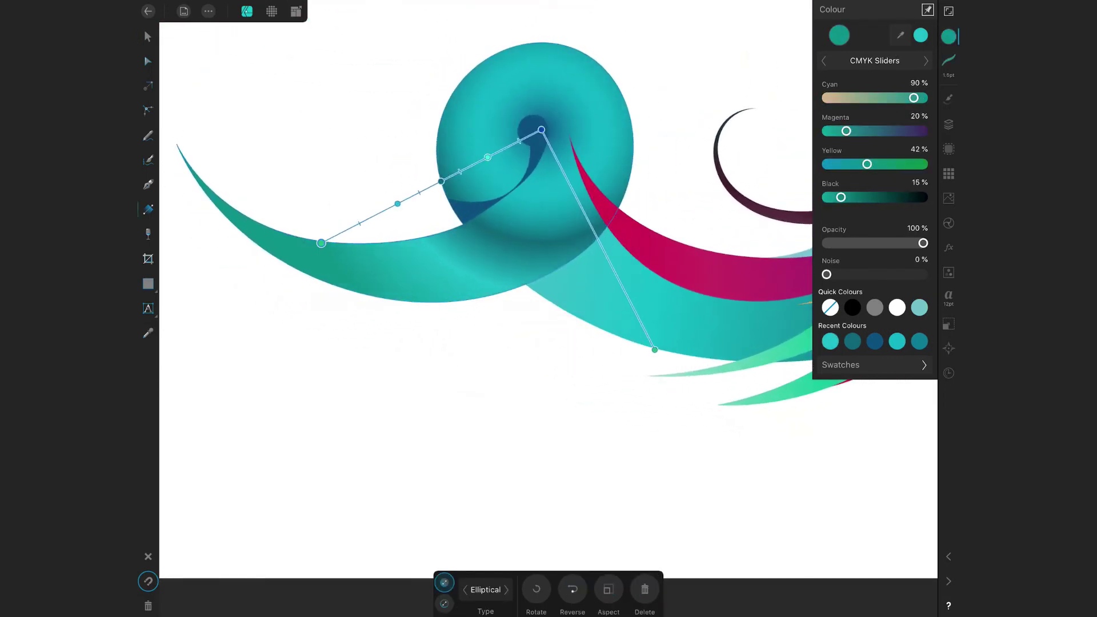
pyautogui.scroll(-5, 503, 229)
pyautogui.scroll(5, 685, 207)
pyautogui.click(407, 313)
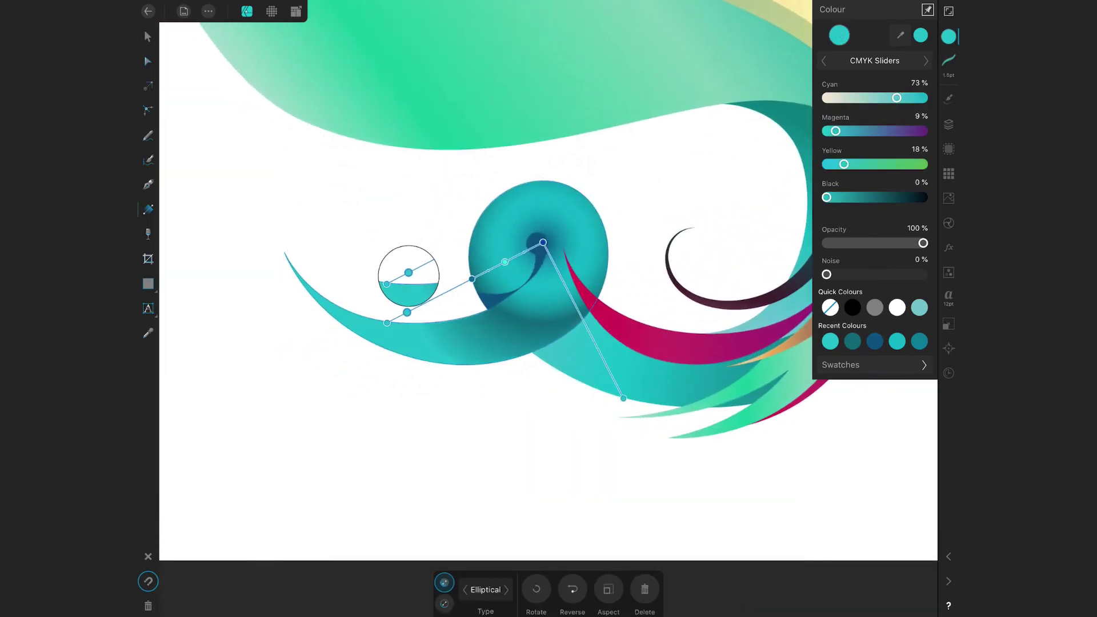
pyautogui.moveTo(388, 323); pyautogui.dragTo(328, 342)
pyautogui.moveTo(446, 287); pyautogui.dragTo(467, 239)
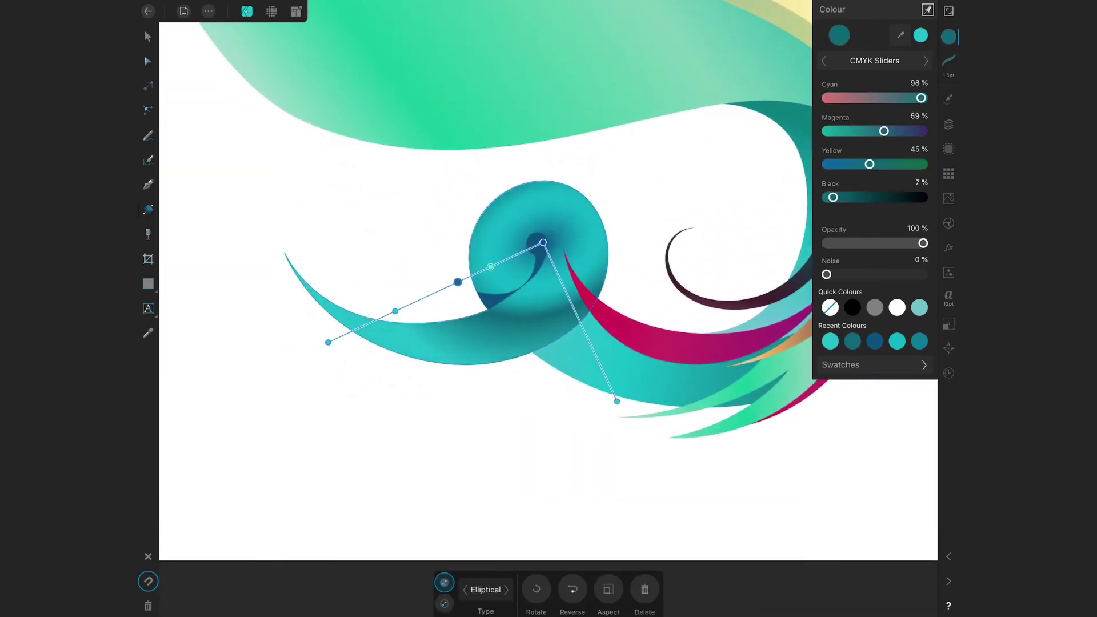
pyautogui.moveTo(616, 402); pyautogui.dragTo(640, 451)
pyautogui.moveTo(491, 267); pyautogui.dragTo(497, 267)
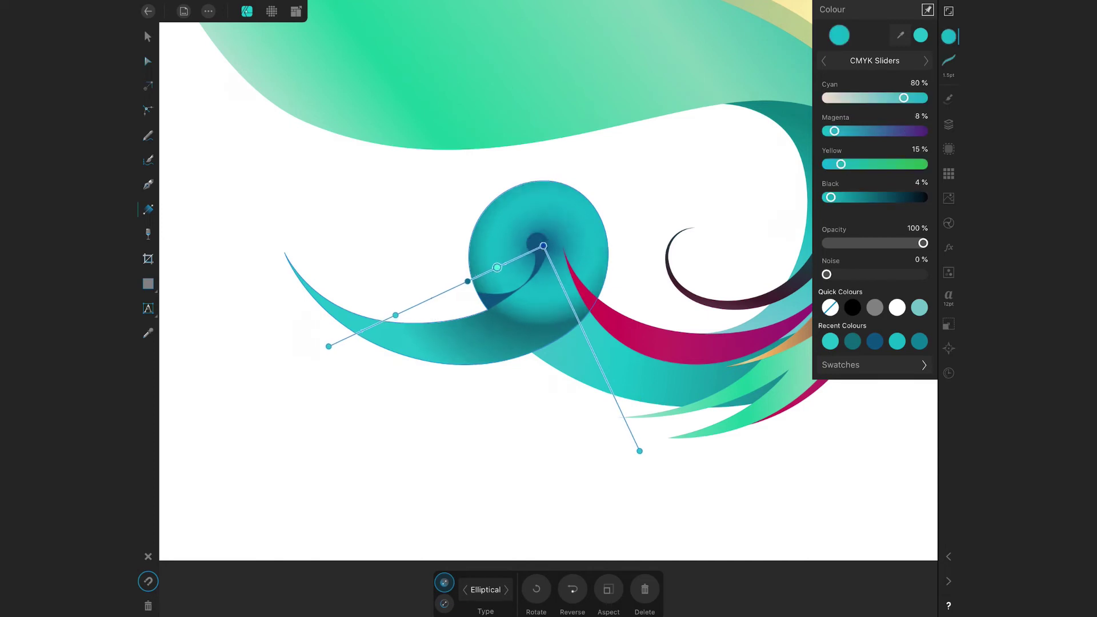
pyautogui.moveTo(506, 225); pyautogui.dragTo(466, 233)
pyautogui.click(551, 326)
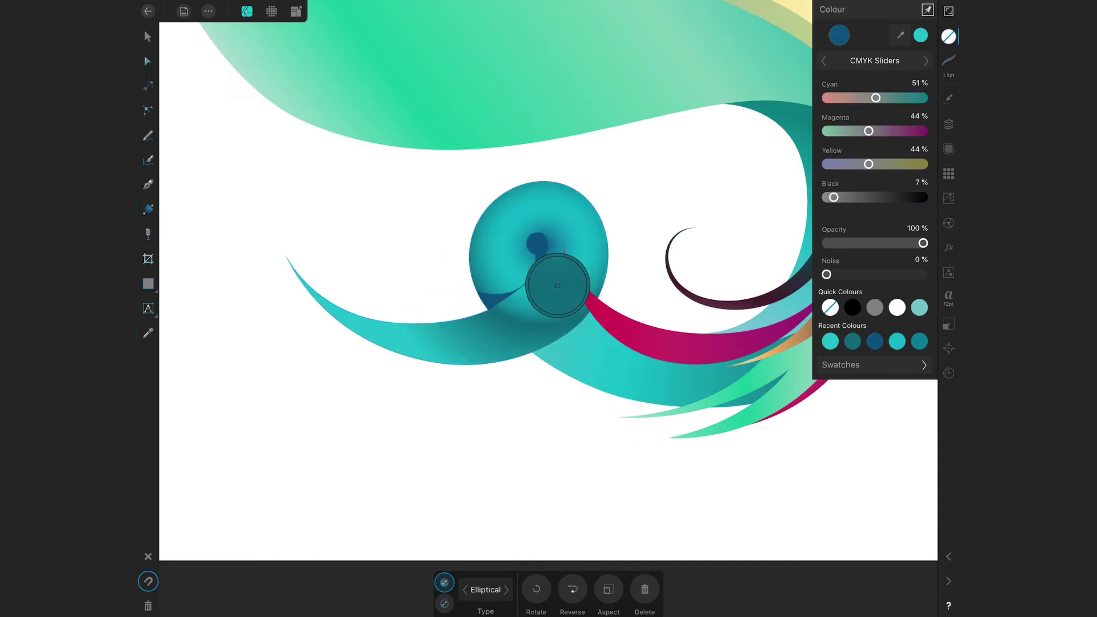
pyautogui.scroll(-3, 572, 286)
pyautogui.press('v')
pyautogui.scroll(3, 491, 286)
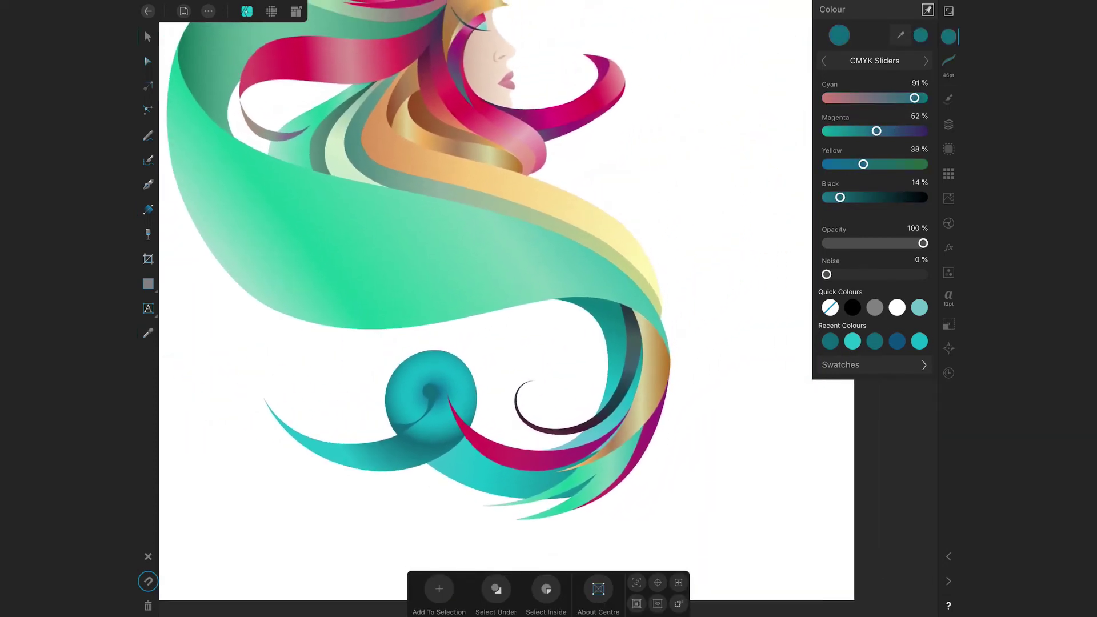
# Pull the gold strand's gradient end upward and raise the orange and pink strand layers.
pyautogui.press('g')
pyautogui.scroll(2, 514, 286)
pyautogui.click(594, 286)
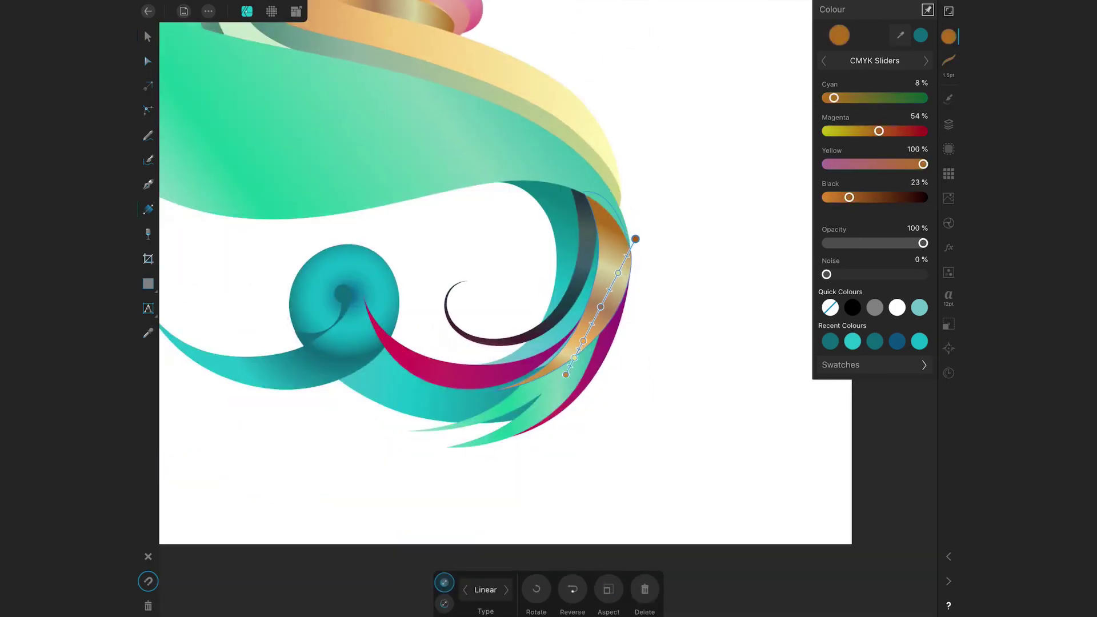
pyautogui.moveTo(549, 386); pyautogui.dragTo(544, 326)
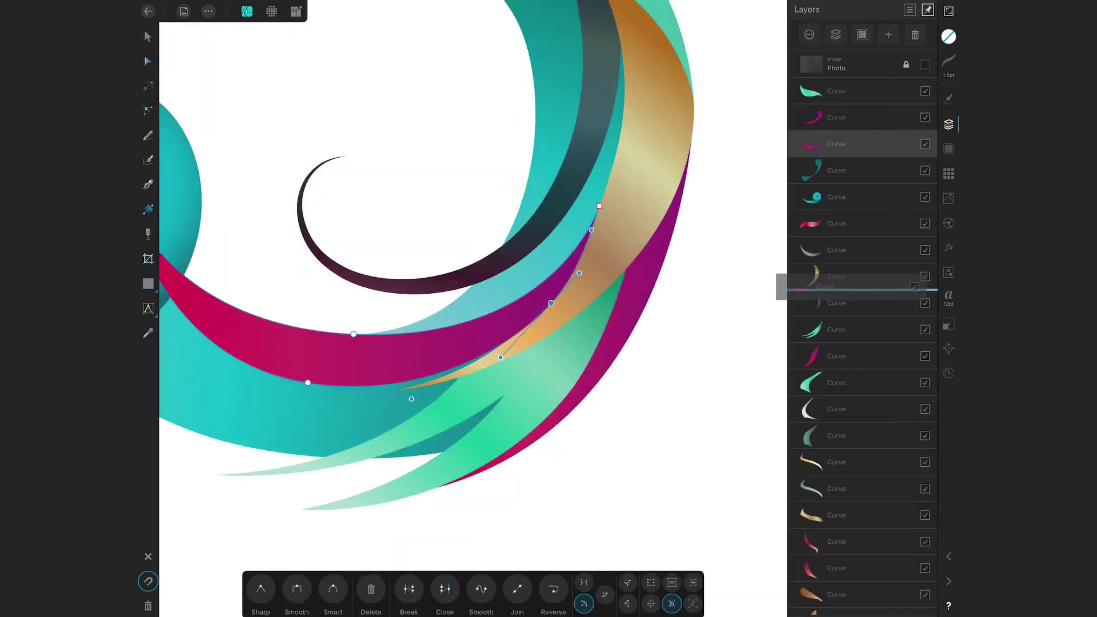
pyautogui.click(148, 61)
pyautogui.moveTo(863, 251); pyautogui.dragTo(863, 148)
pyautogui.scroll(-3, 473, 286)
# Start a new strand with the Pen tool and set its stroke width to about 25 pt.
pyautogui.scroll(-3, 473, 258)
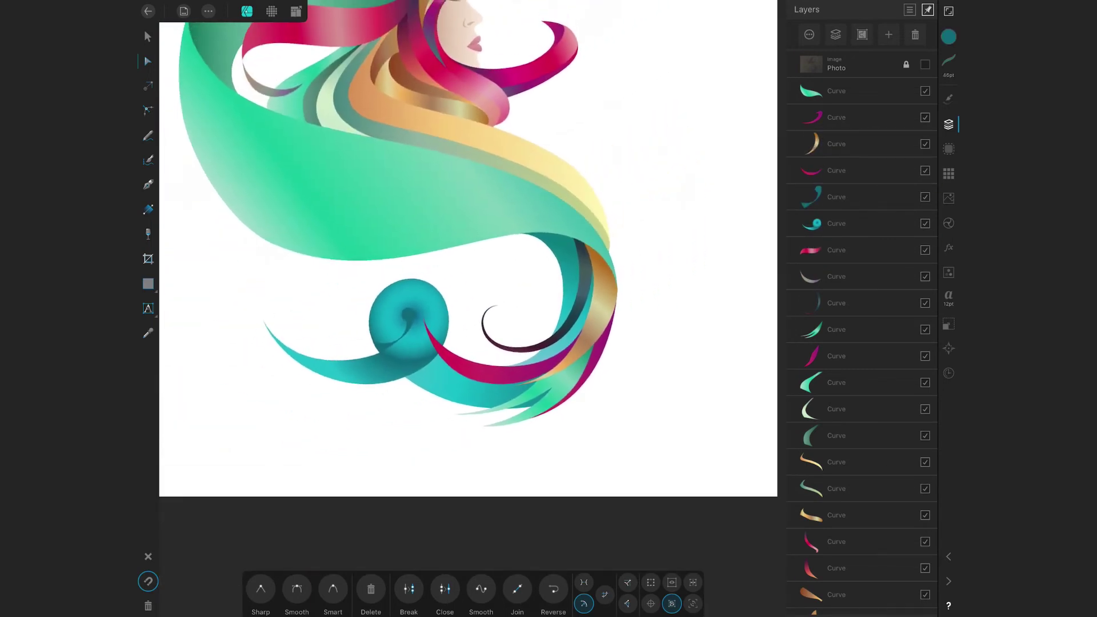
pyautogui.scroll(3, 378, 257)
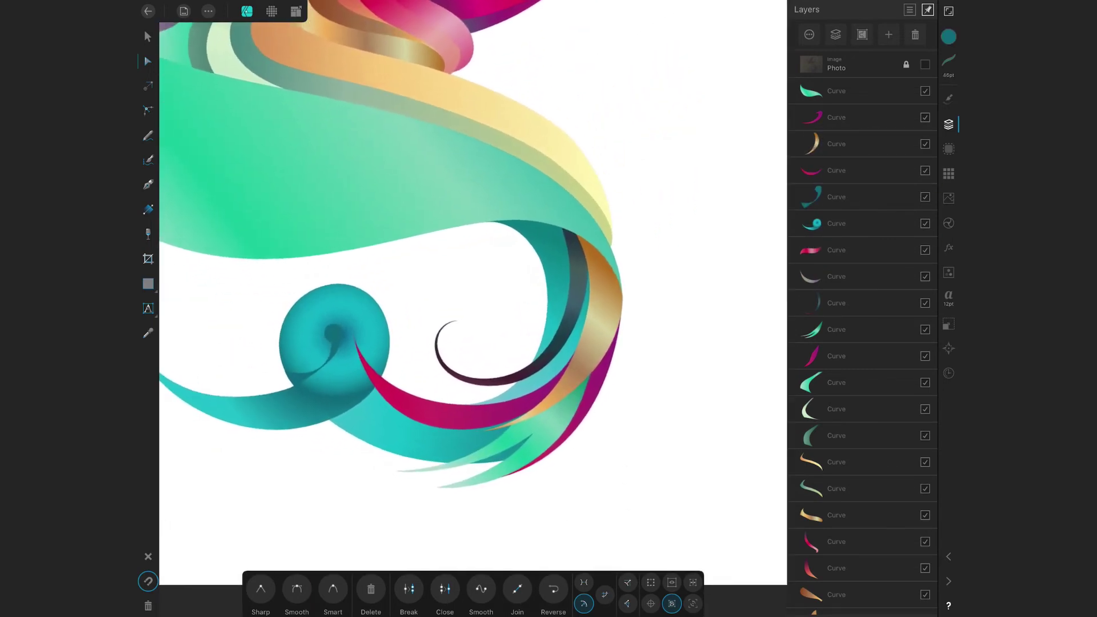
pyautogui.scroll(5, 457, 285)
pyautogui.click(147, 184)
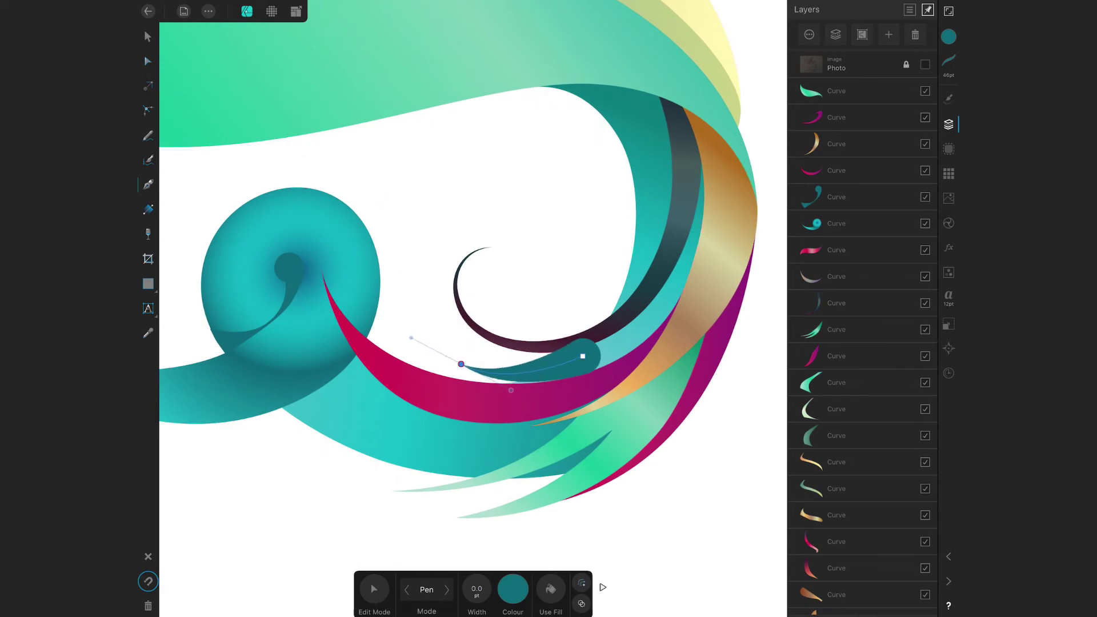
pyautogui.click(949, 60)
pyautogui.moveTo(869, 86); pyautogui.dragTo(852, 86)
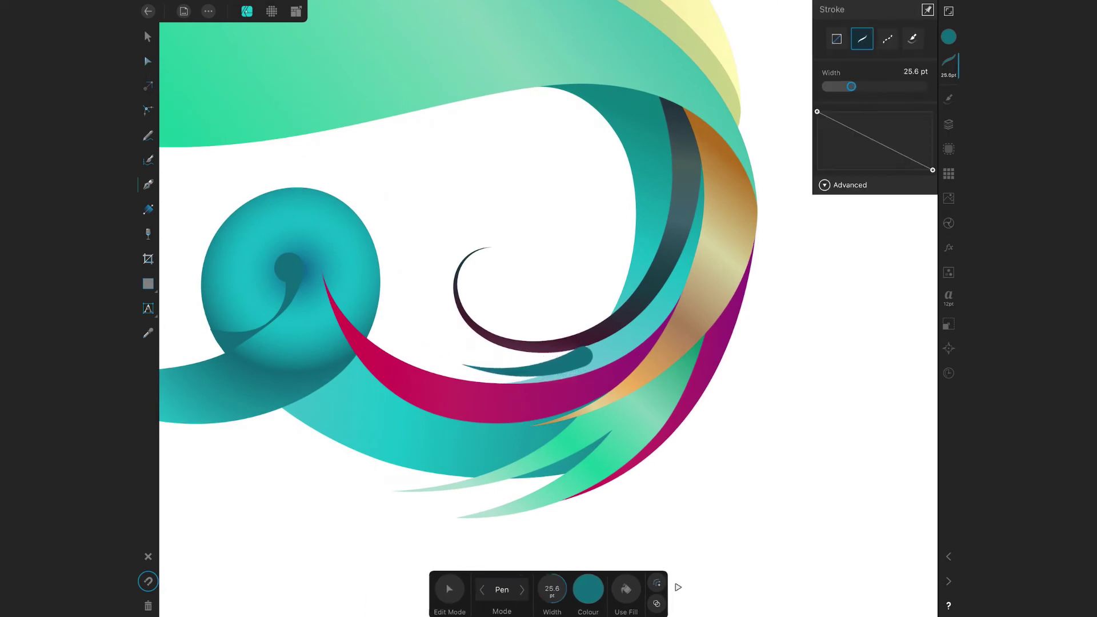
# Move the new strand's layer down the stack behind the other hair ribbons.
pyautogui.press('a')
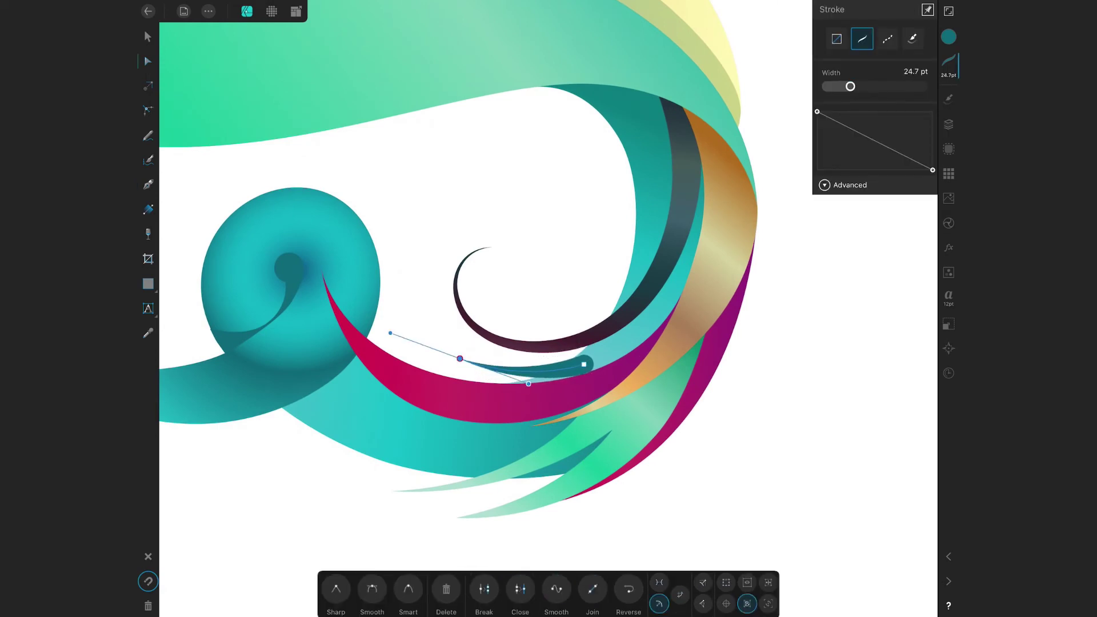
pyautogui.click(949, 124)
pyautogui.moveTo(857, 151); pyautogui.dragTo(857, 487)
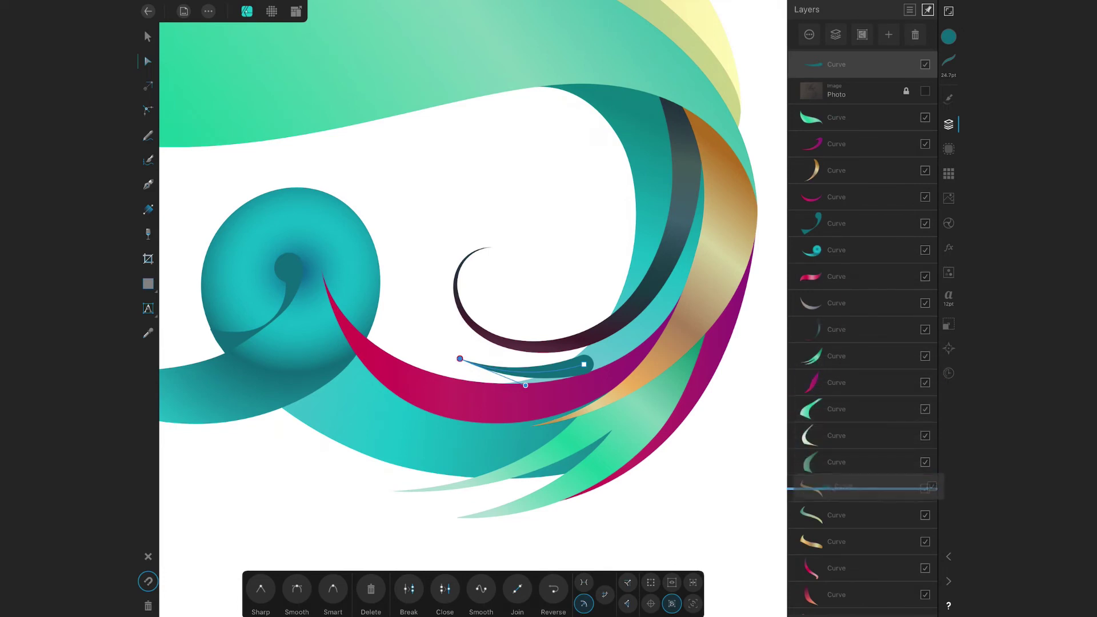
pyautogui.moveTo(858, 487); pyautogui.dragTo(857, 538)
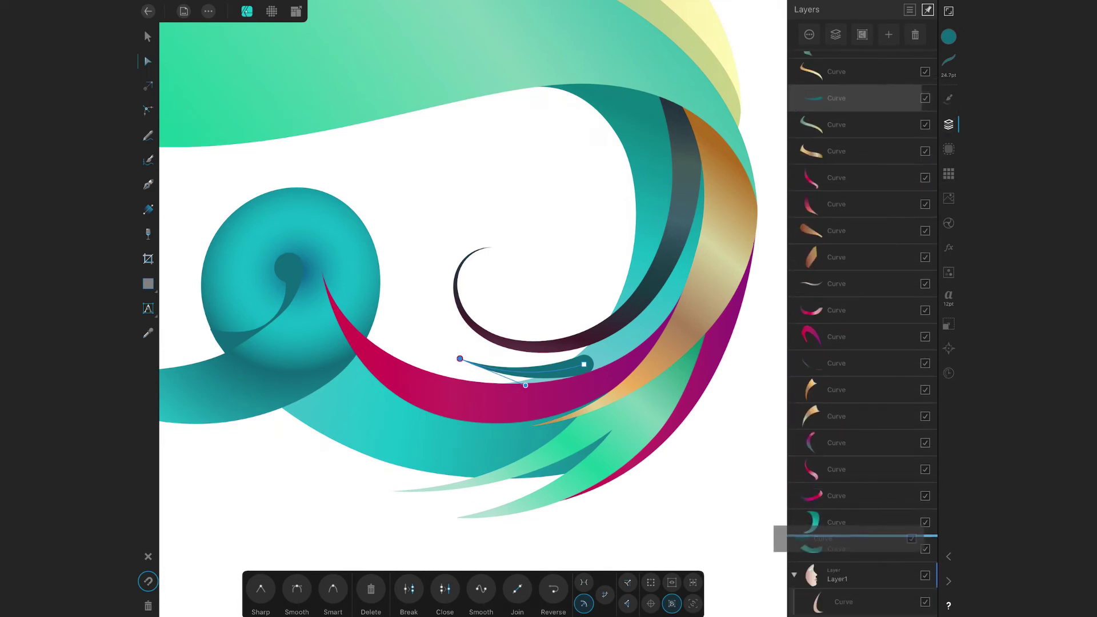
pyautogui.moveTo(781, 539); pyautogui.dragTo(780, 549)
pyautogui.press('v')
pyautogui.scroll(-2, 474, 286)
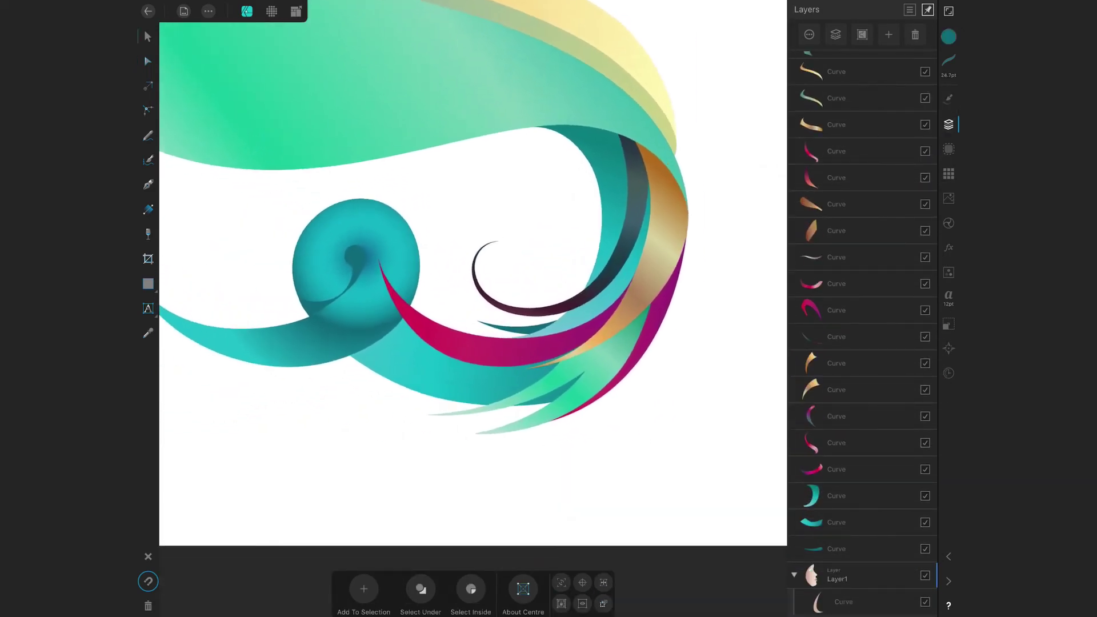
# Bend the thin teal strand lower under the dark curl and review its colour swatches.
pyautogui.click(837, 548)
pyautogui.press('a')
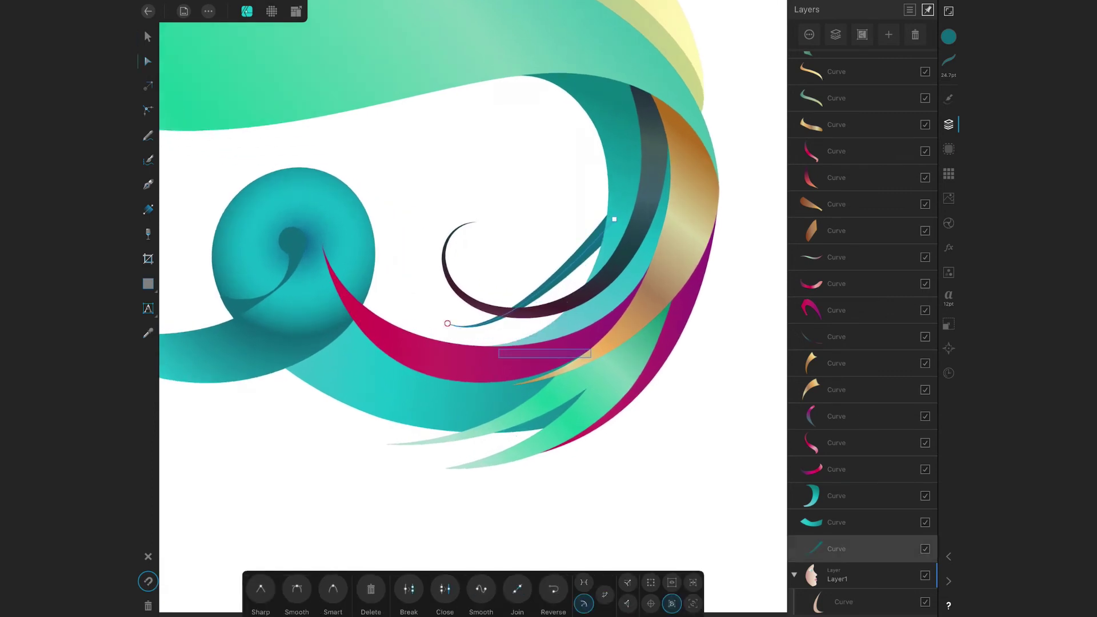
pyautogui.moveTo(532, 269); pyautogui.dragTo(563, 300)
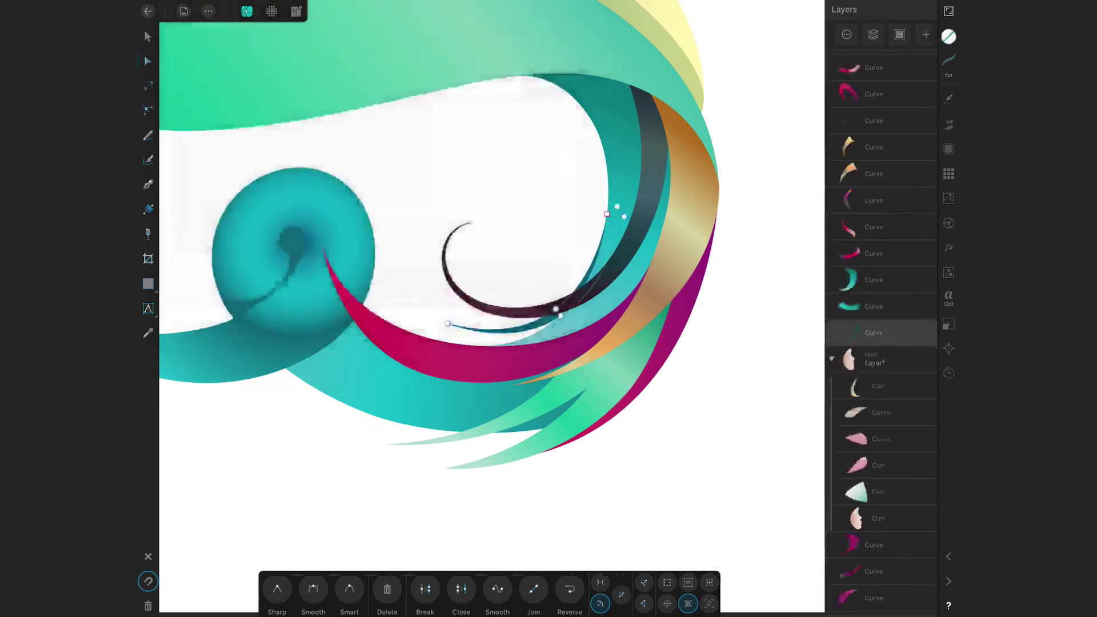
pyautogui.click(949, 36)
pyautogui.click(910, 10)
pyautogui.scroll(-2, 457, 257)
pyautogui.scroll(2, 457, 257)
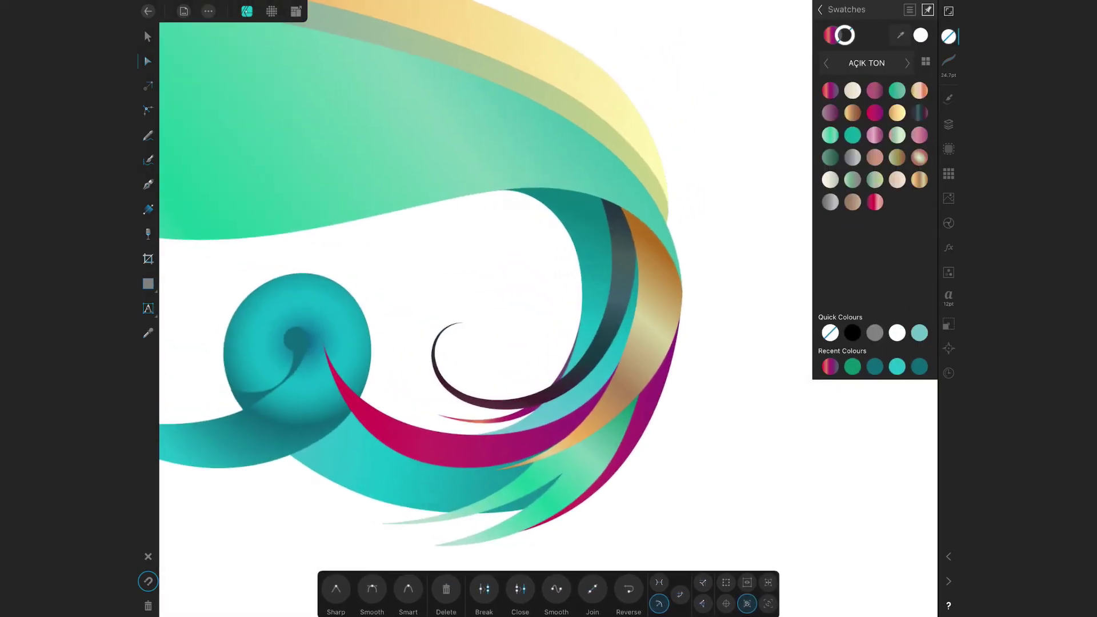
pyautogui.click(949, 124)
pyautogui.scroll(2, 863, 331)
pyautogui.click(925, 64)
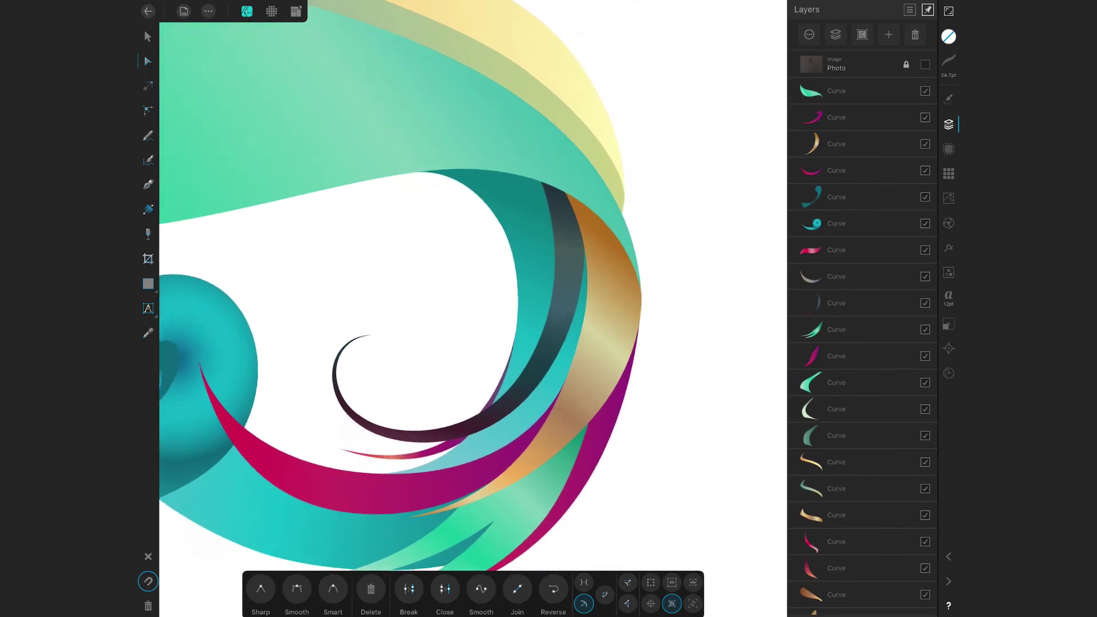
# Draw an unfilled ellipse with a thin dark teal stroke over the teal-and-gold strand.
pyautogui.click(149, 283)
pyautogui.moveTo(487, 205); pyautogui.dragTo(637, 341)
pyautogui.click(949, 36)
pyautogui.click(839, 36)
pyautogui.click(949, 61)
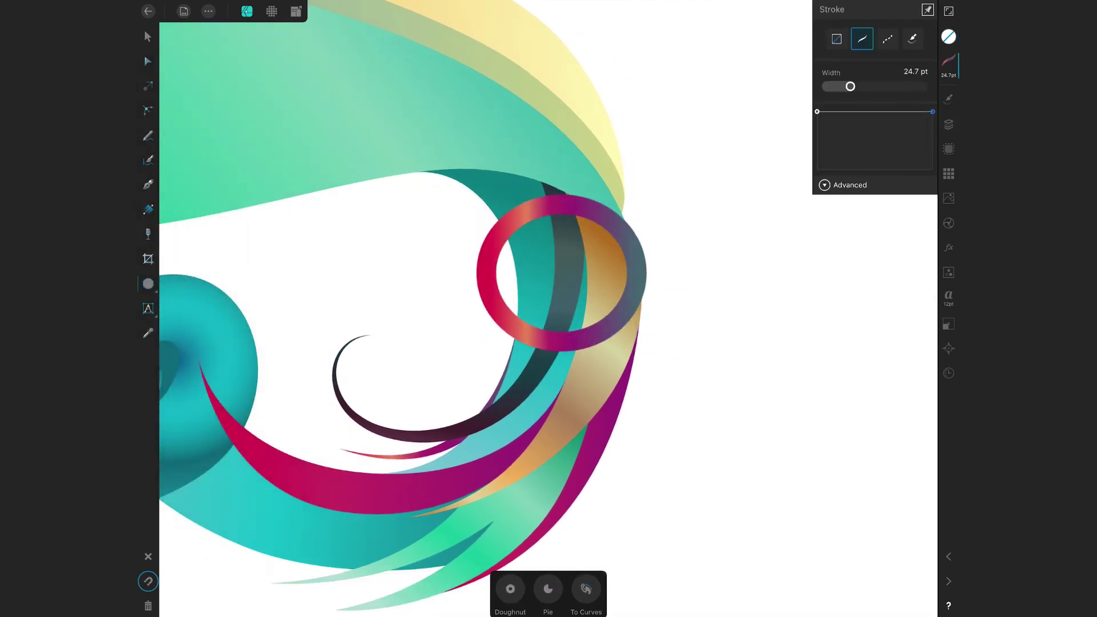
pyautogui.moveTo(848, 86); pyautogui.dragTo(835, 86)
pyautogui.moveTo(595, 283); pyautogui.dragTo(619, 303)
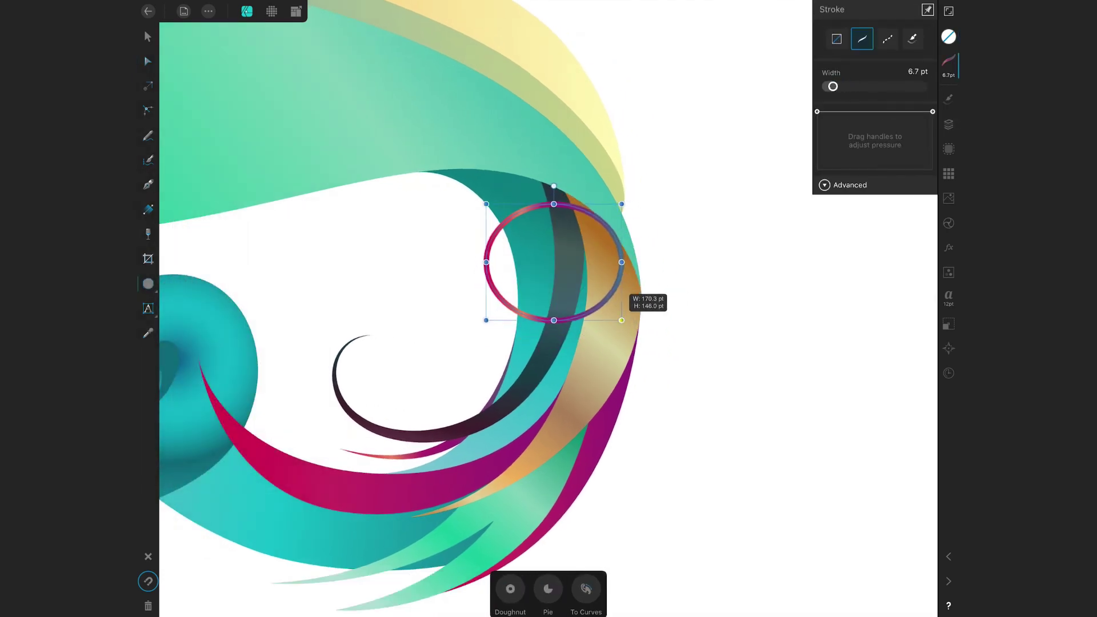
pyautogui.click(148, 36)
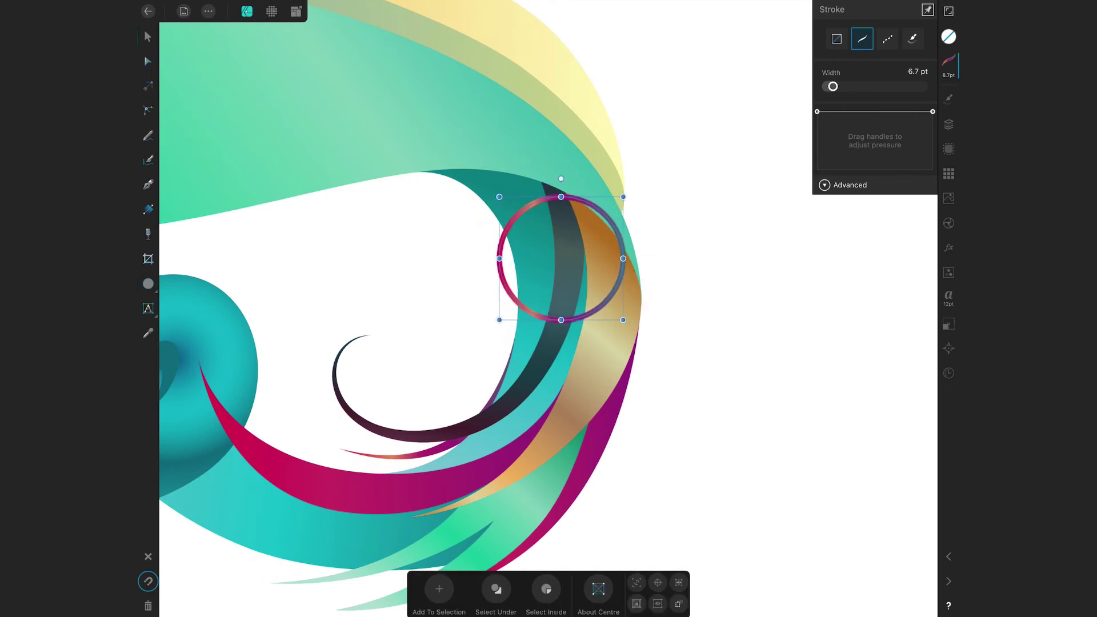
pyautogui.click(949, 36)
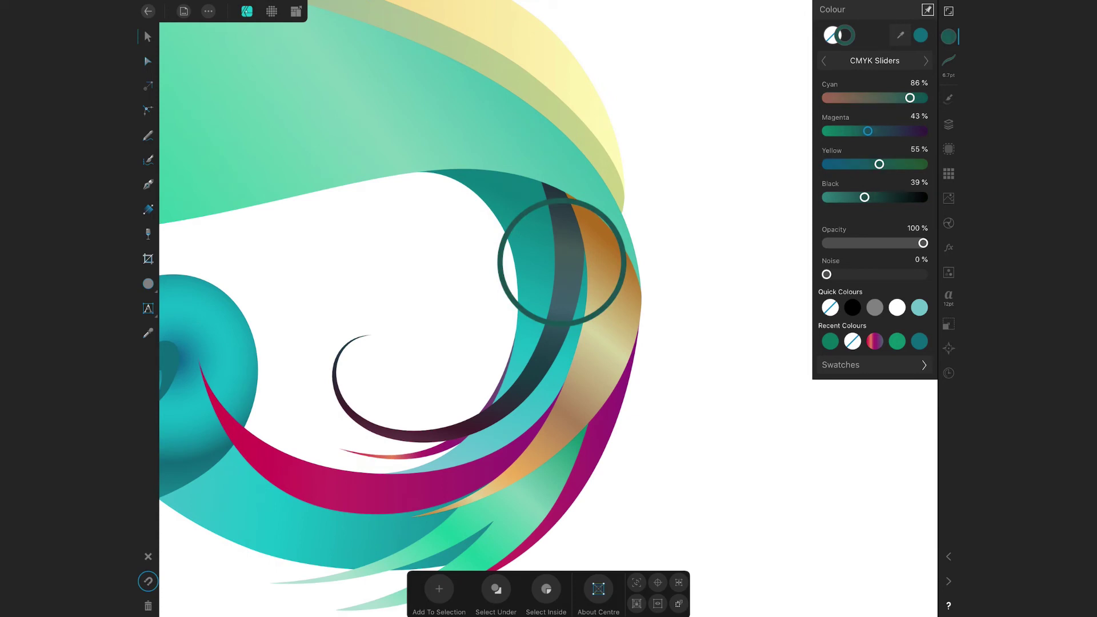
# Cut the ring into an arc and repeat it along the strand with Ctrl+J duplicates.
pyautogui.press('a')
pyautogui.press('v')
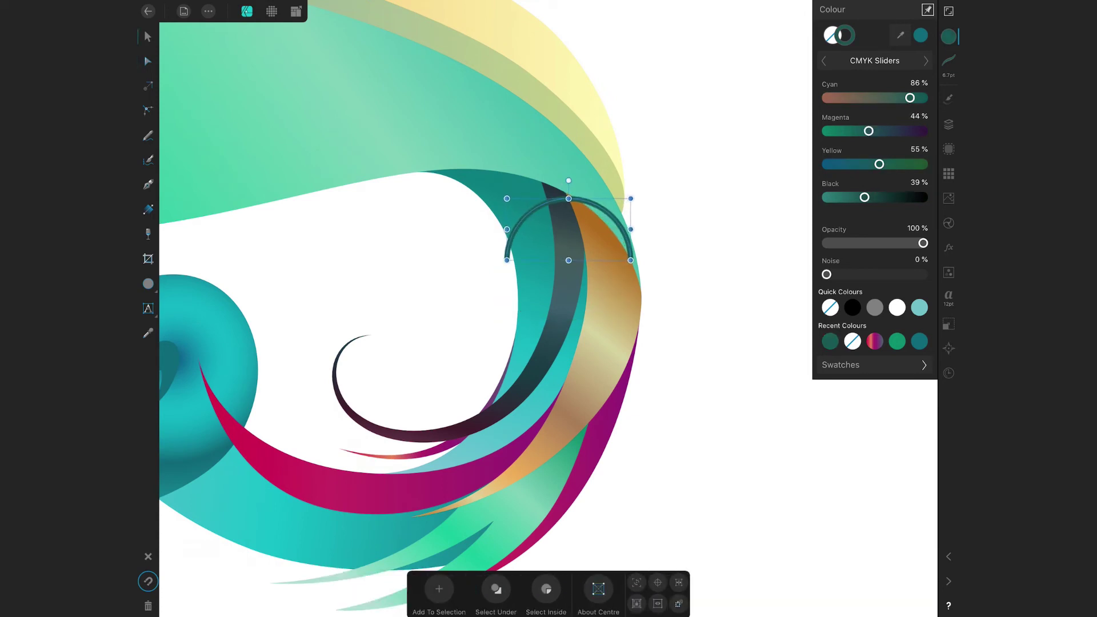
pyautogui.scroll(-5, 284, 136)
pyautogui.scroll(4, 285, 136)
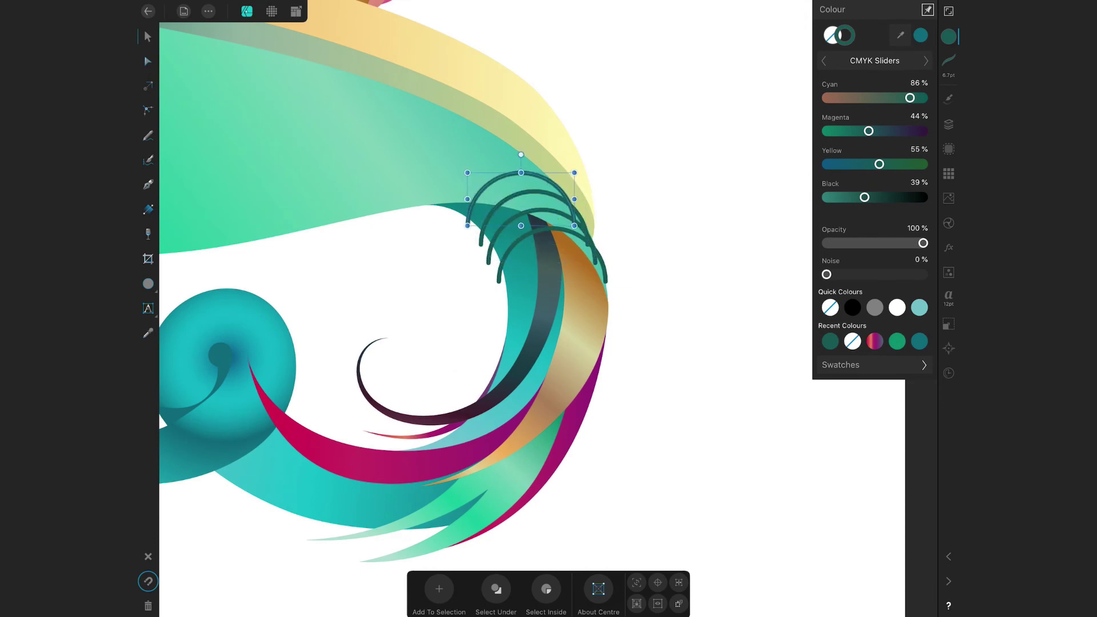
pyautogui.hotkey('ctrl', 'j')
pyautogui.hotkey('ctrl', 'j')
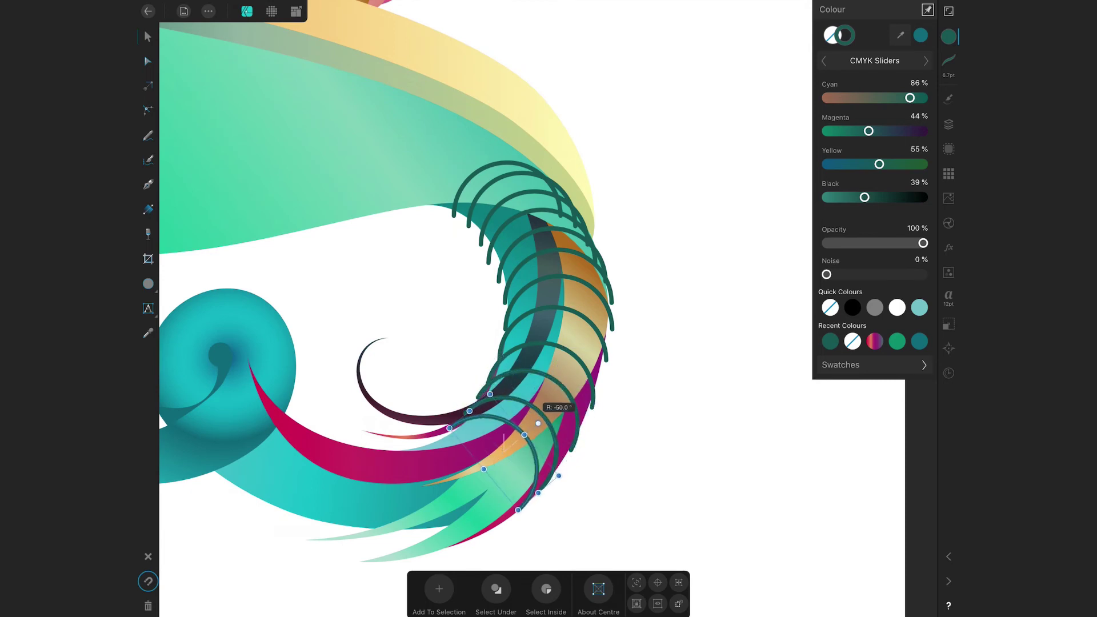
pyautogui.moveTo(503, 457); pyautogui.dragTo(497, 456)
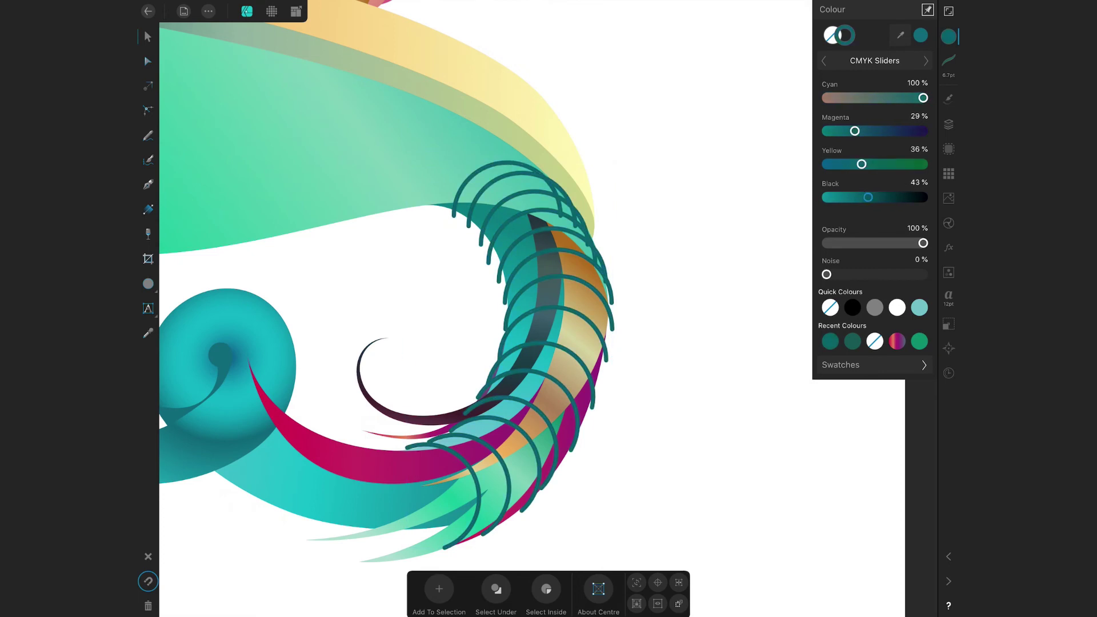
pyautogui.click(949, 124)
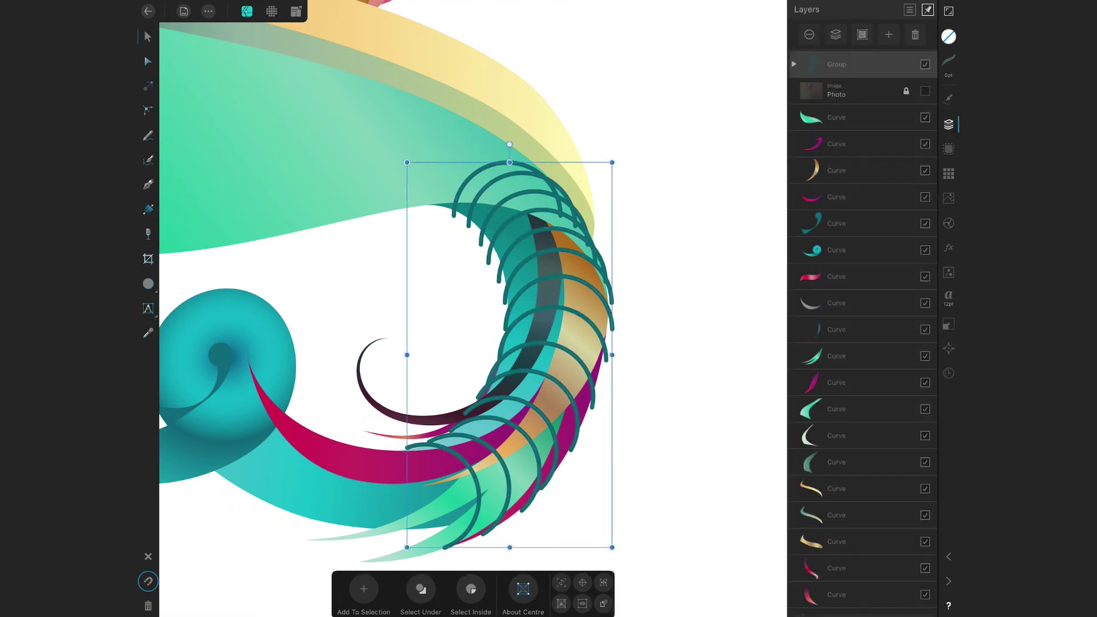
# Move the arcs Group to the bottom of the layer stack and zoom out to view the artwork.
pyautogui.scroll(1, 863, 286)
pyautogui.moveTo(838, 63); pyautogui.dragTo(852, 603)
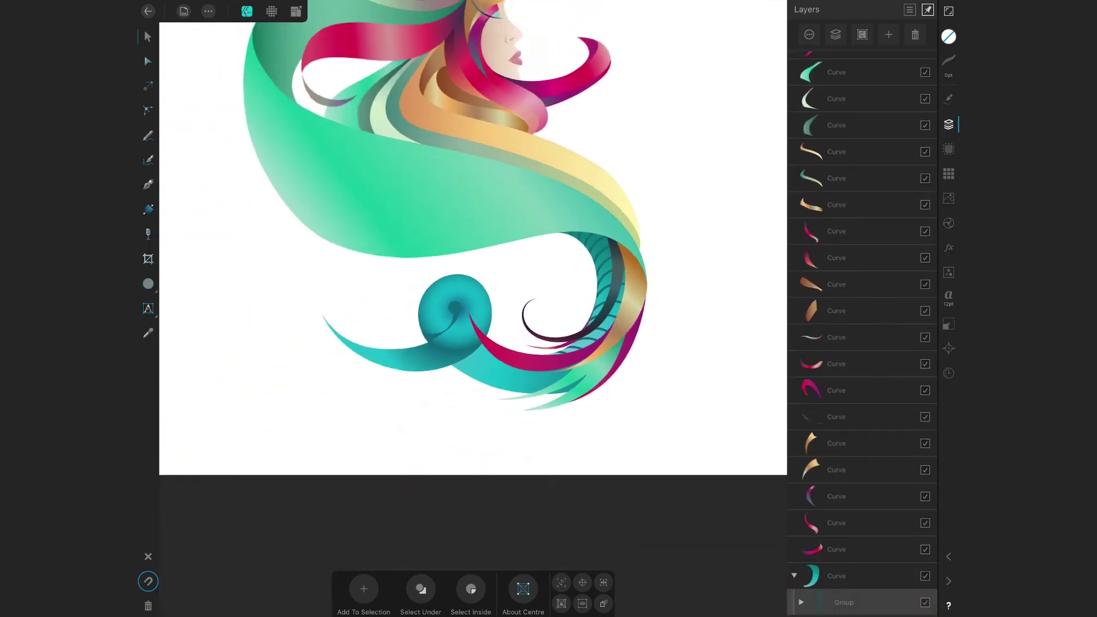
pyautogui.scroll(-3, 458, 257)
pyautogui.scroll(3, 457, 286)
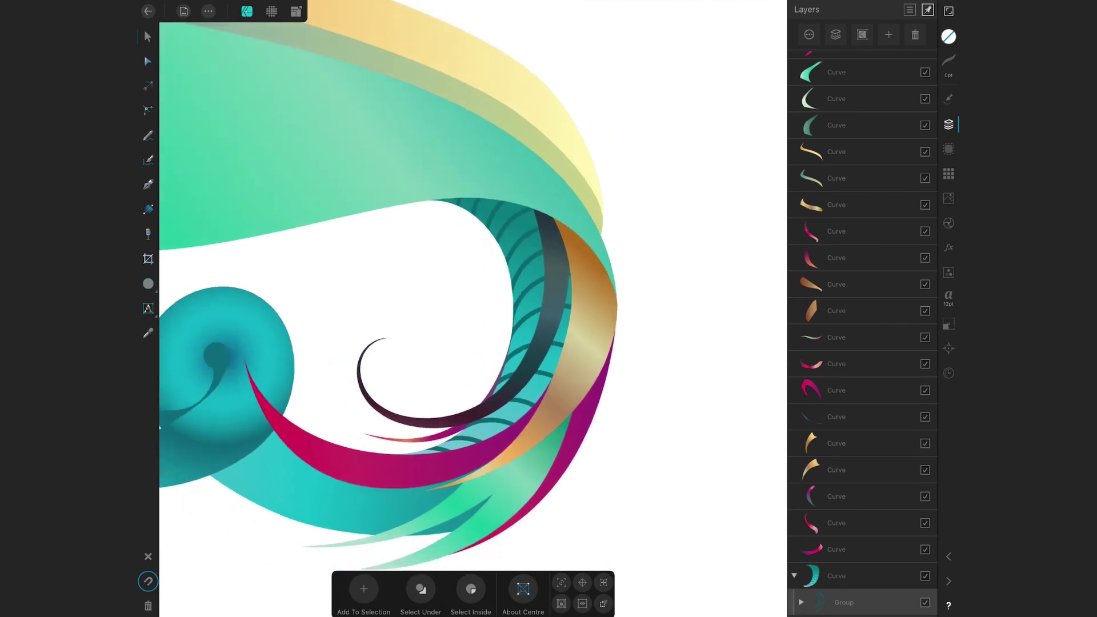
pyautogui.scroll(-3, 473, 277)
pyautogui.scroll(-2, 473, 277)
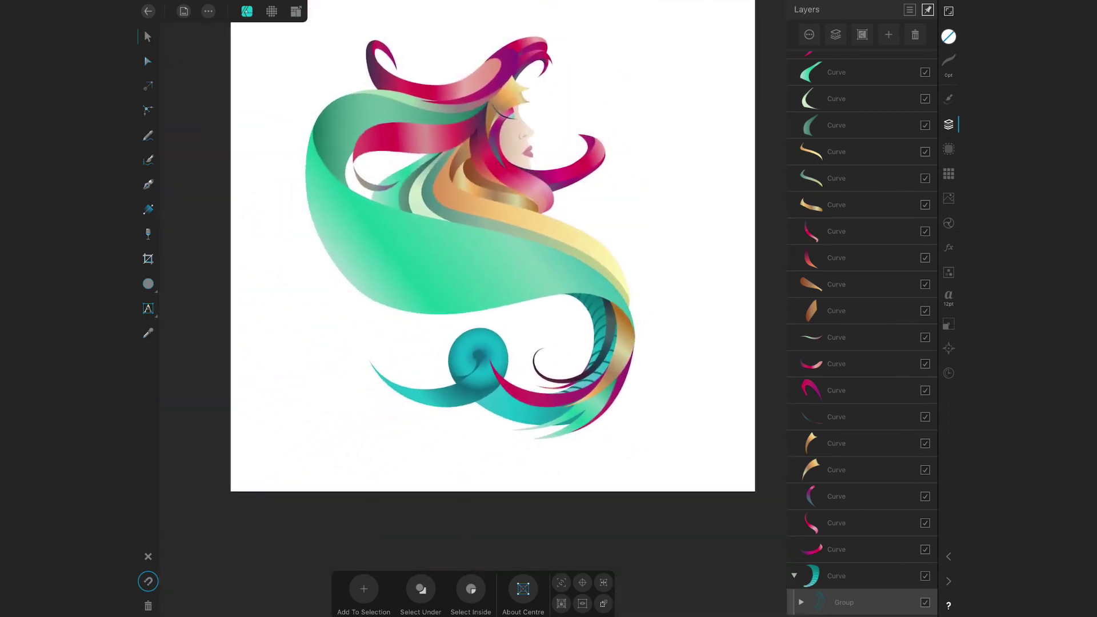
pyautogui.scroll(2, 473, 277)
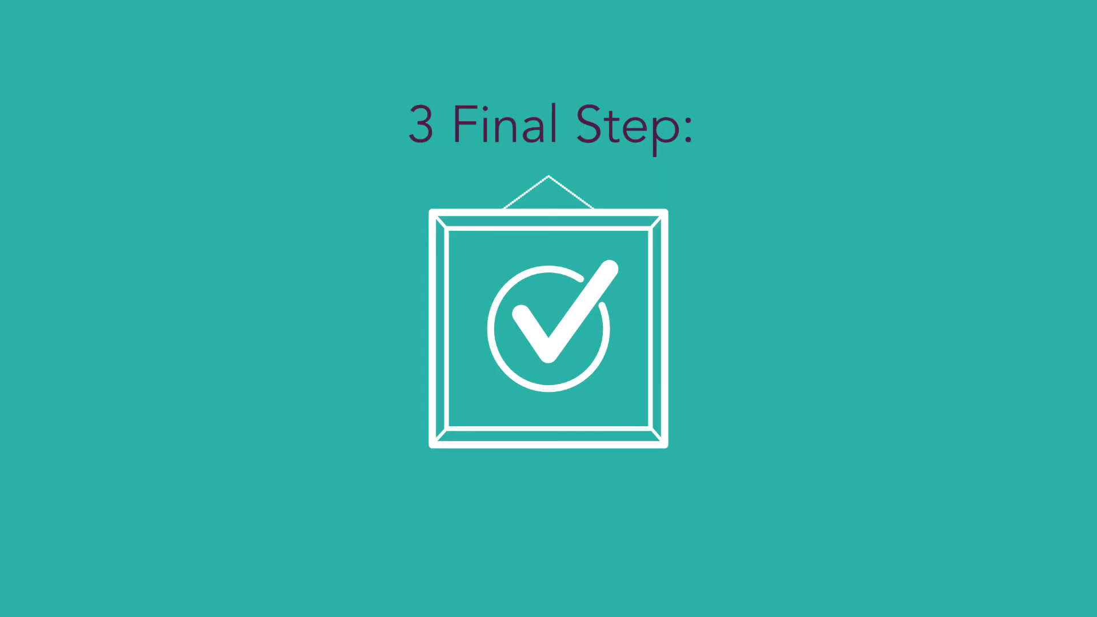